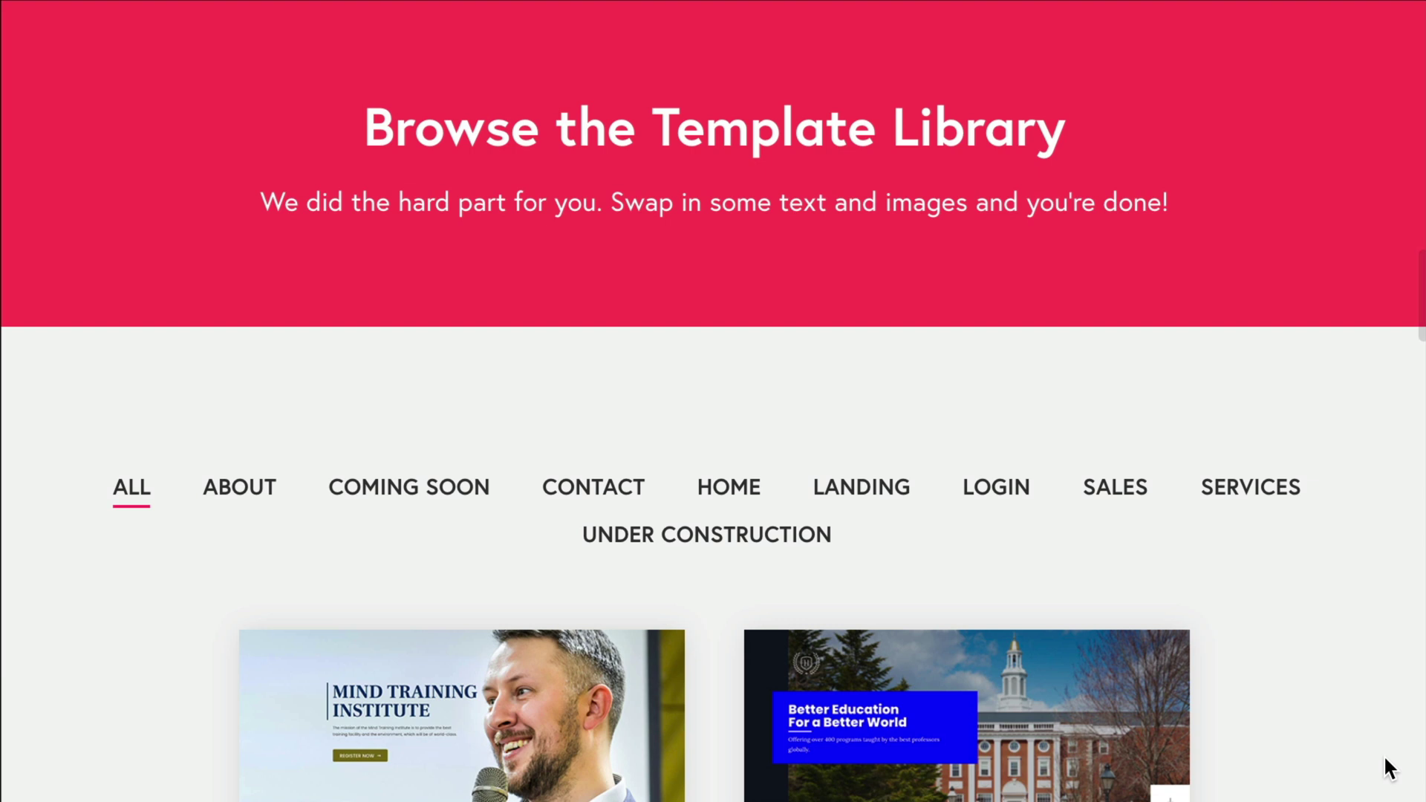
- Scroll through the PowerPack Coming Soon template designs in the library
scroll(1384, 755, down, 4)
scroll(1385, 758, down, 2)
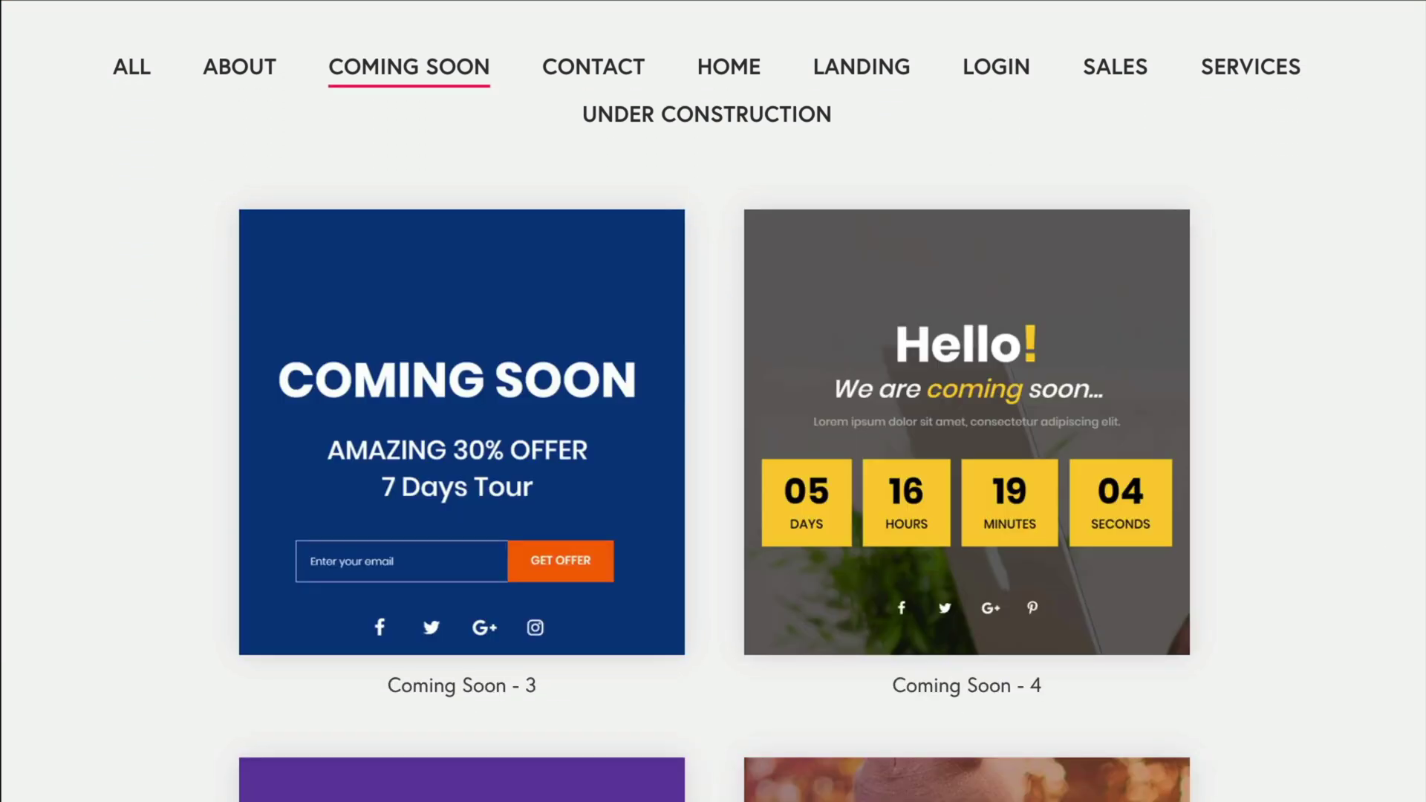
scroll(713, 401, down, 8)
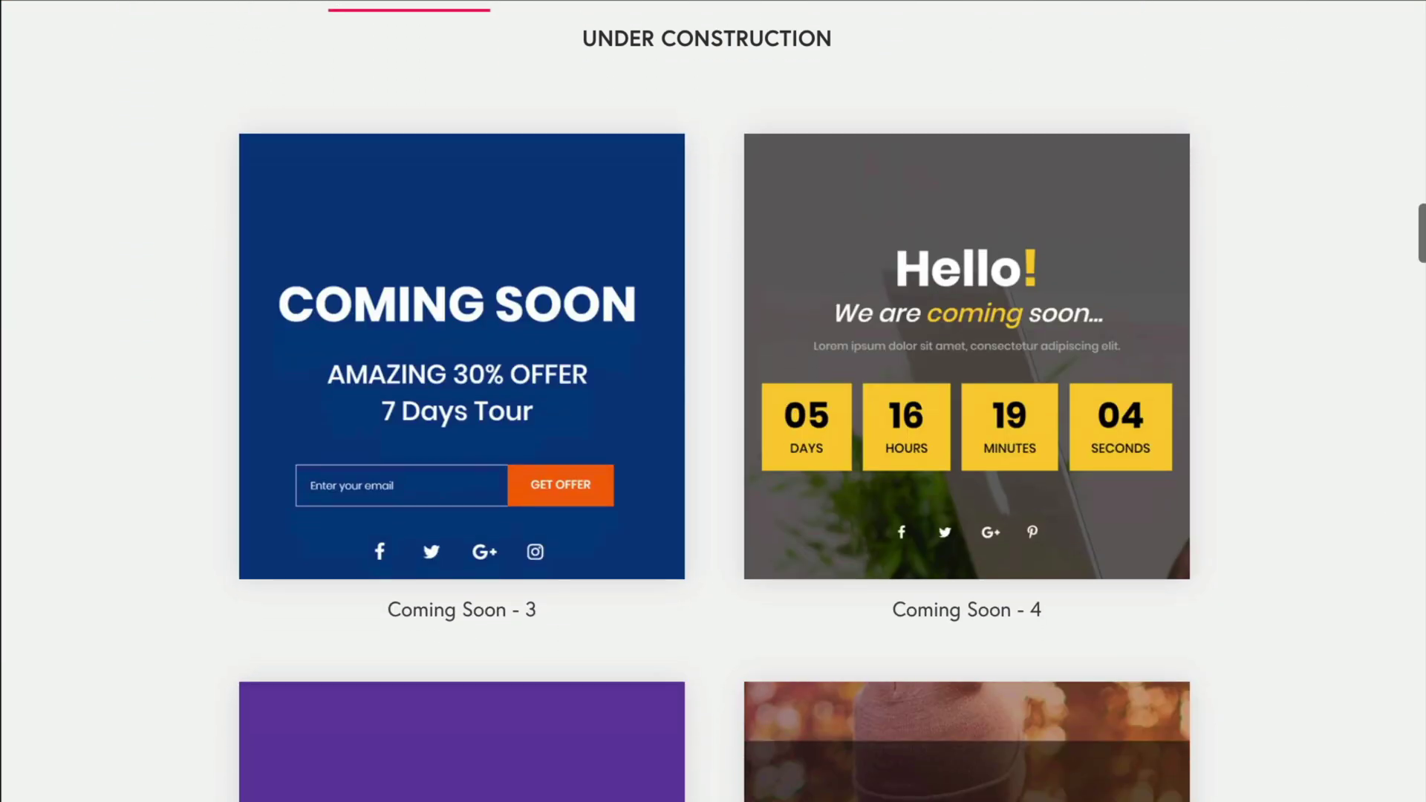
scroll(713, 401, down, 9)
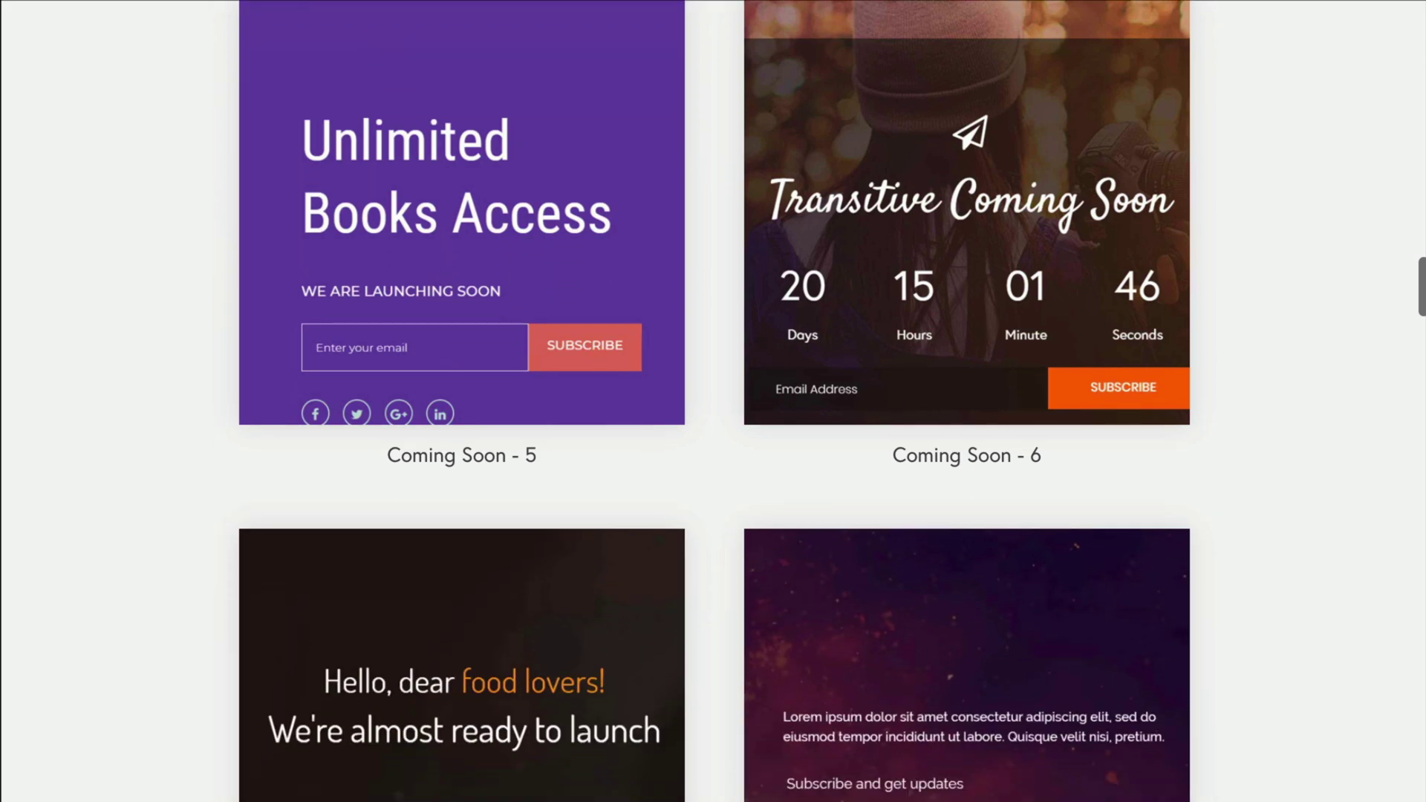
scroll(713, 401, down, 10)
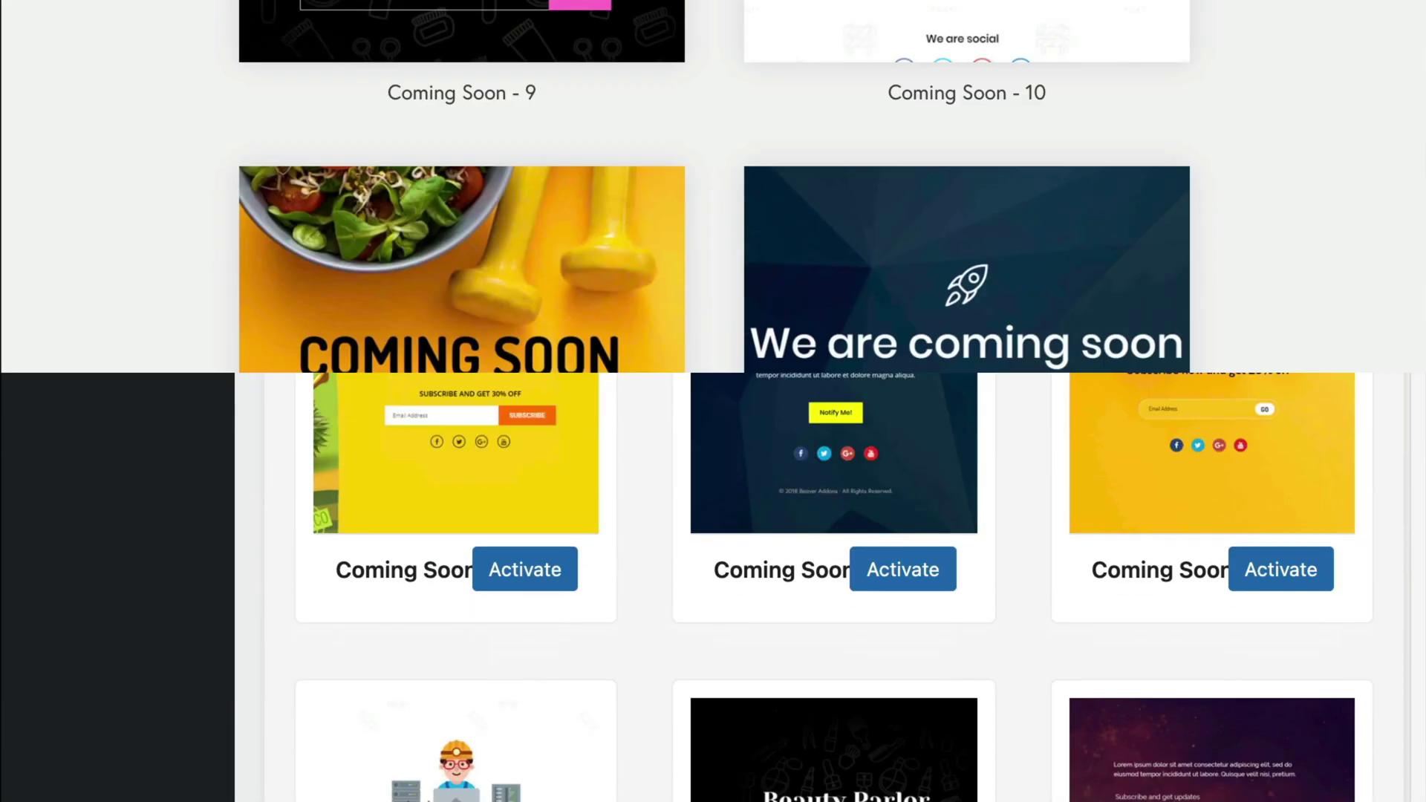
- Scroll to the 'Hello! We are coming soon' countdown template and preview it full size
scroll(831, 422, down, 8)
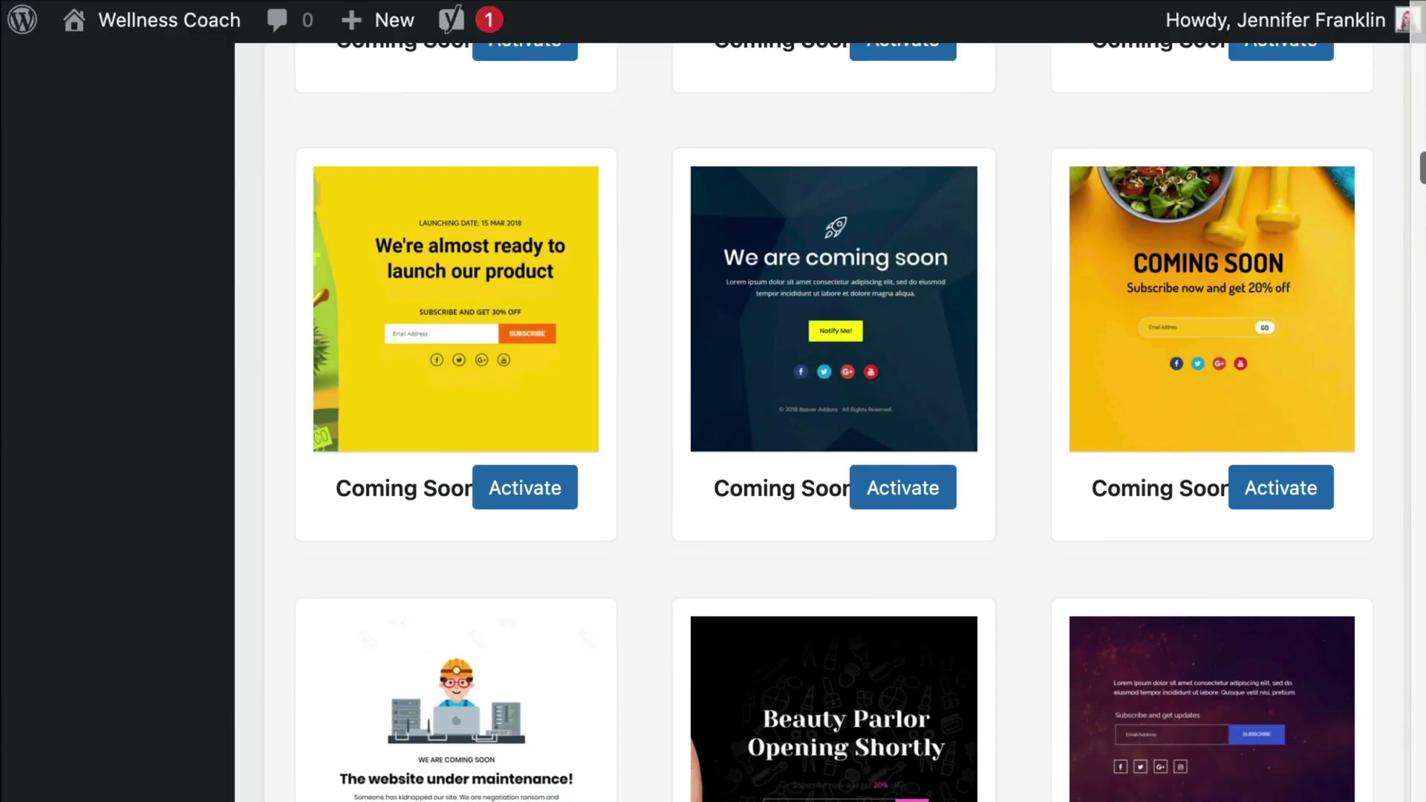
scroll(830, 422, down, 2)
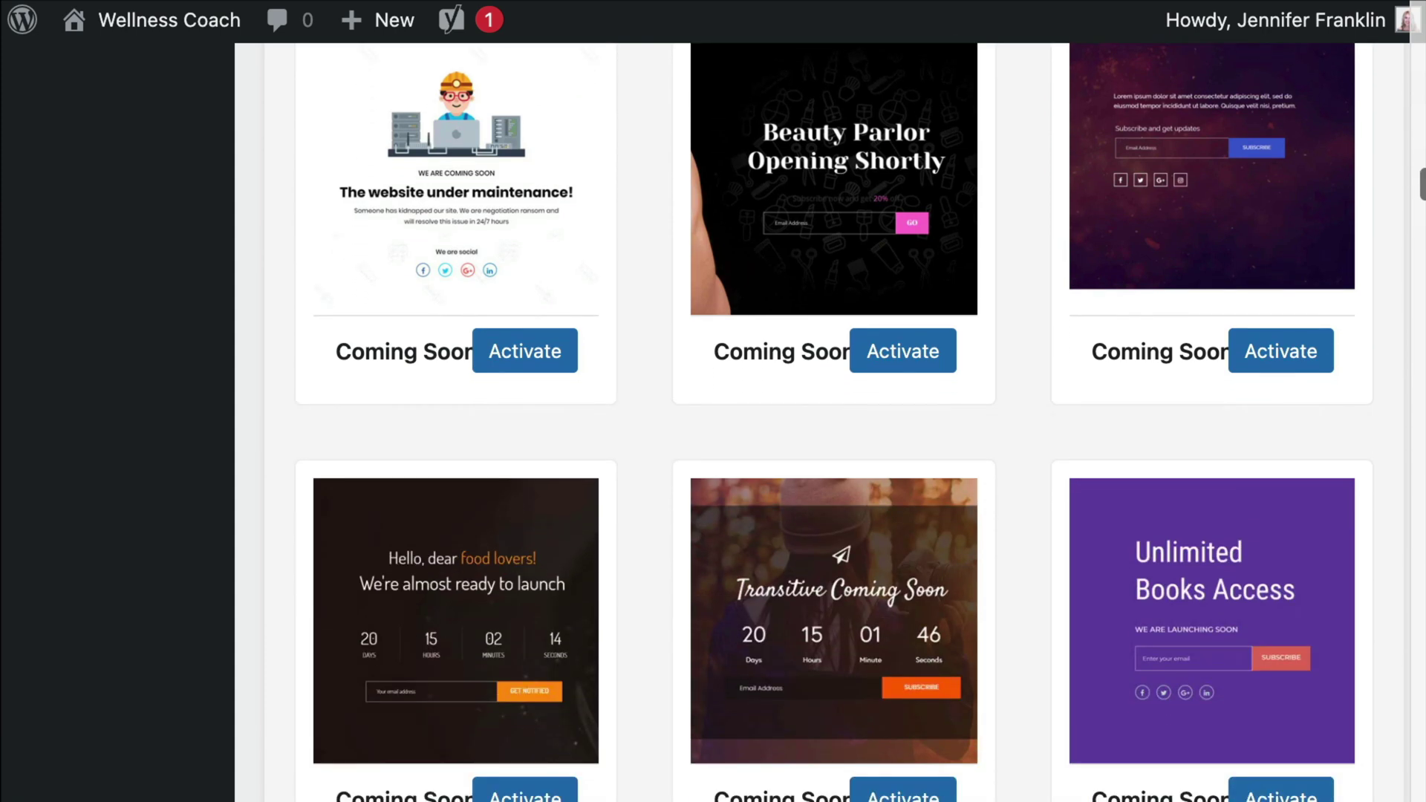
scroll(830, 422, down, 4)
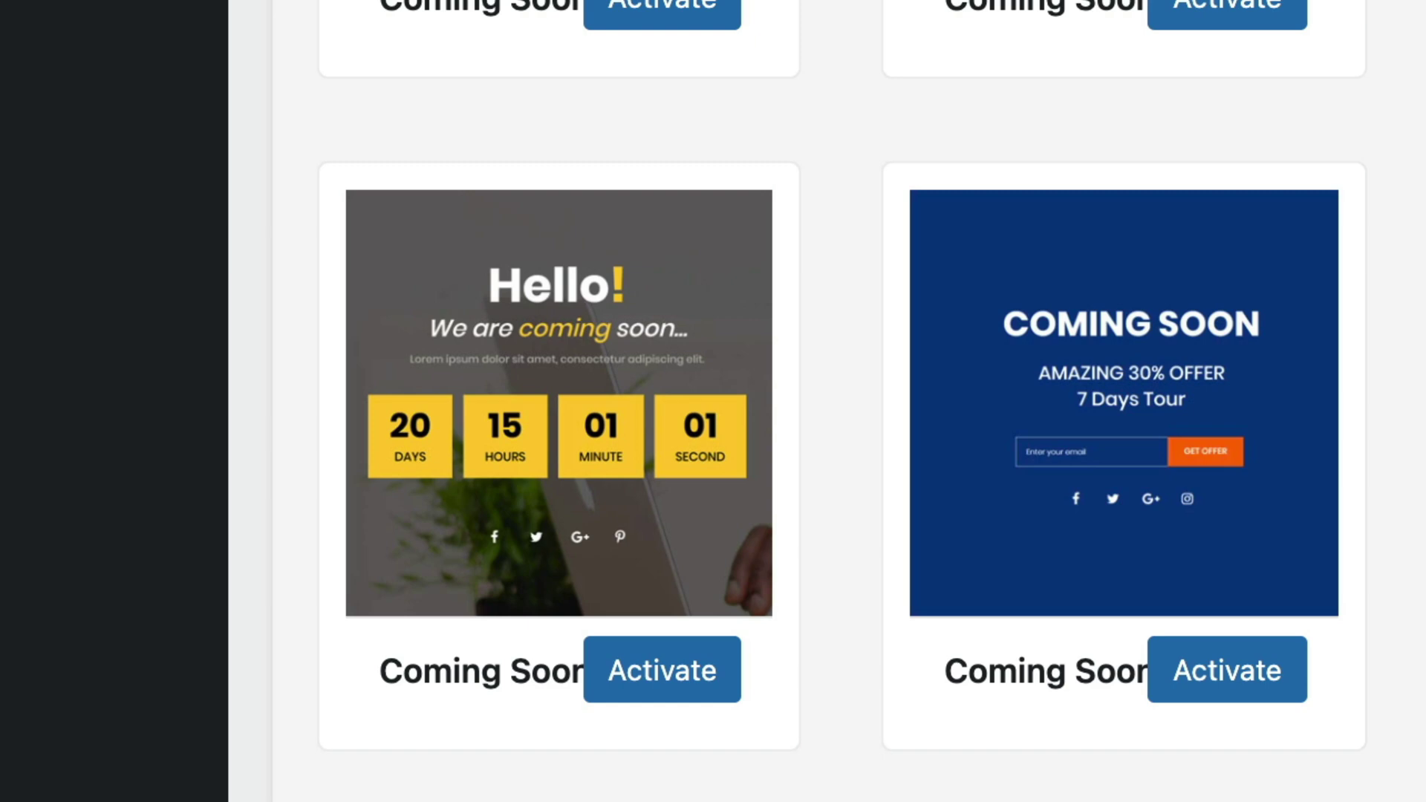
mouse_move(559, 421)
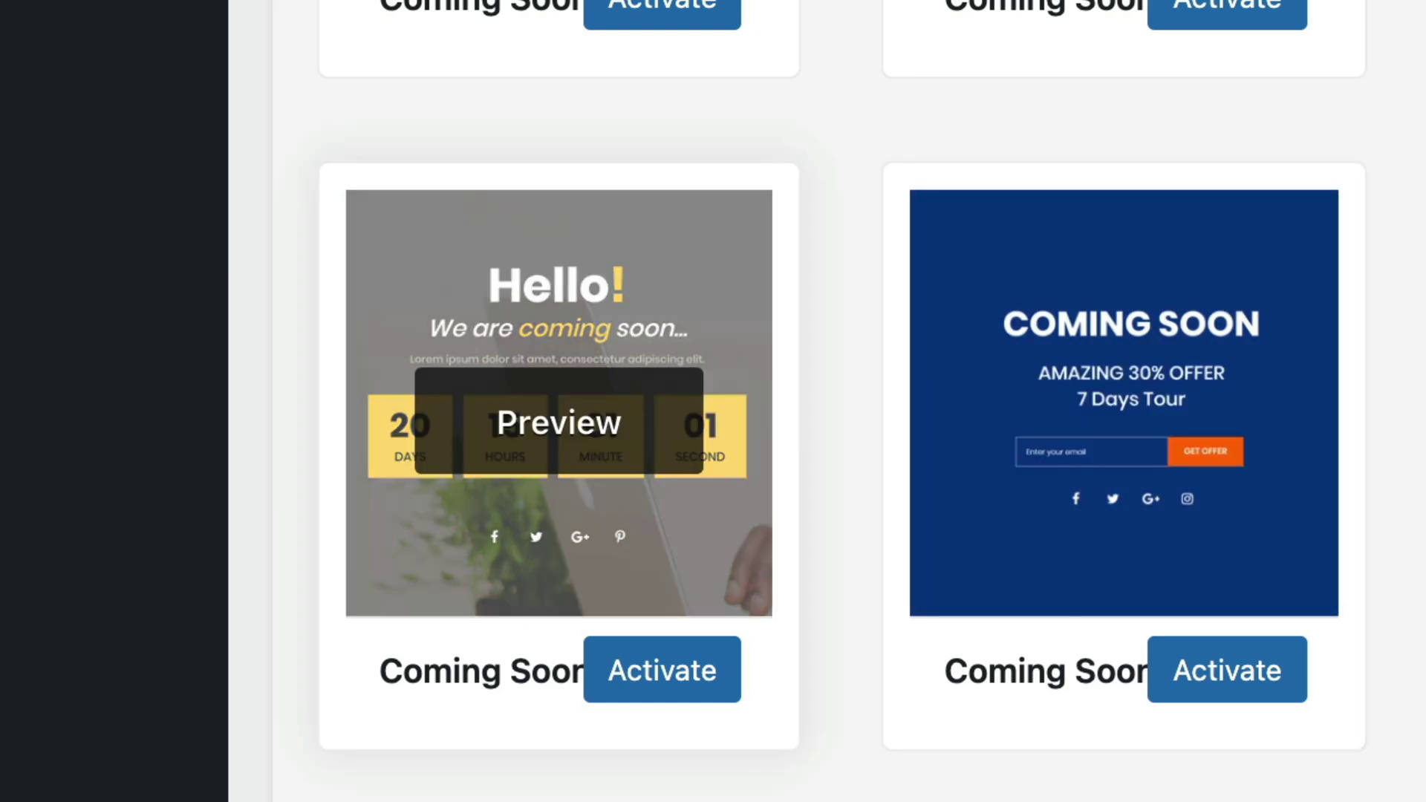
click(559, 421)
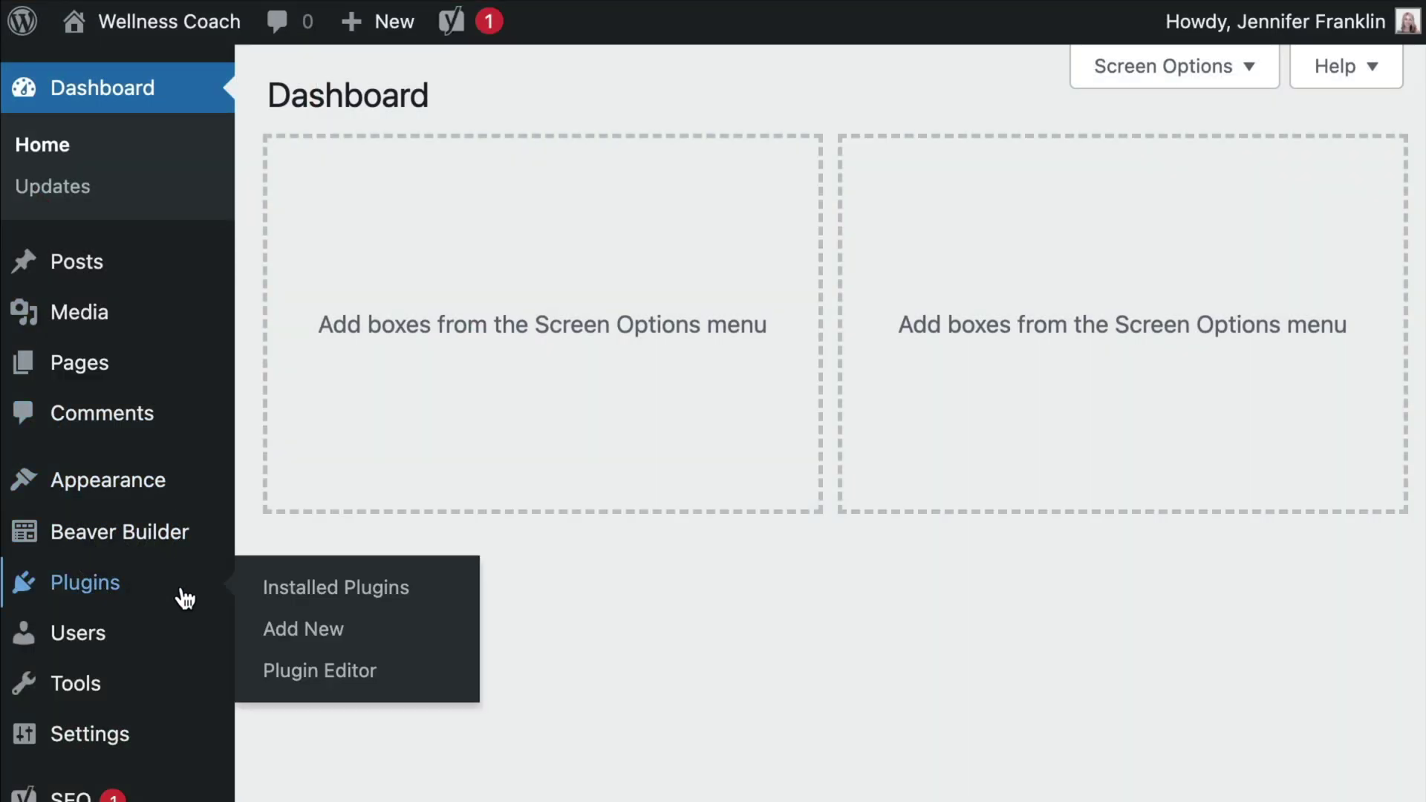
- Show Installed Plugins and scroll to Beaver Builder, Beaver Themer and PowerPack
click(445, 597)
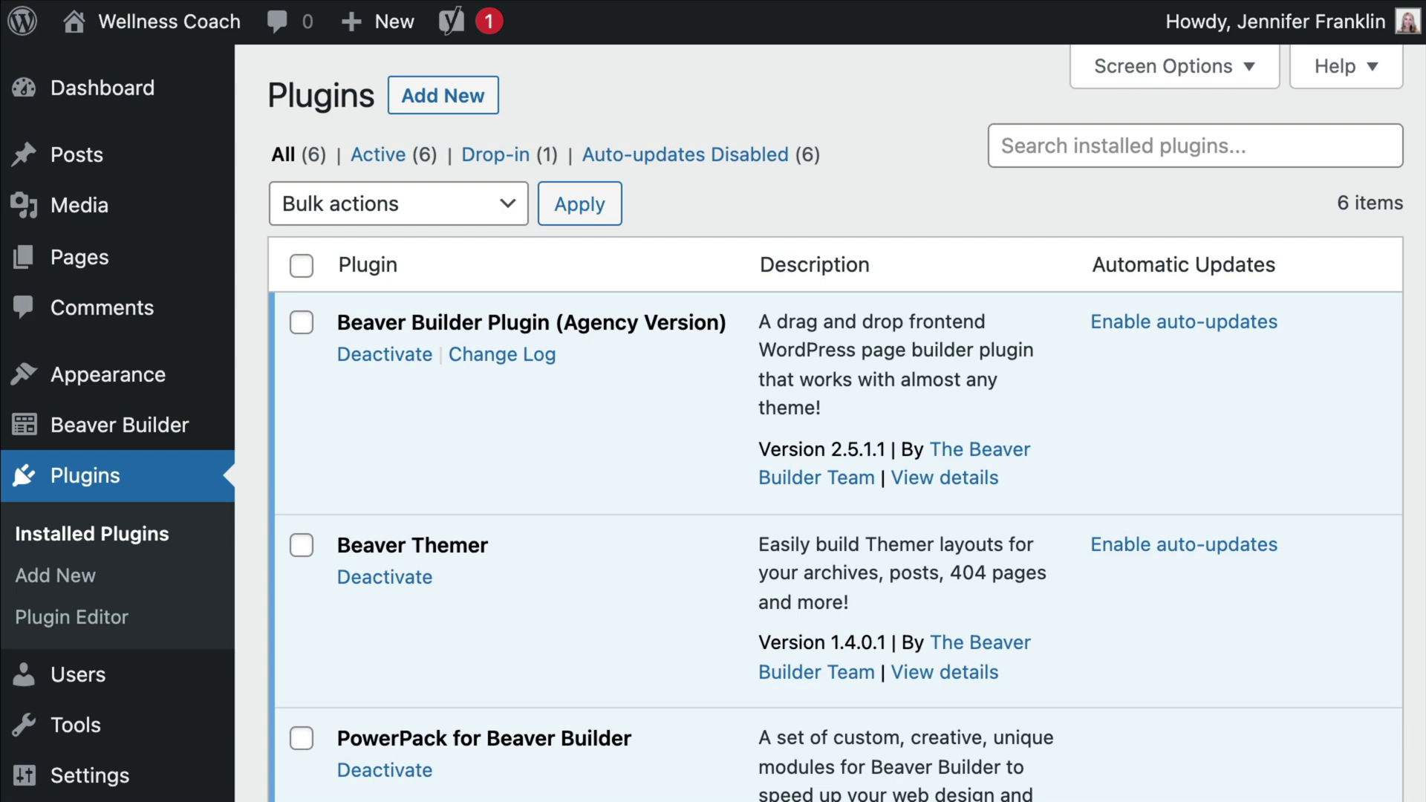
scroll(830, 424, down, 3)
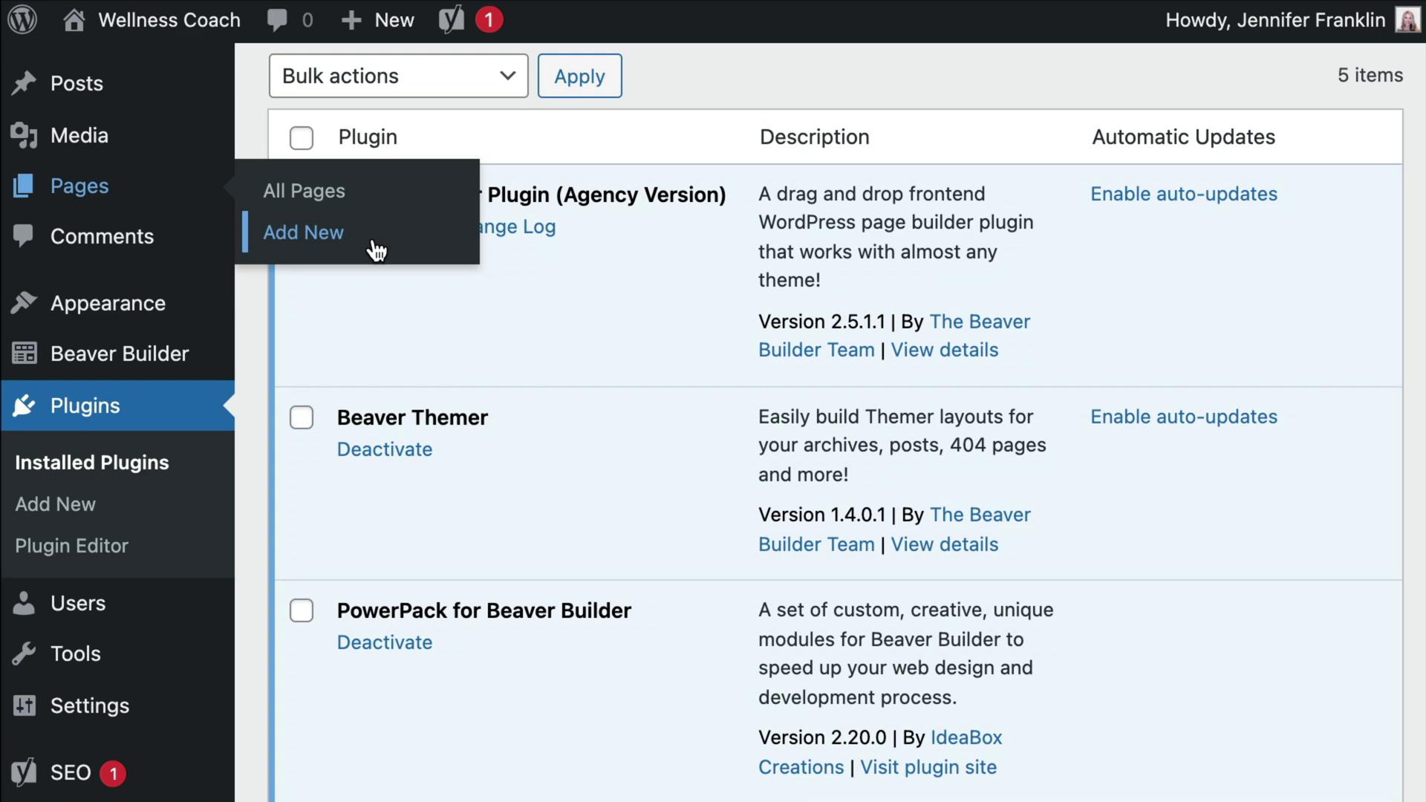
- Create a new page titled 'Coming Soon', then go to the installed themes page
click(376, 250)
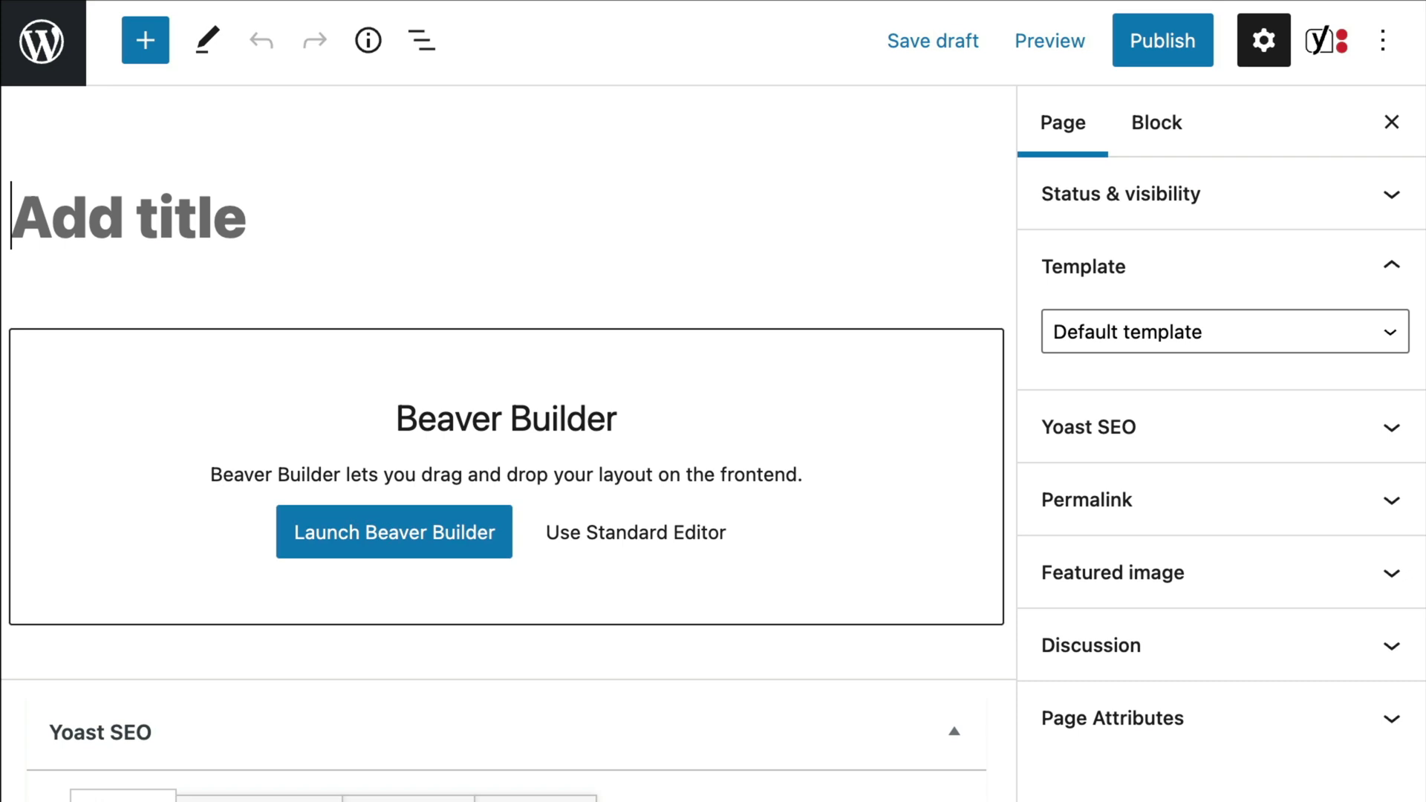
text(Coming Soon)
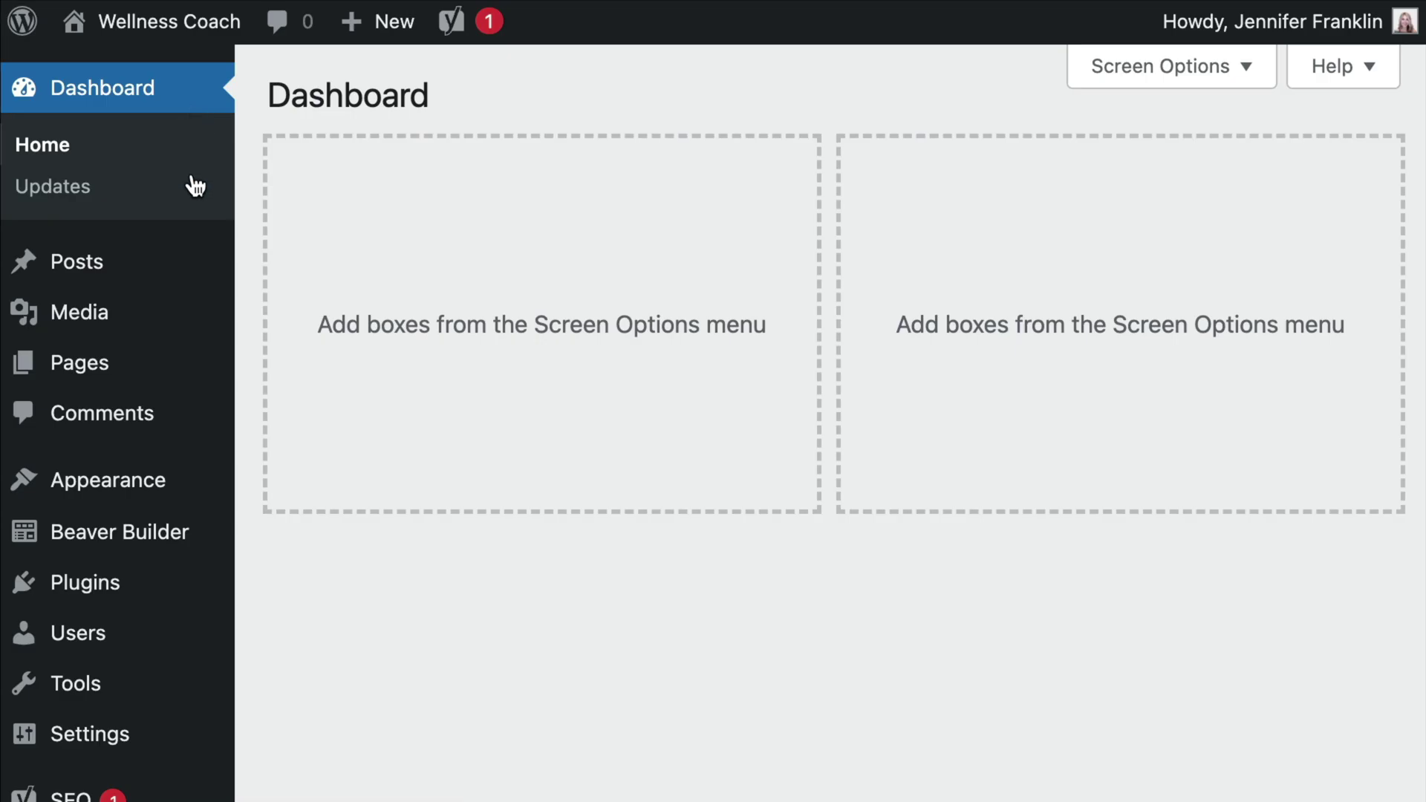
mouse_move(201, 481)
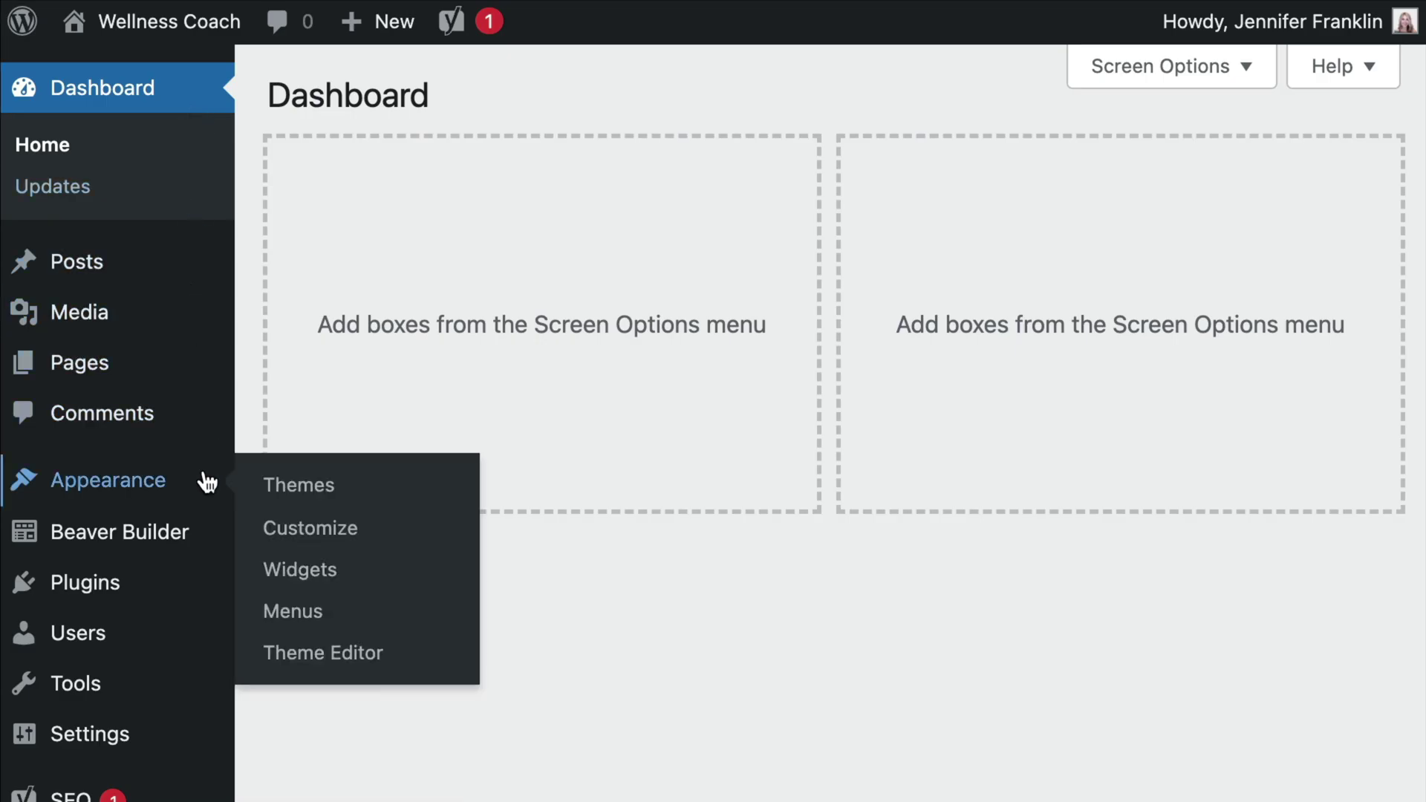
click(387, 488)
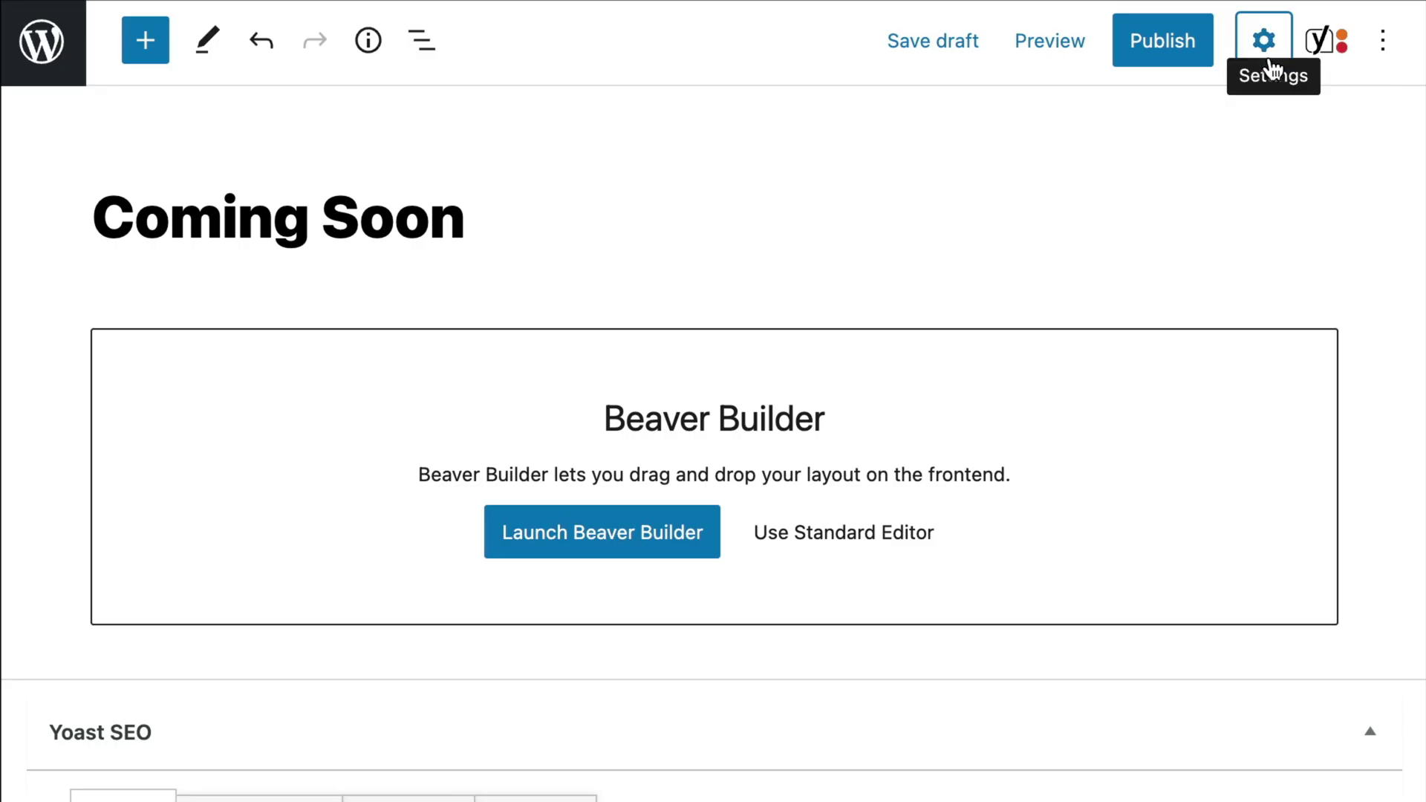
- Assign the No Header/Footer template in page settings, then publish and confirm the Coming Soon page
click(1263, 42)
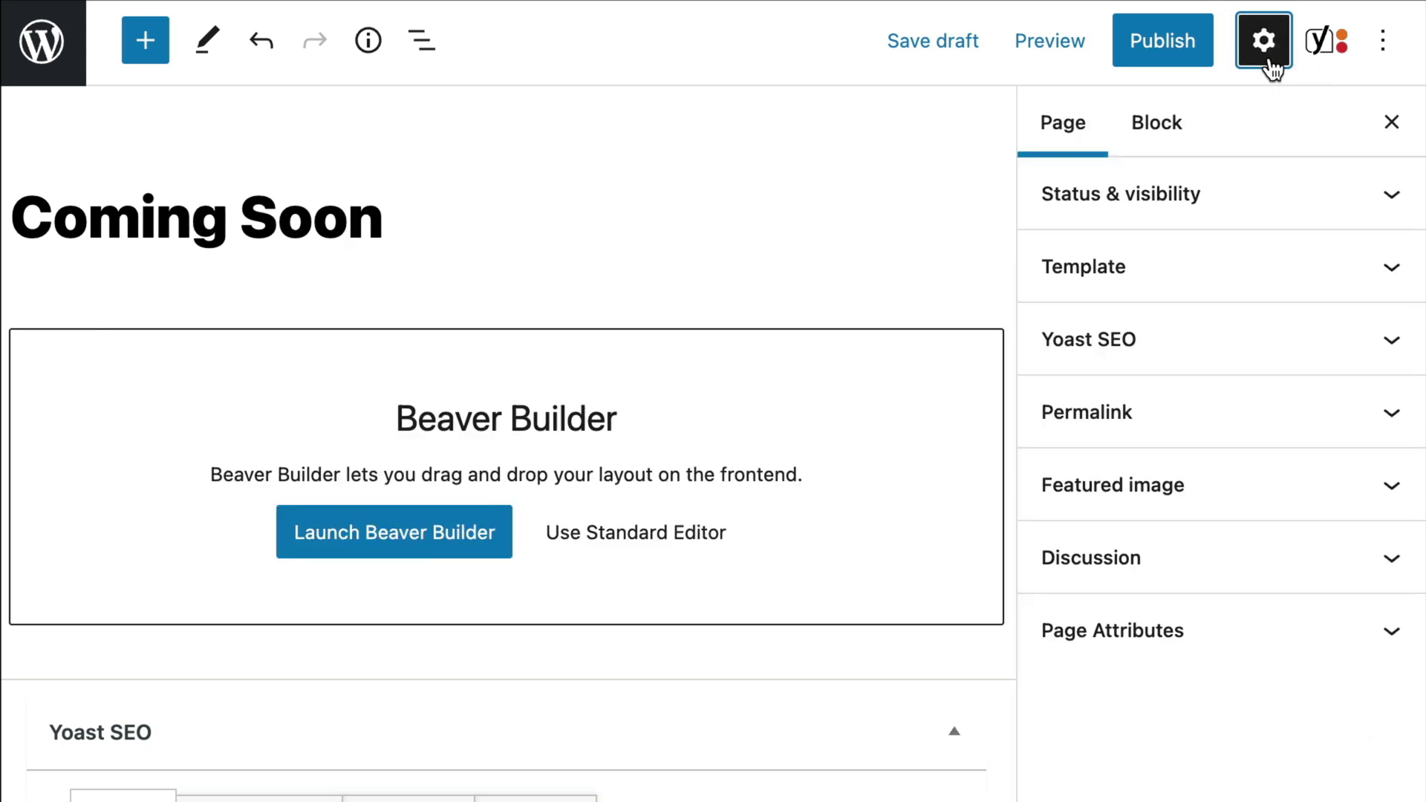
click(1095, 143)
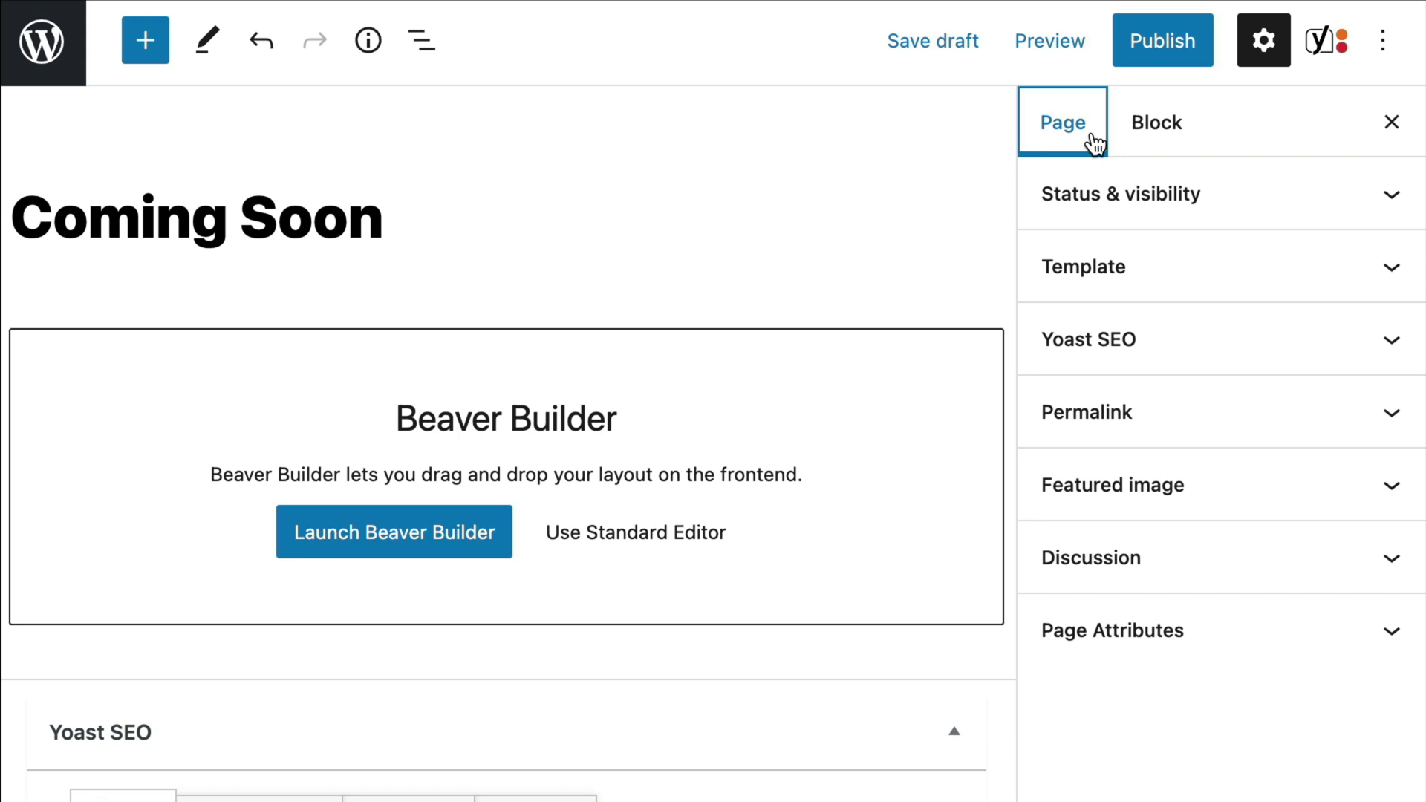
click(1392, 275)
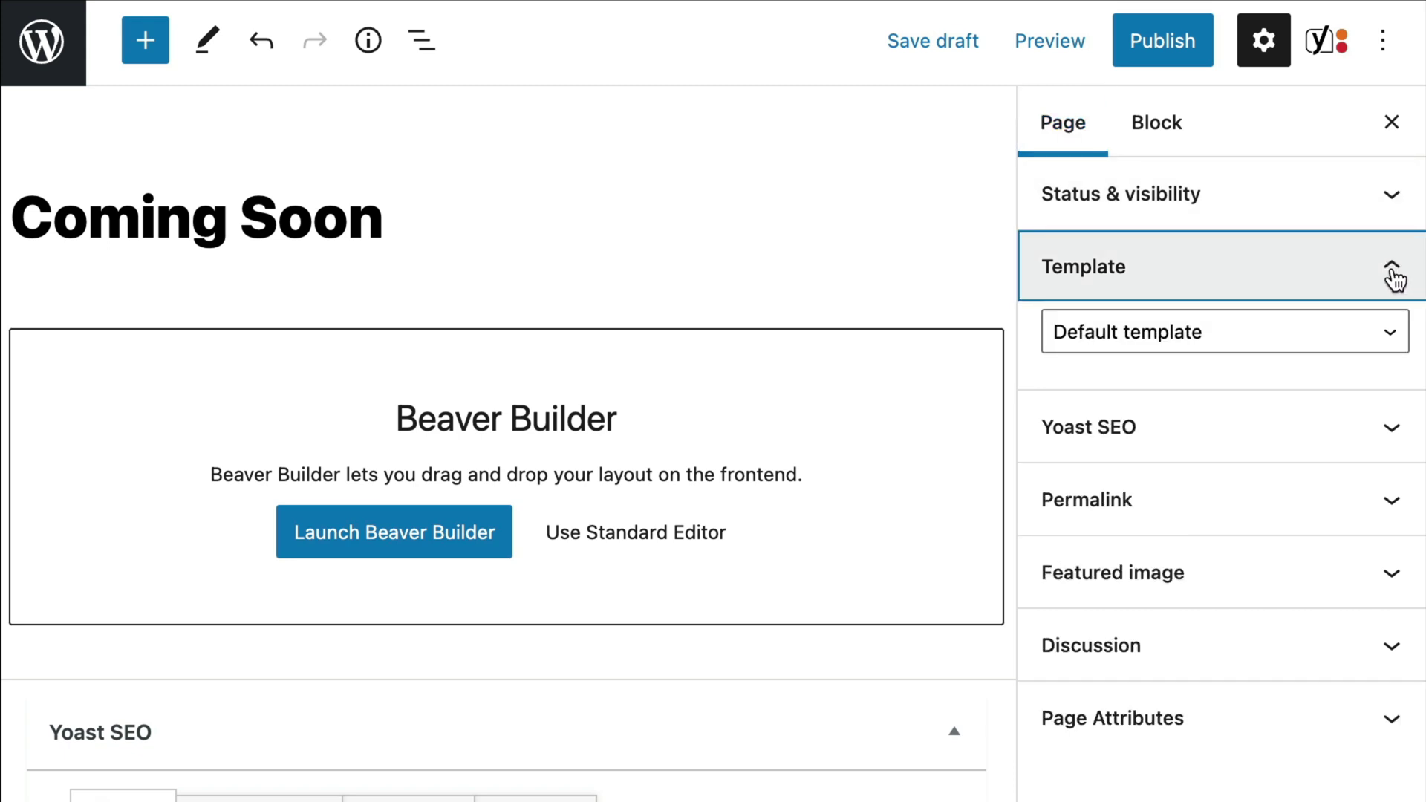
click(1388, 344)
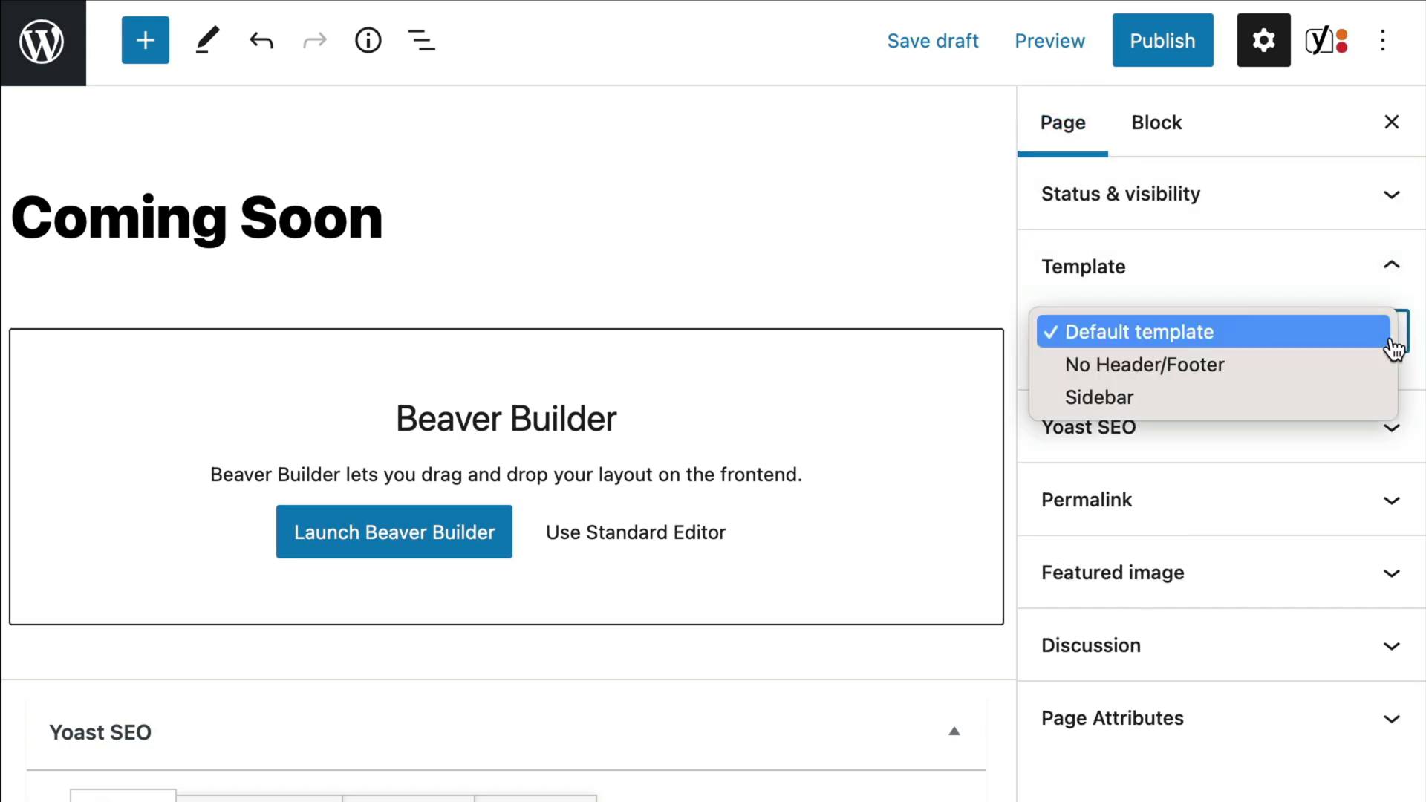
click(1314, 375)
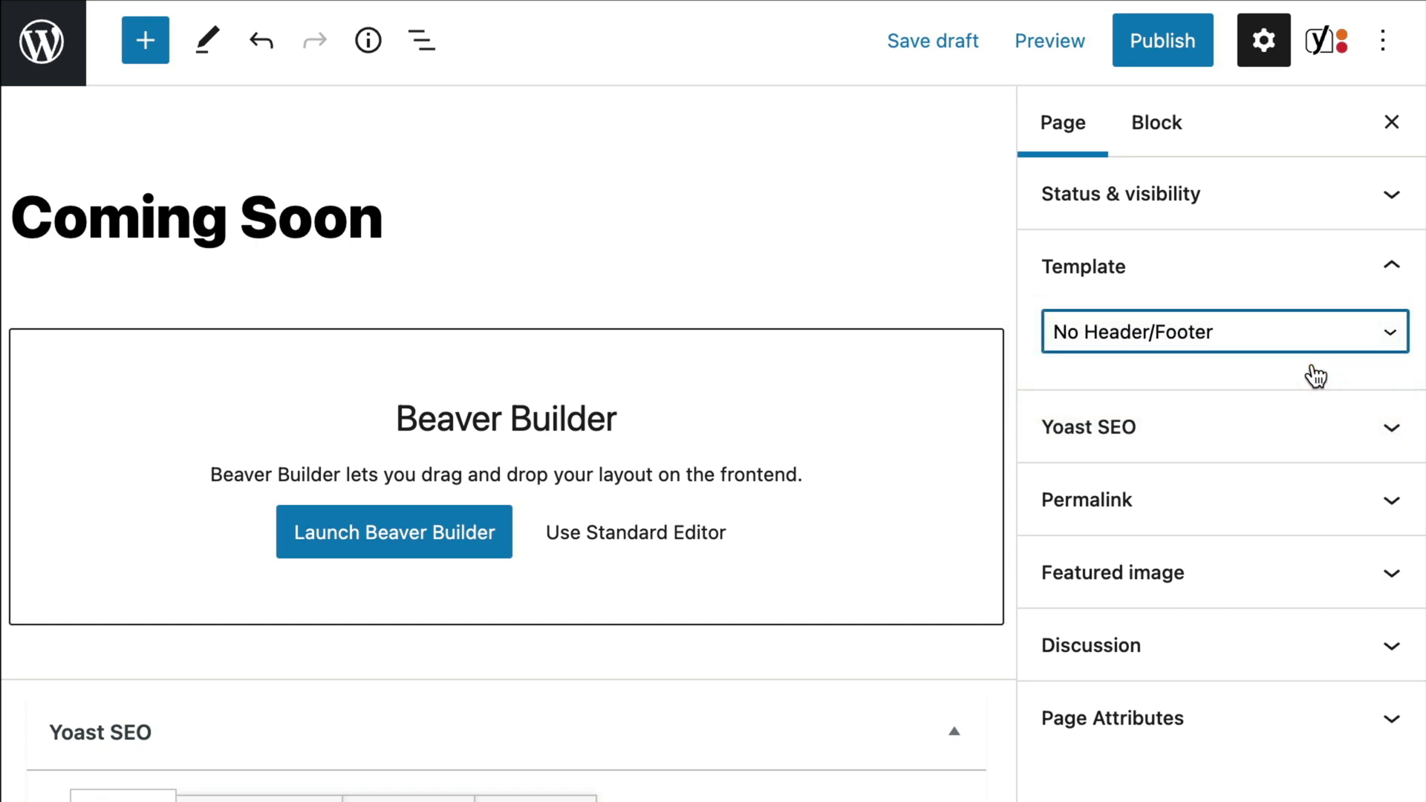
click(1205, 67)
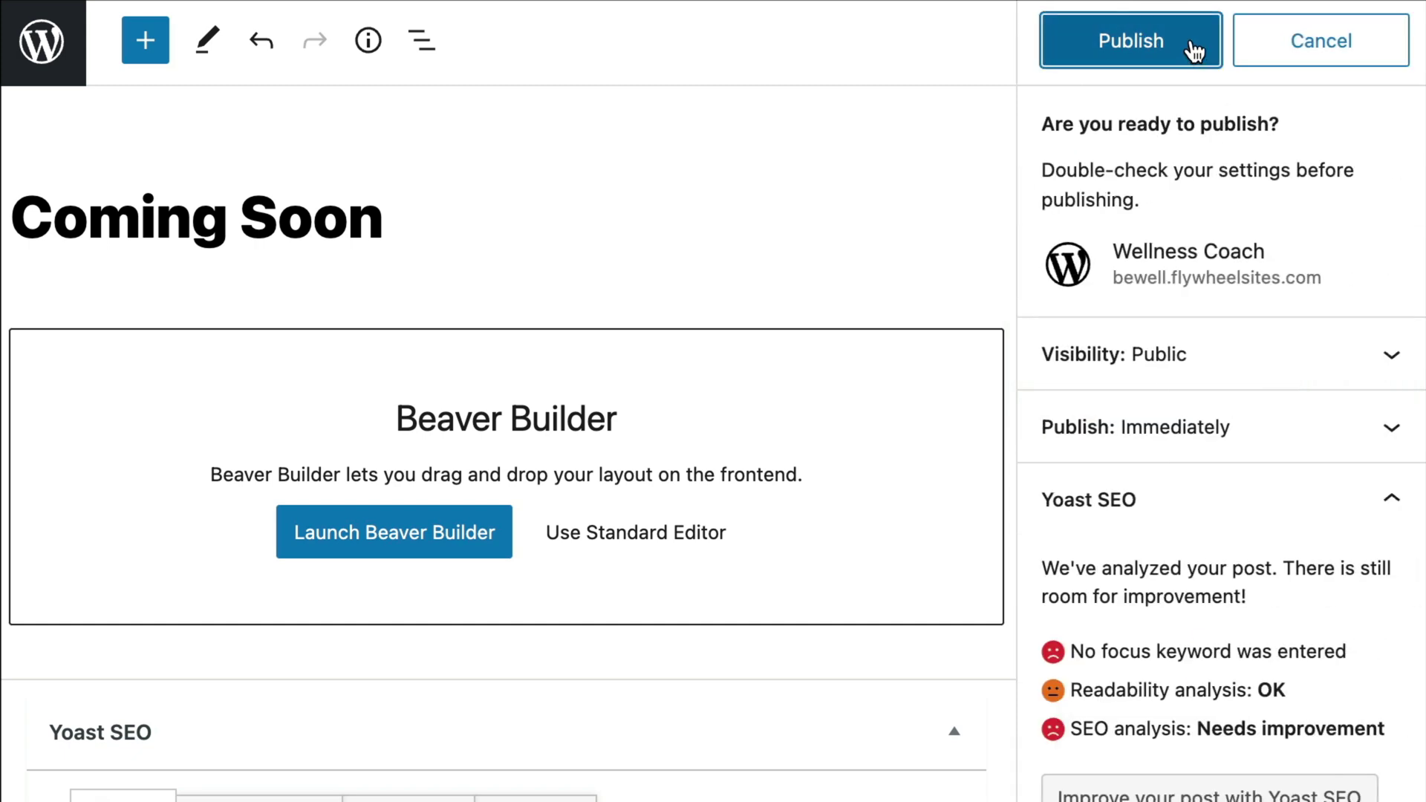
click(1195, 52)
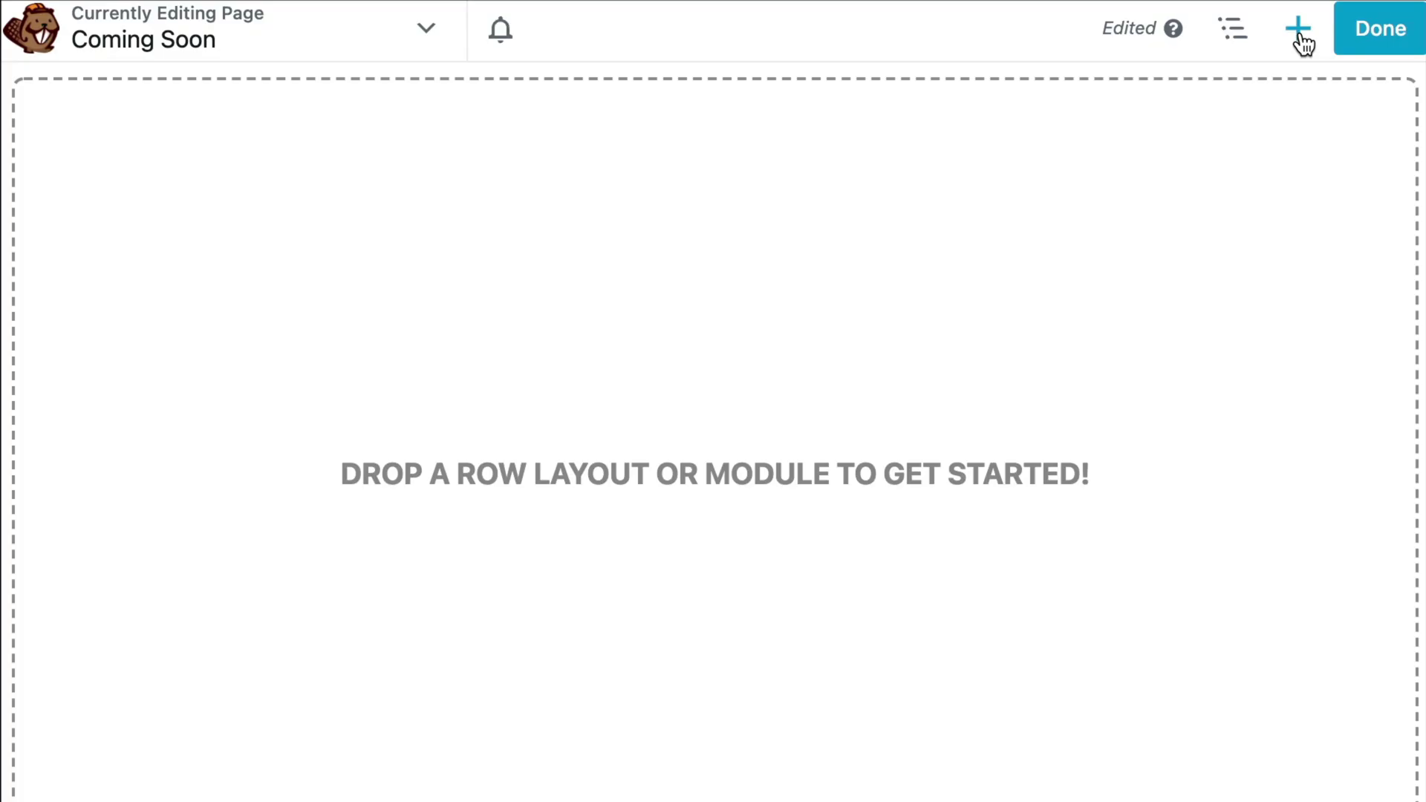
- Load the starry Coming Soon template from Beaver Builder's Templates panel onto the page
click(1300, 35)
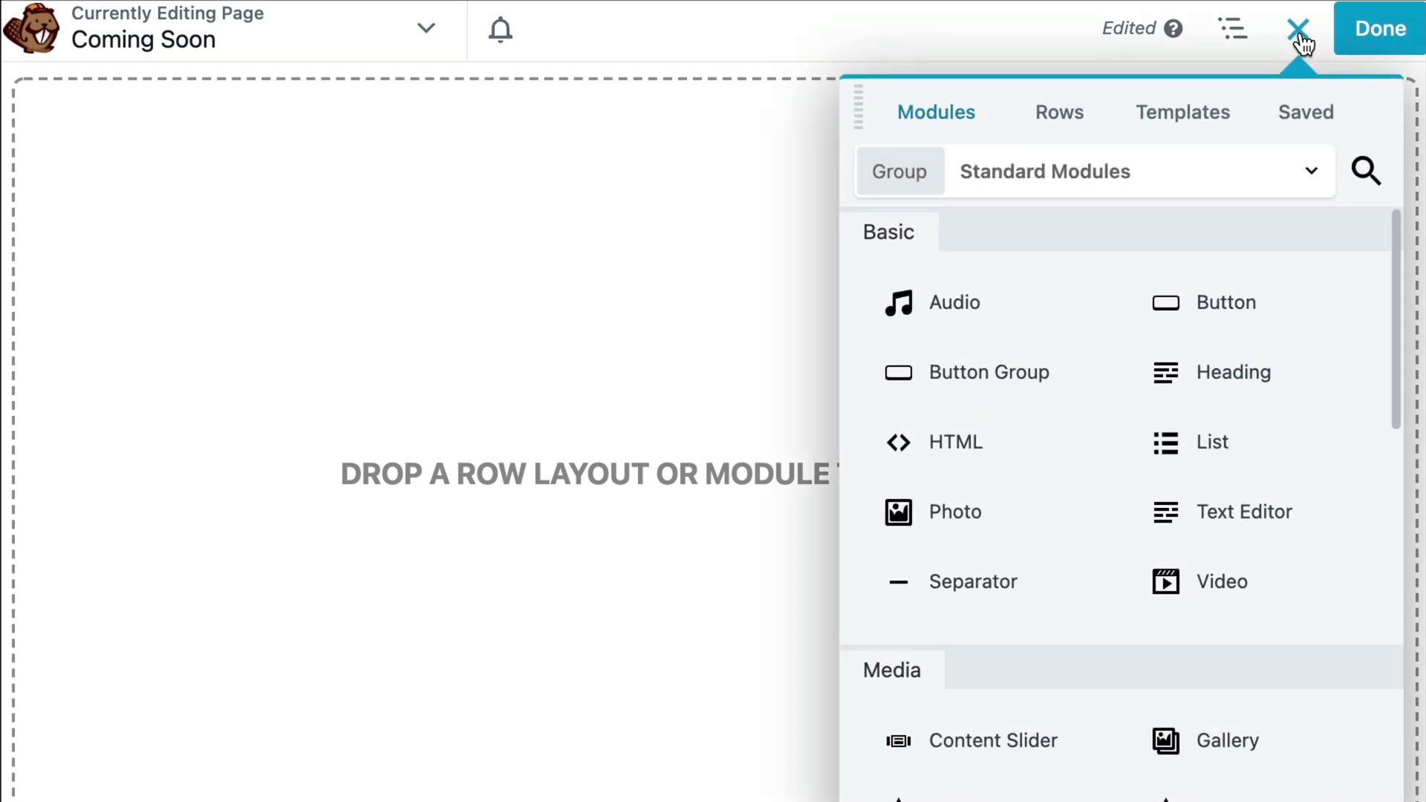
click(1219, 119)
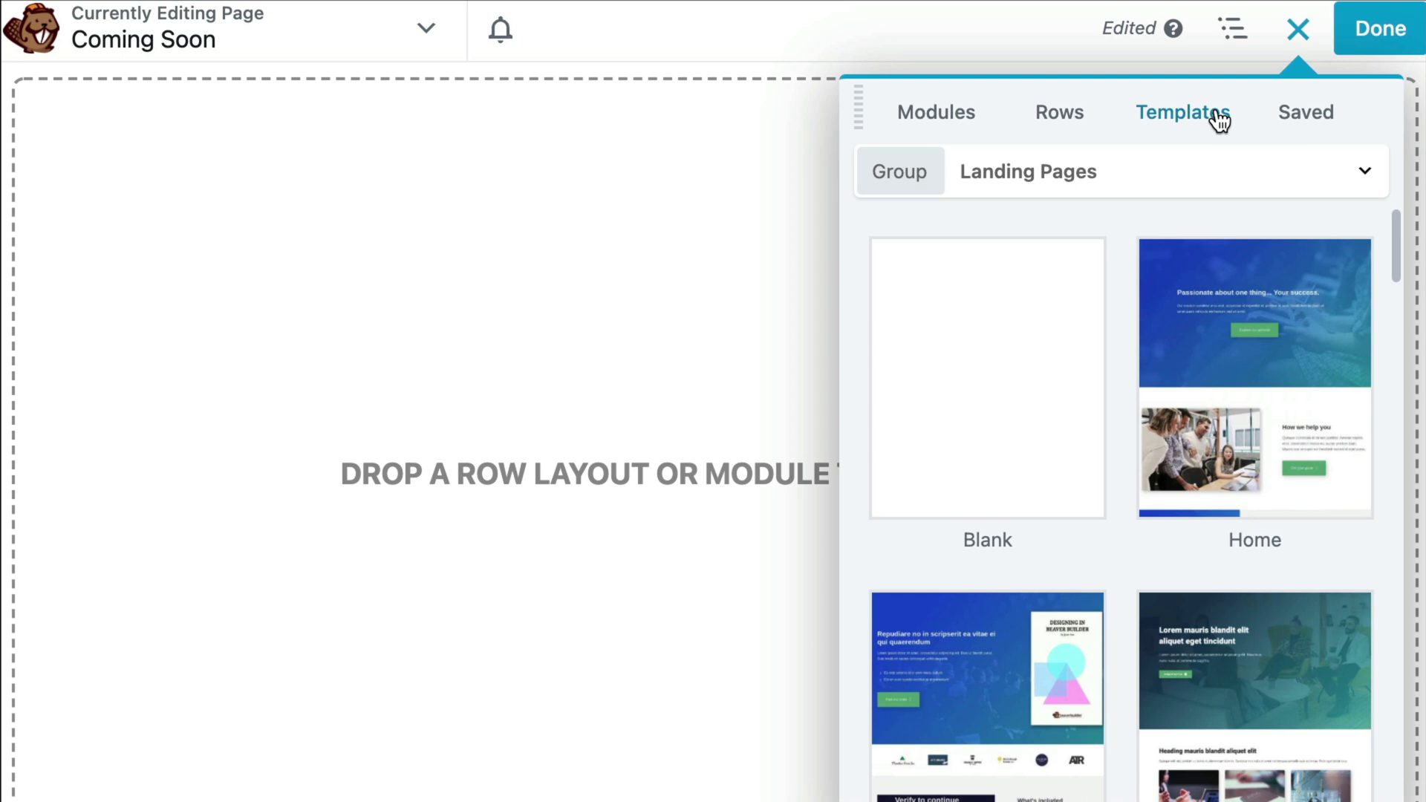
scroll(1122, 506, down, 20)
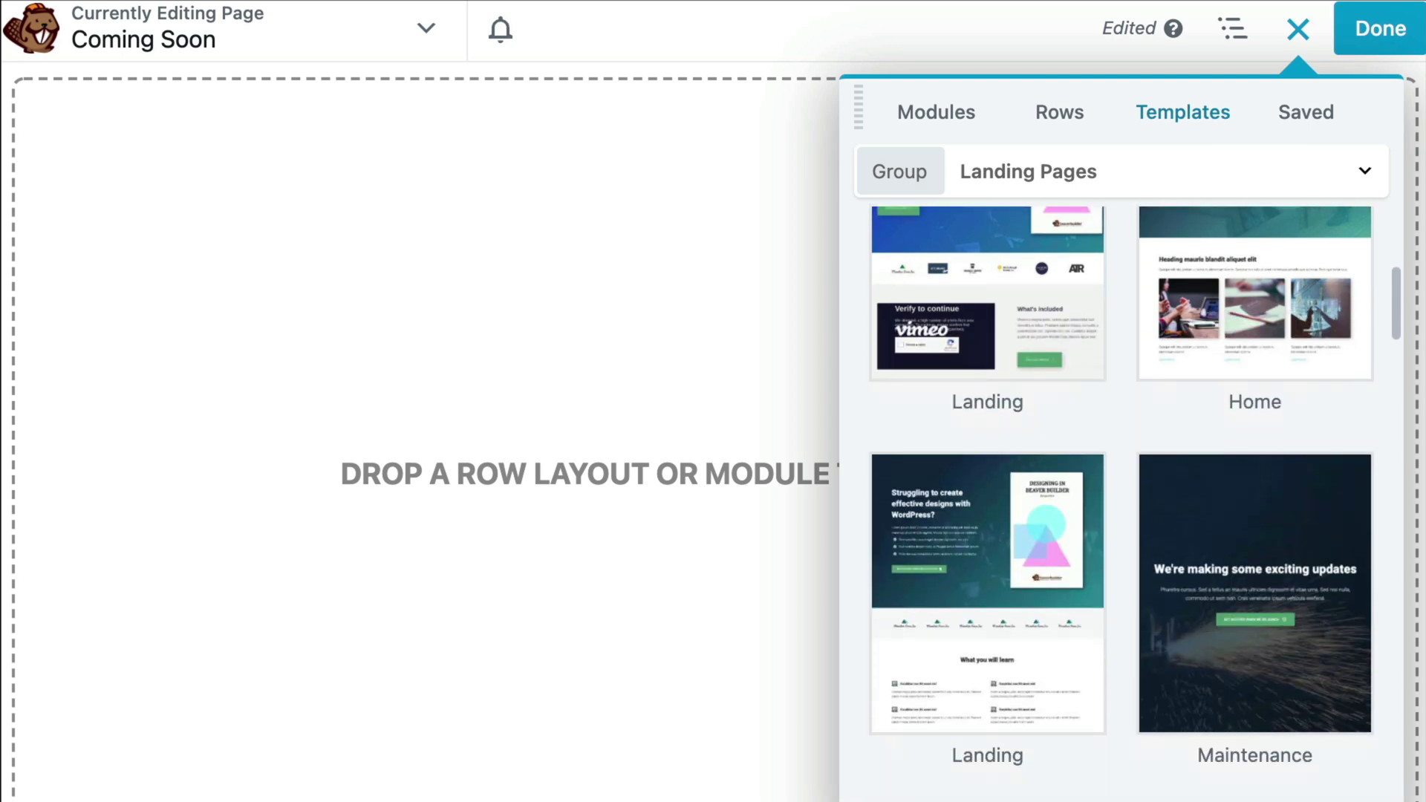
scroll(1121, 505, down, 20)
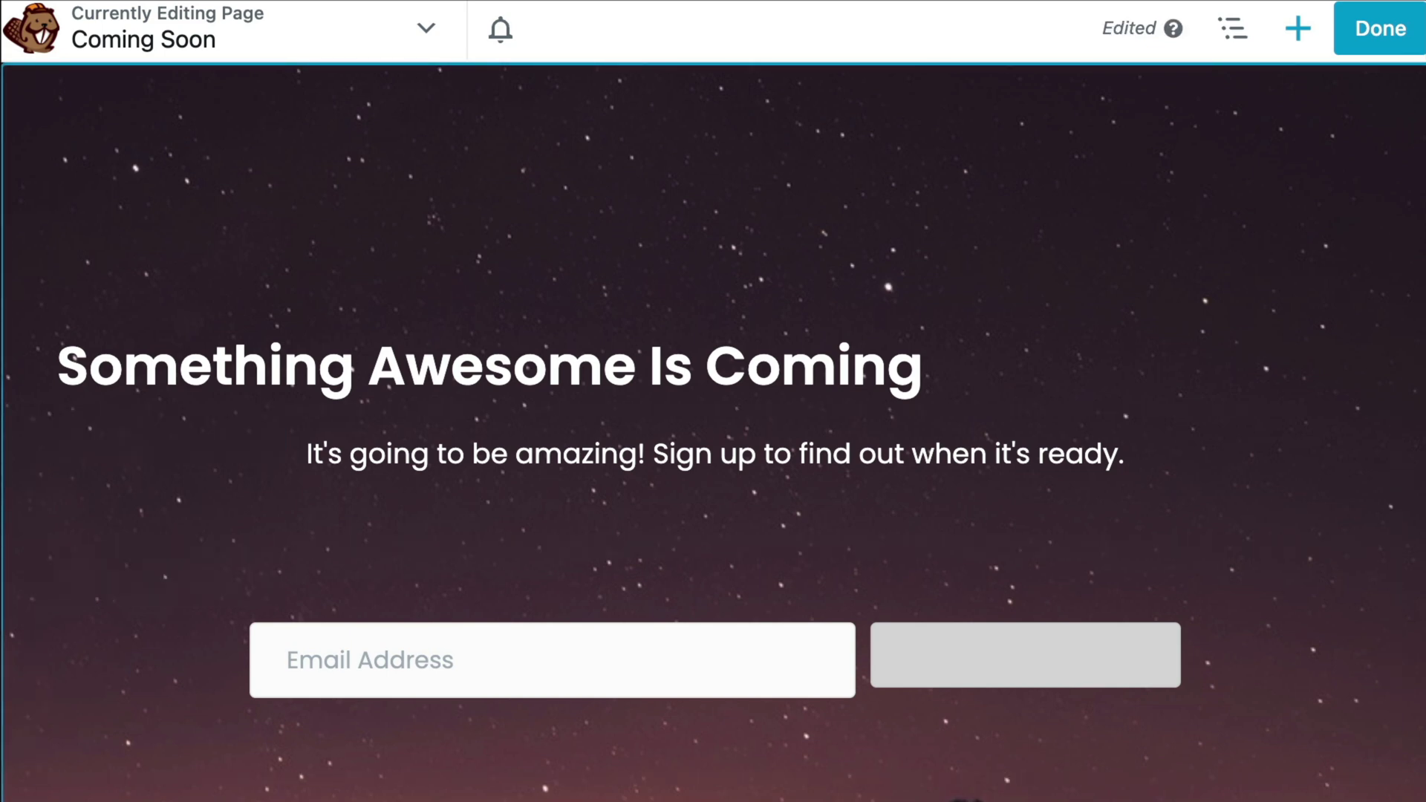
scroll(713, 431, down, 2)
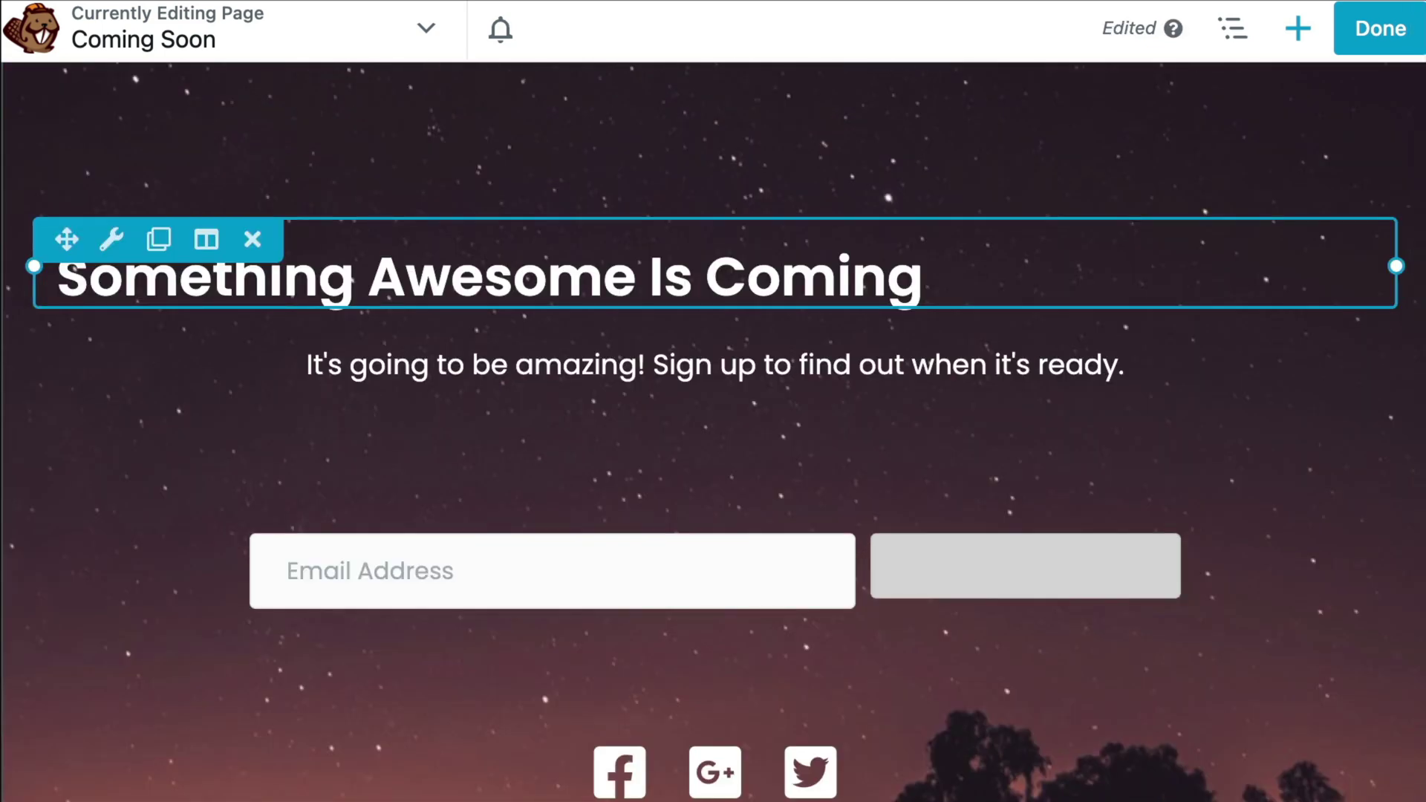
- Center-align the 'COMING SOON!' heading in its Font style options and save it
click(59, 277)
click(953, 164)
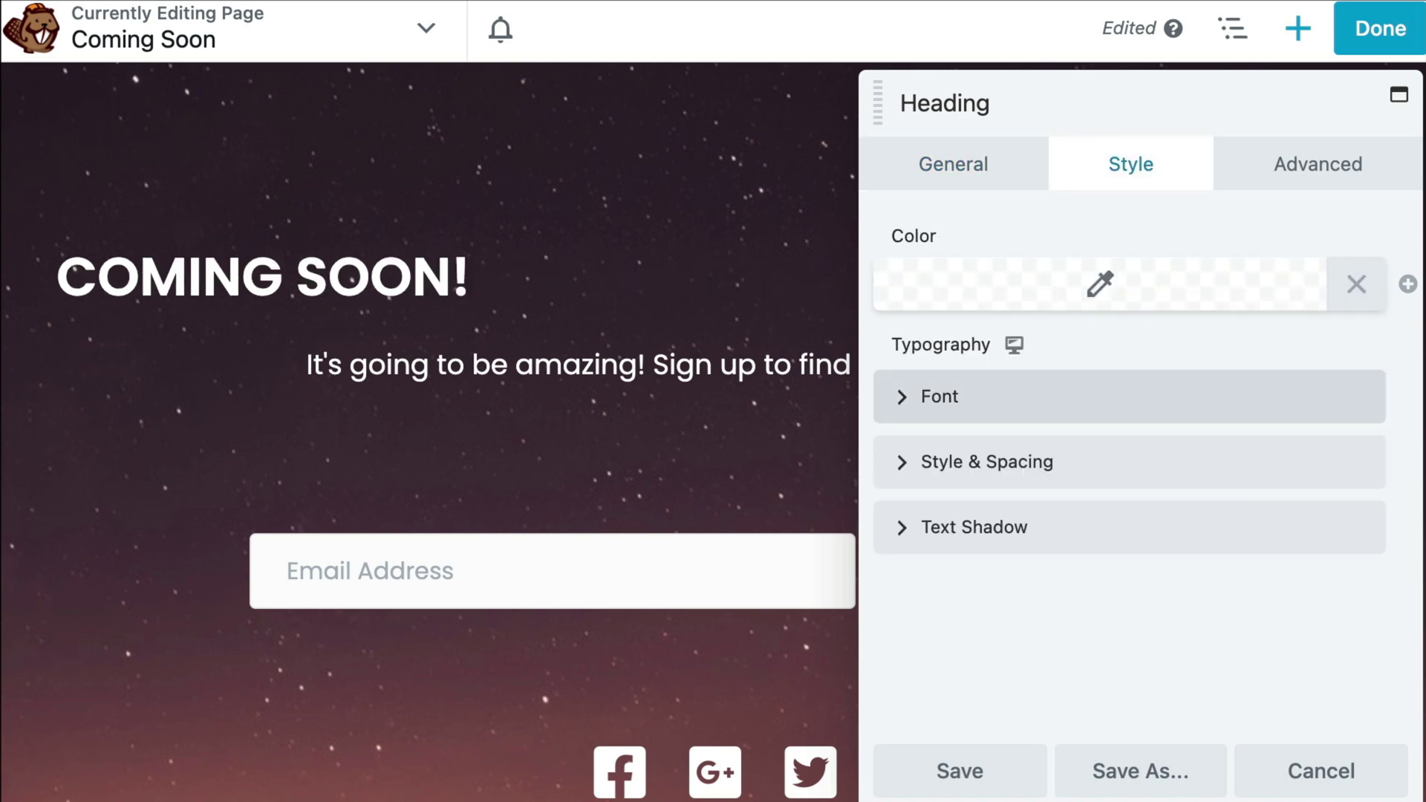
click(940, 397)
click(1302, 593)
click(960, 771)
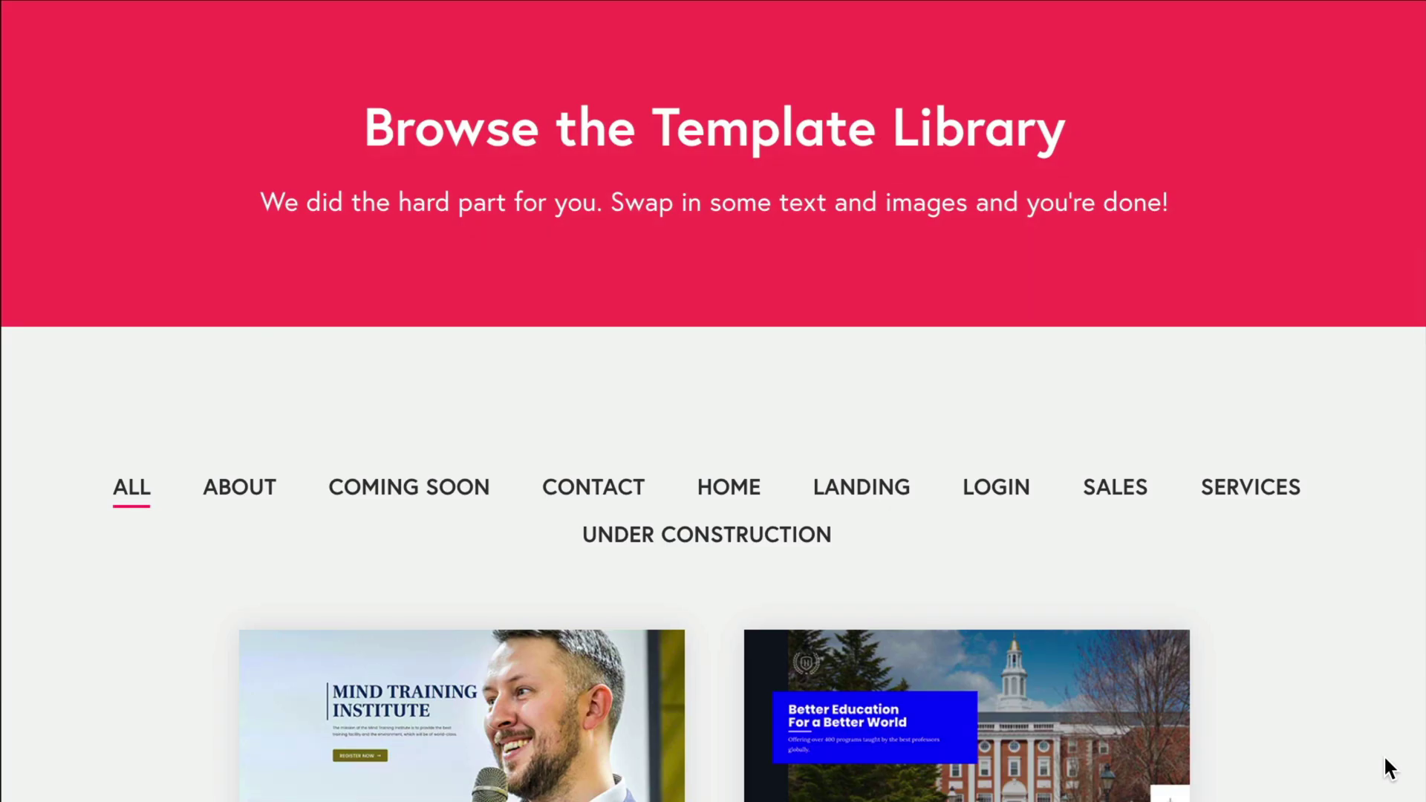
- Scroll through Coming Soon template designs 3–12 on the PowerPack site
scroll(1386, 761, down, 3)
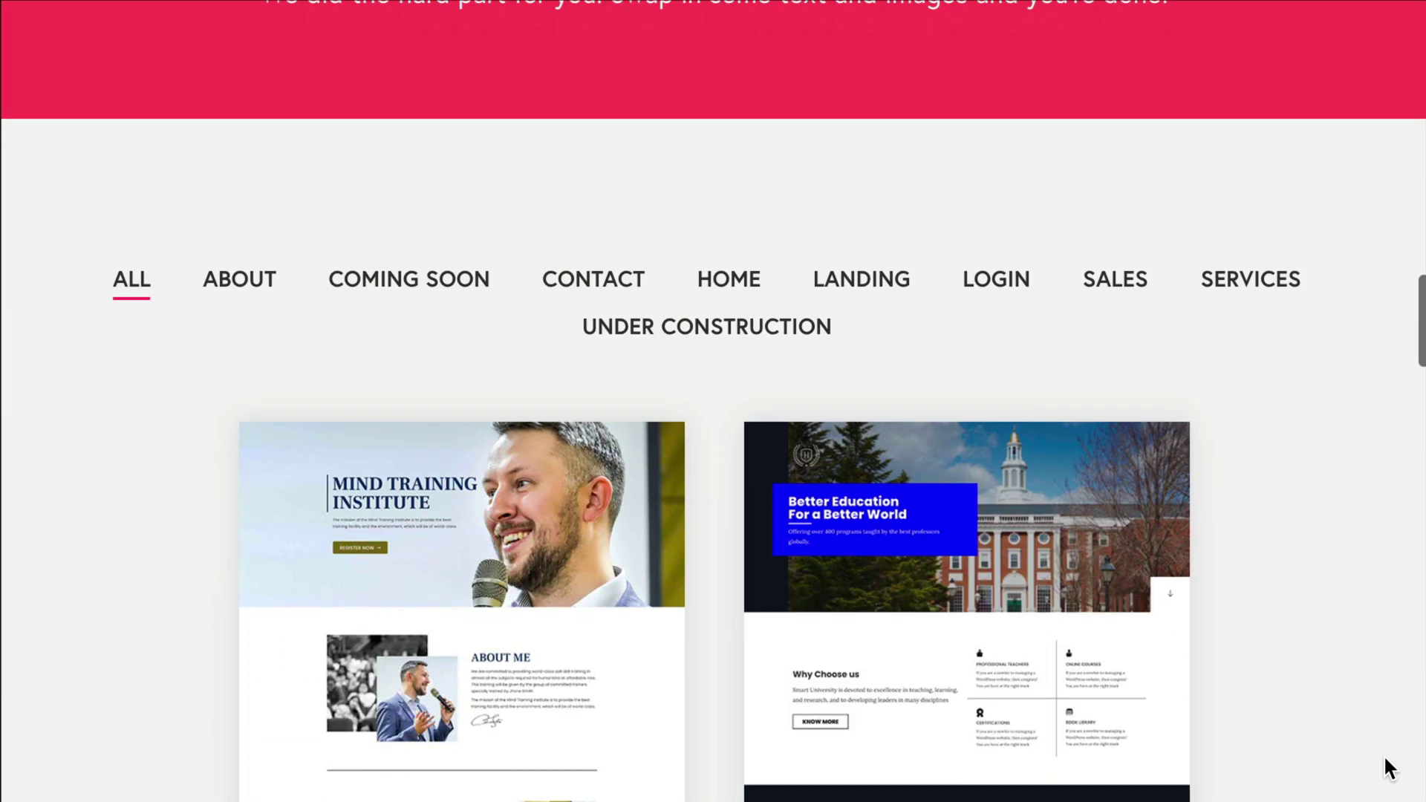
scroll(1384, 754, down, 3)
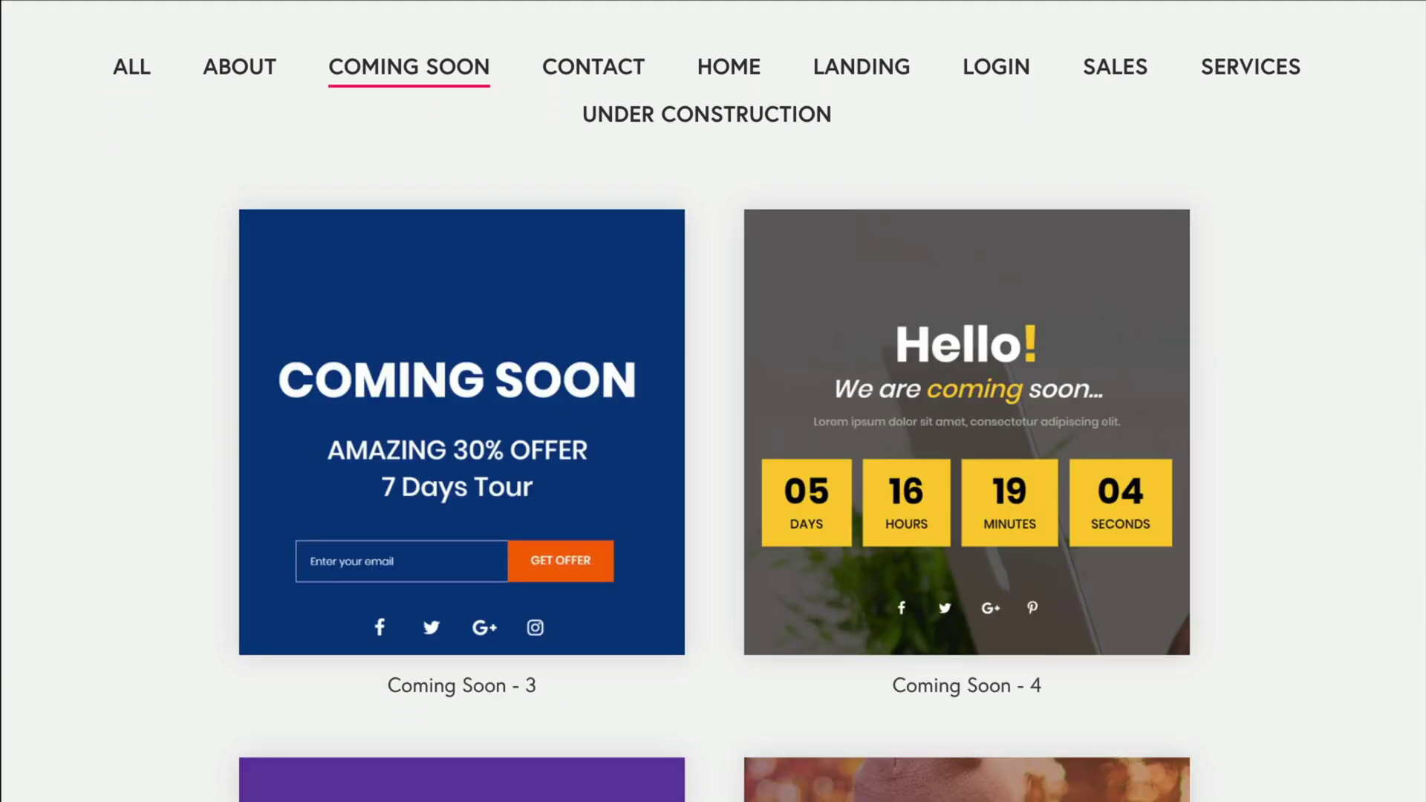
scroll(713, 401, down, 5)
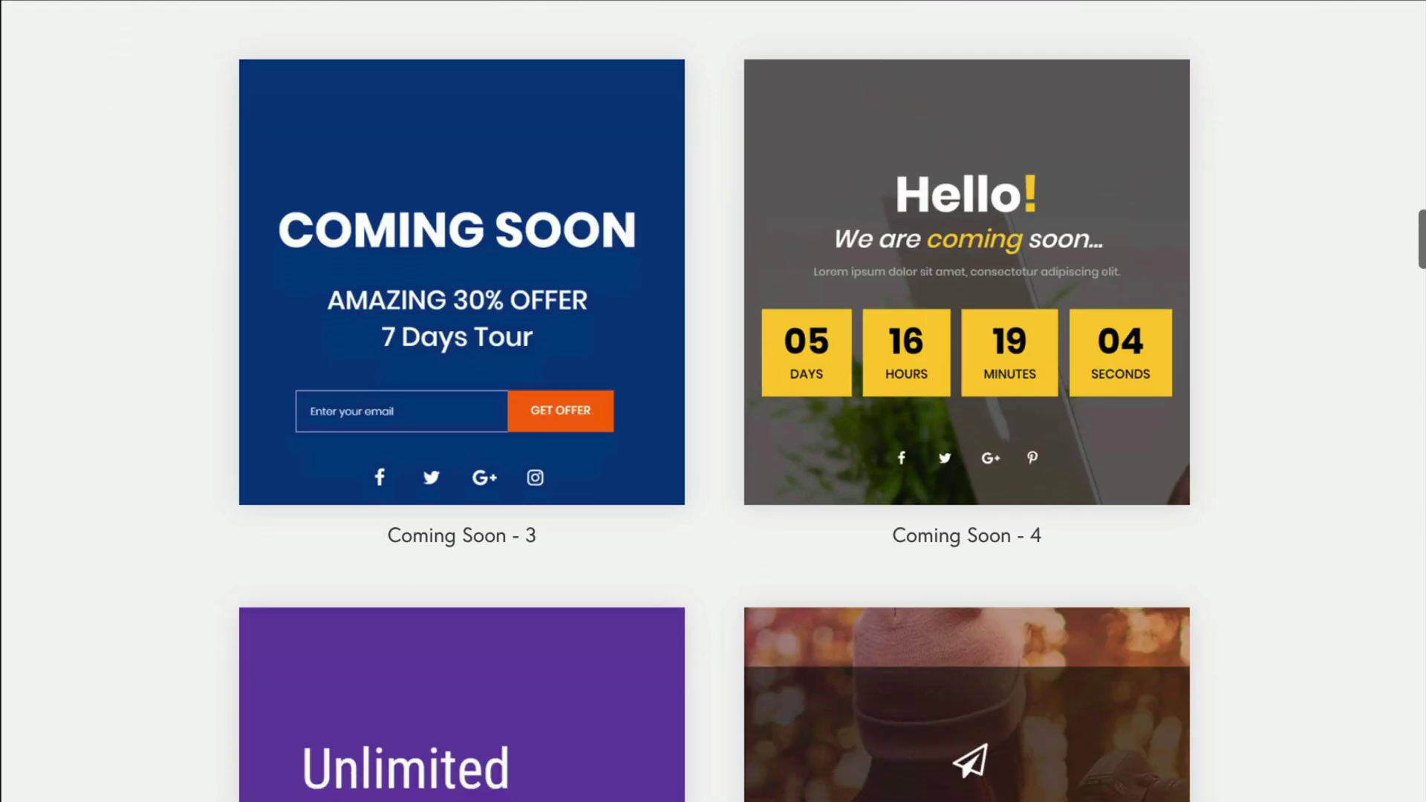
scroll(713, 401, down, 6)
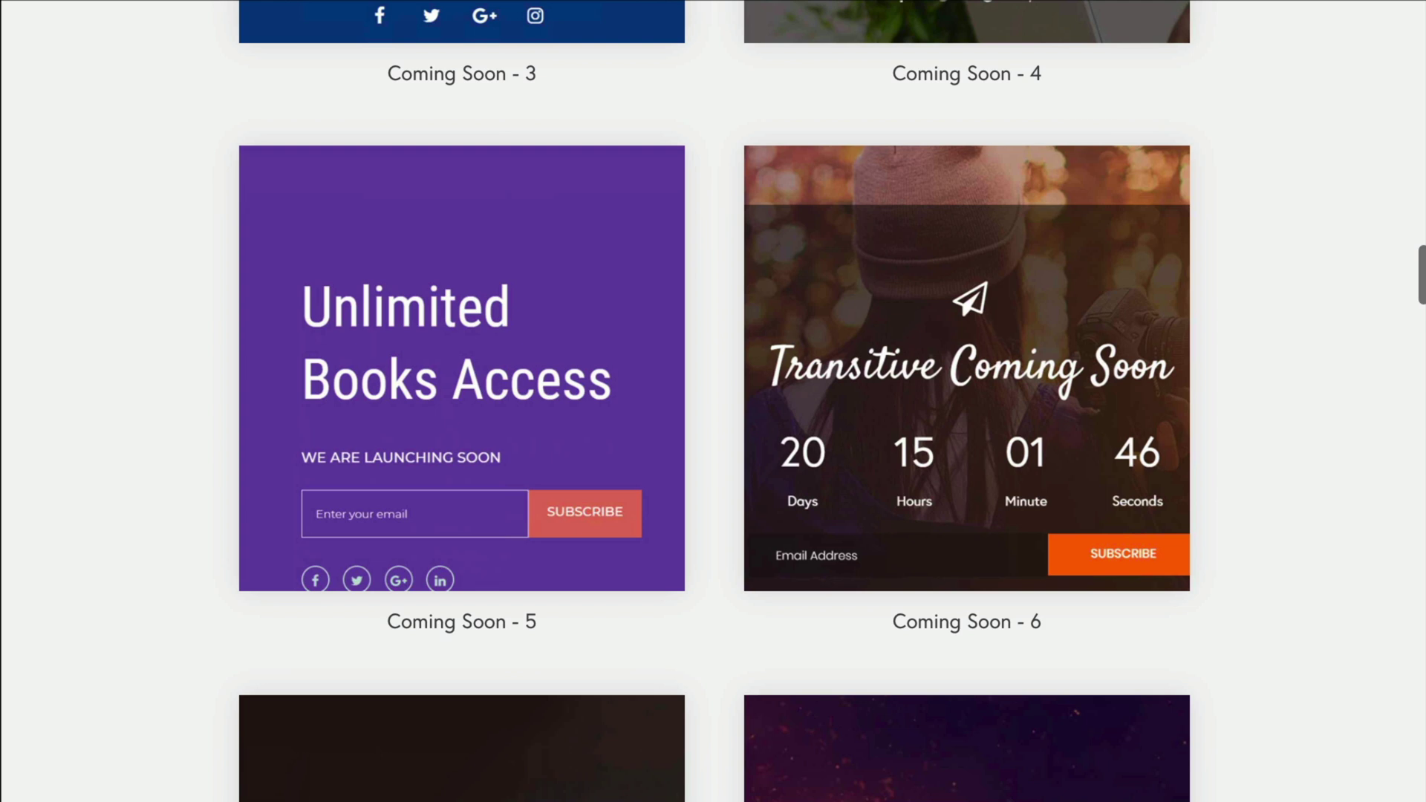
scroll(713, 401, down, 5)
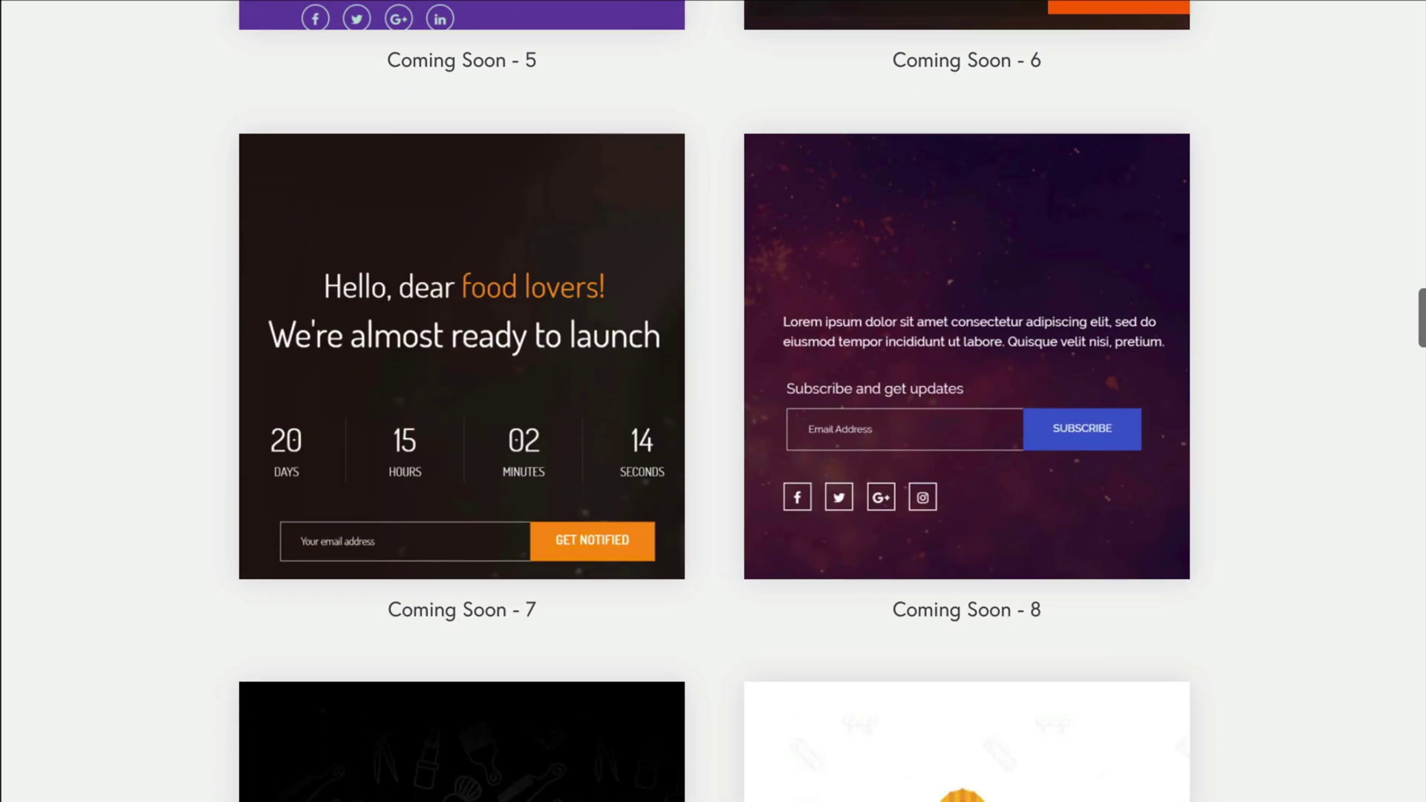
scroll(713, 402, down, 5)
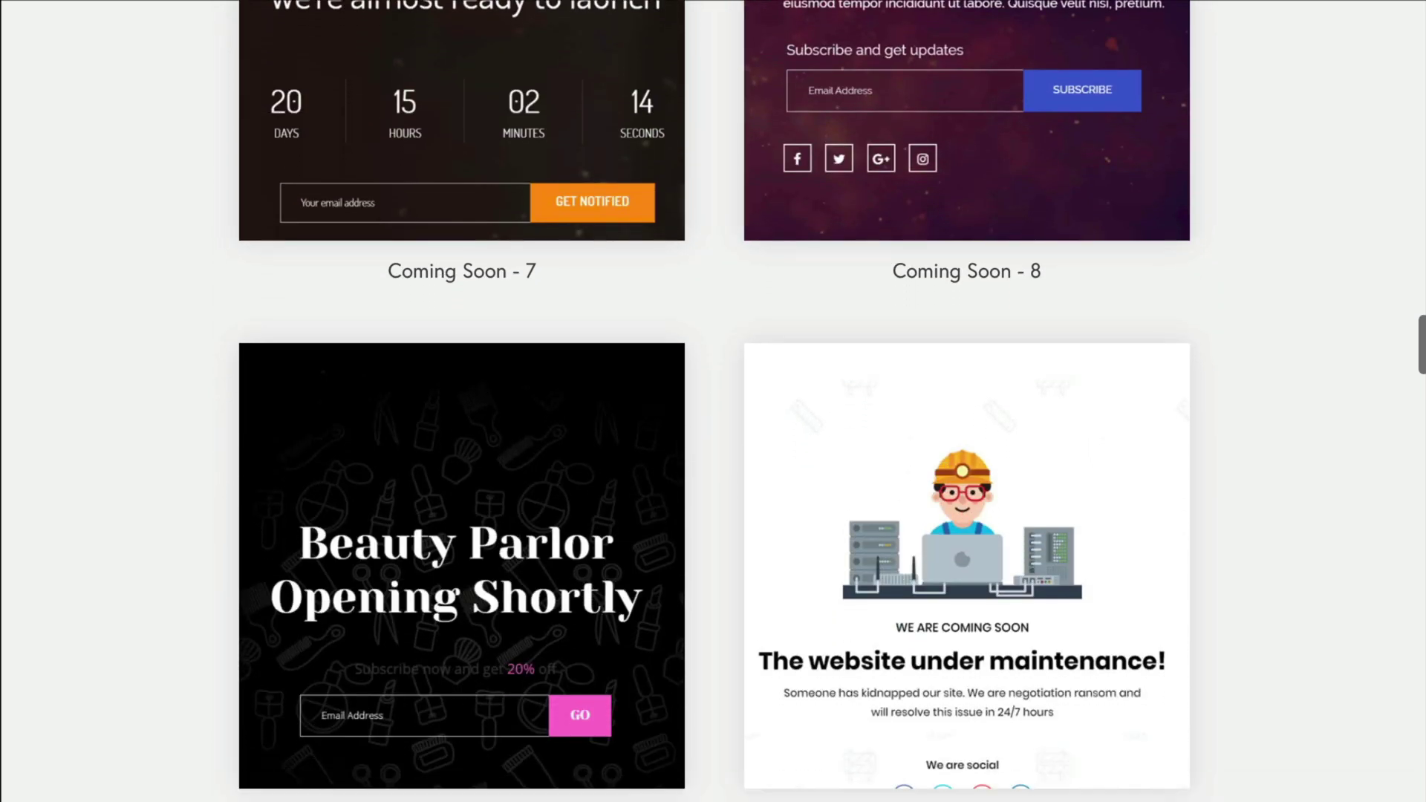
scroll(714, 401, down, 7)
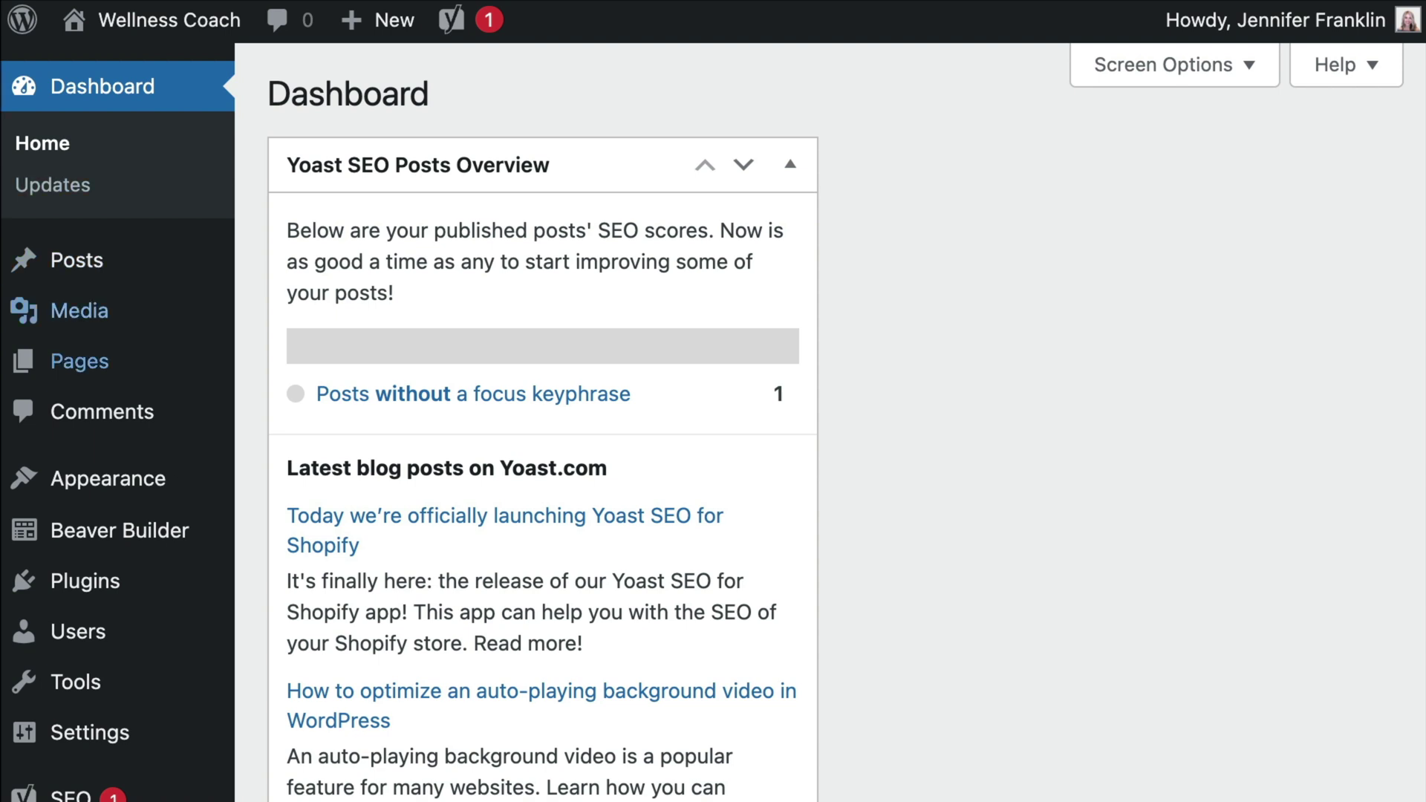
- Open Settings > PowerPack's Templates tab and scroll down to the Coming Soon designs
mouse_move(82, 732)
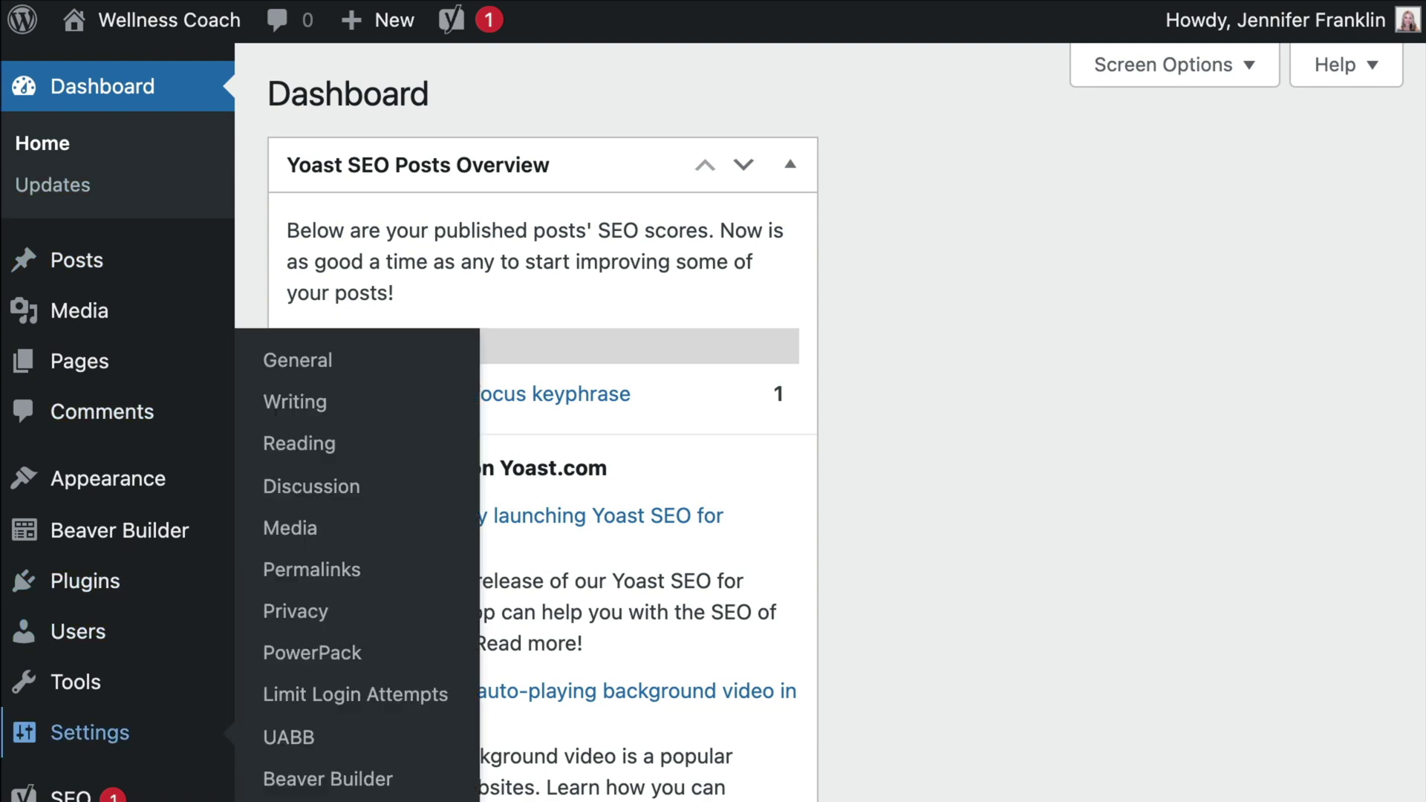
click(312, 653)
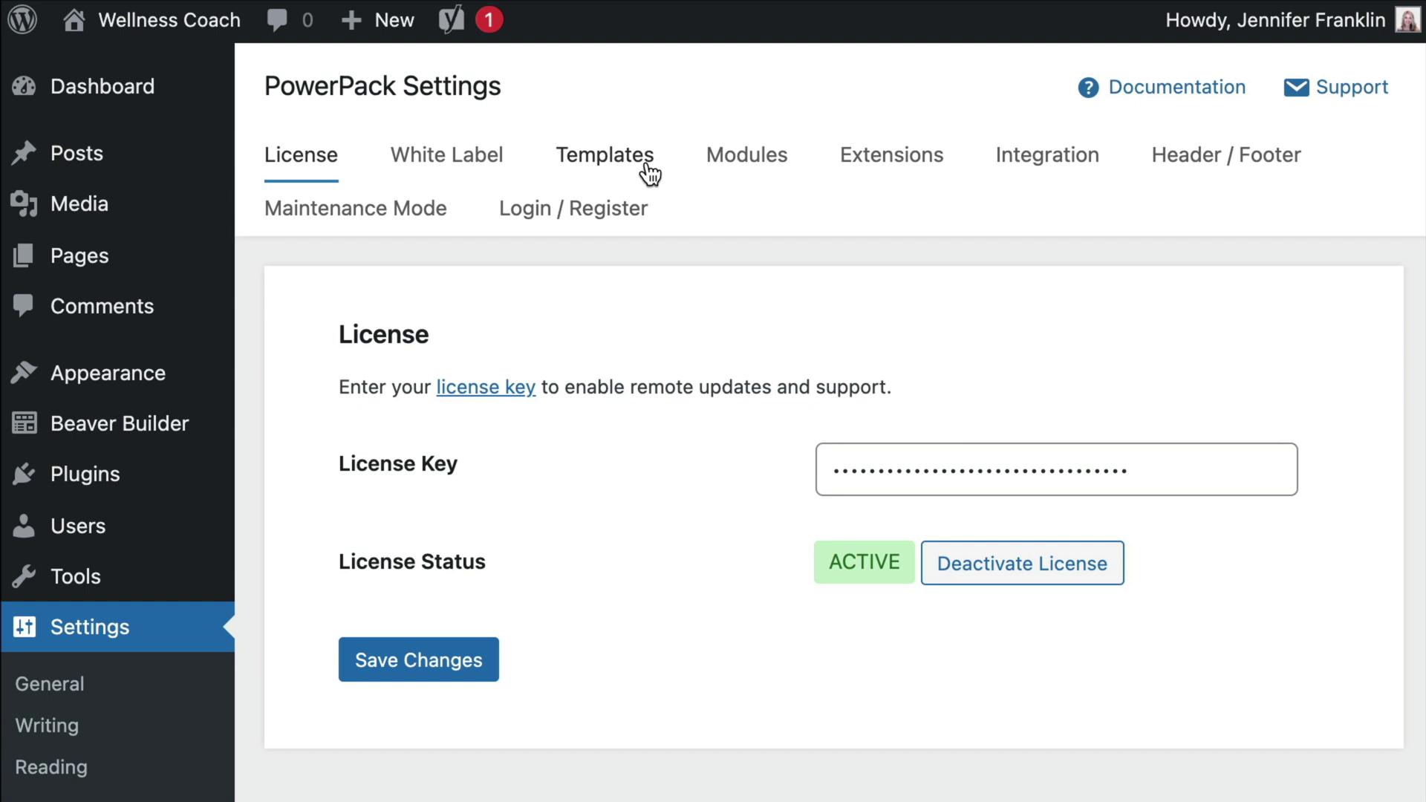
click(645, 167)
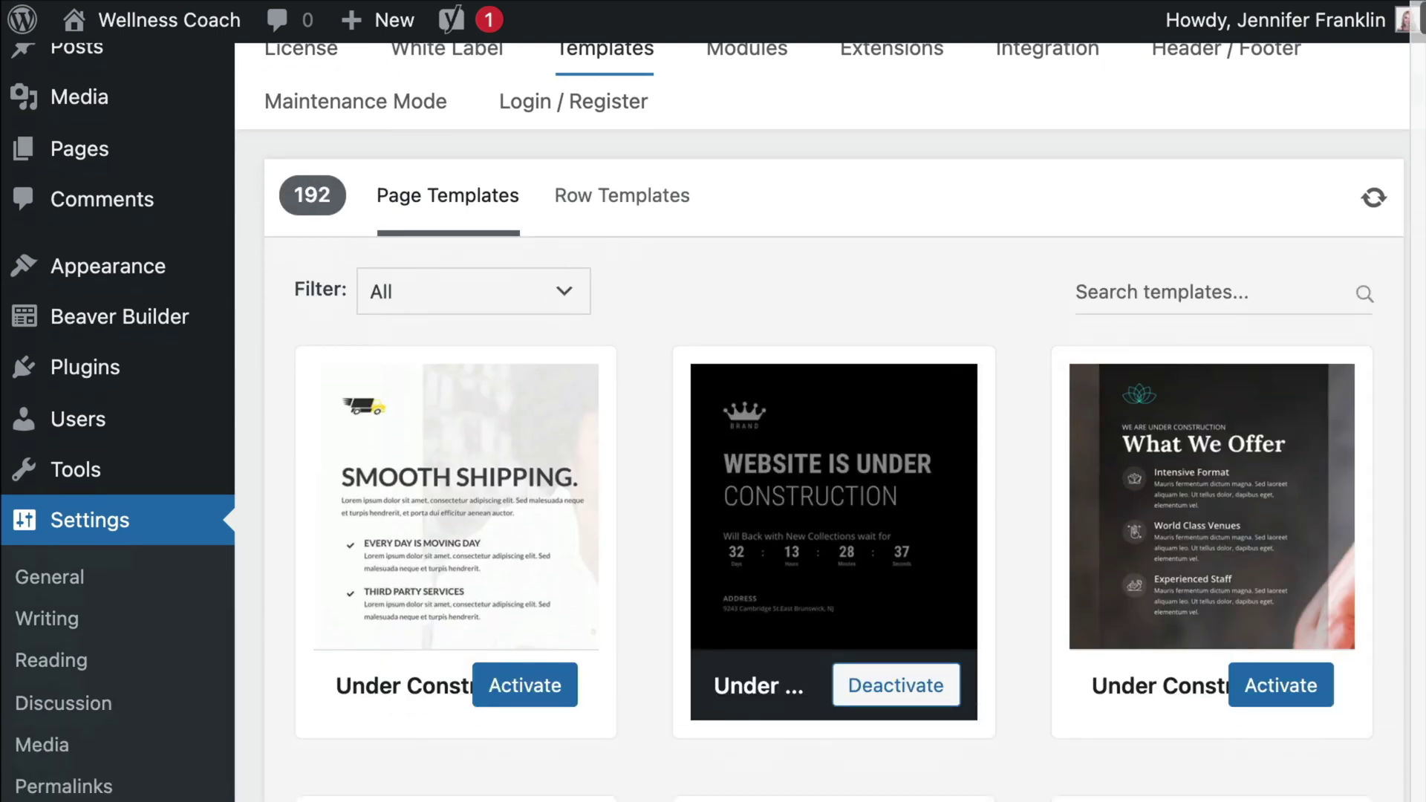
scroll(832, 445, down, 12)
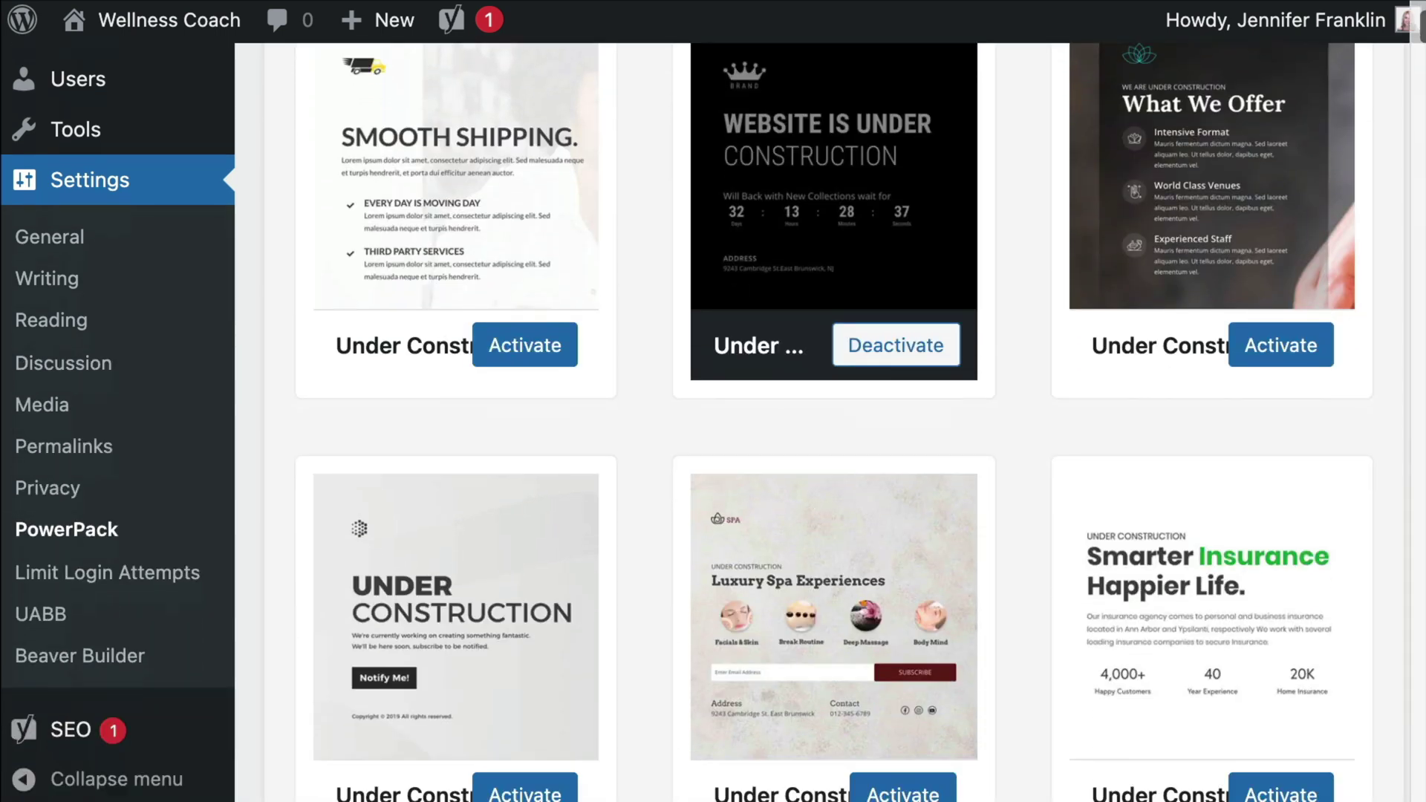
scroll(832, 446, down, 18)
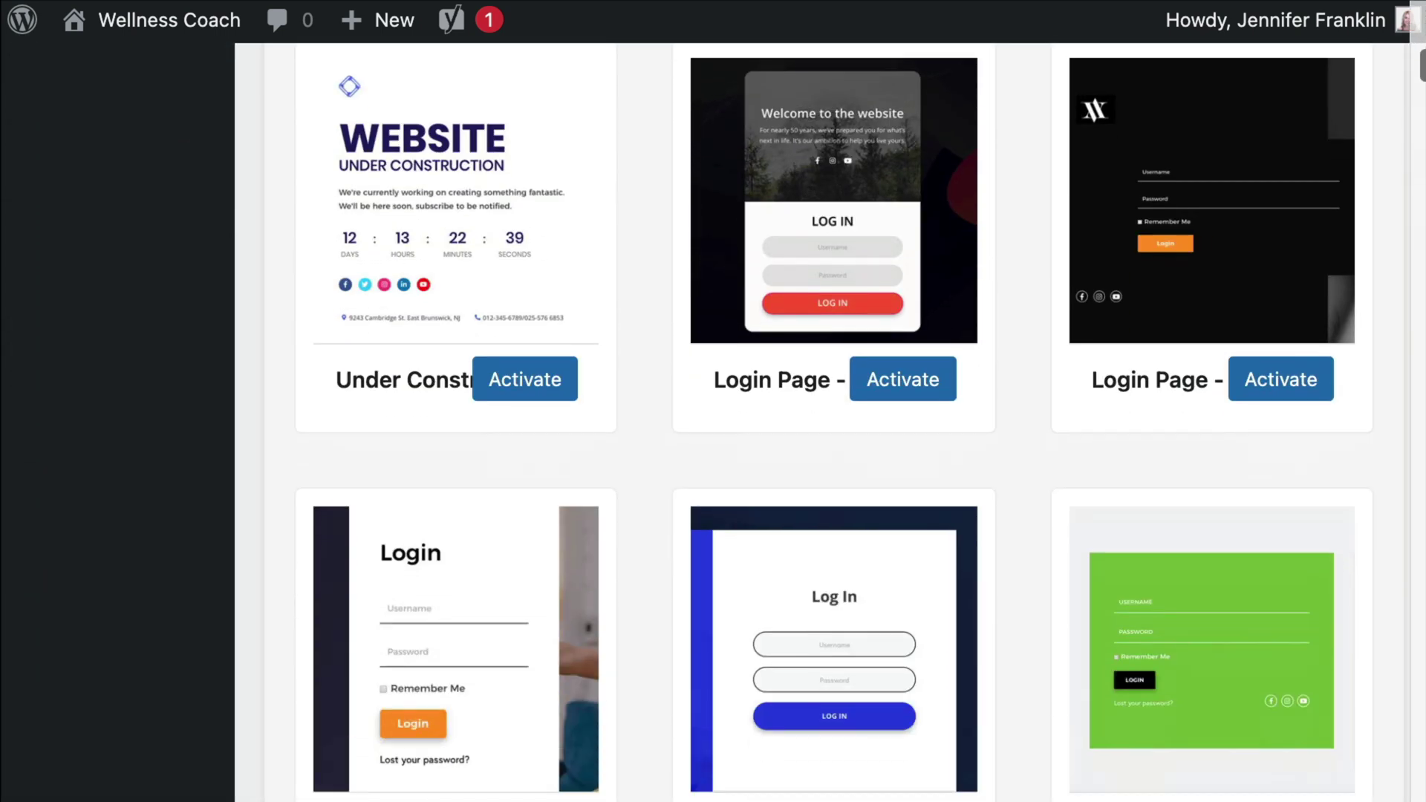
scroll(832, 445, down, 18)
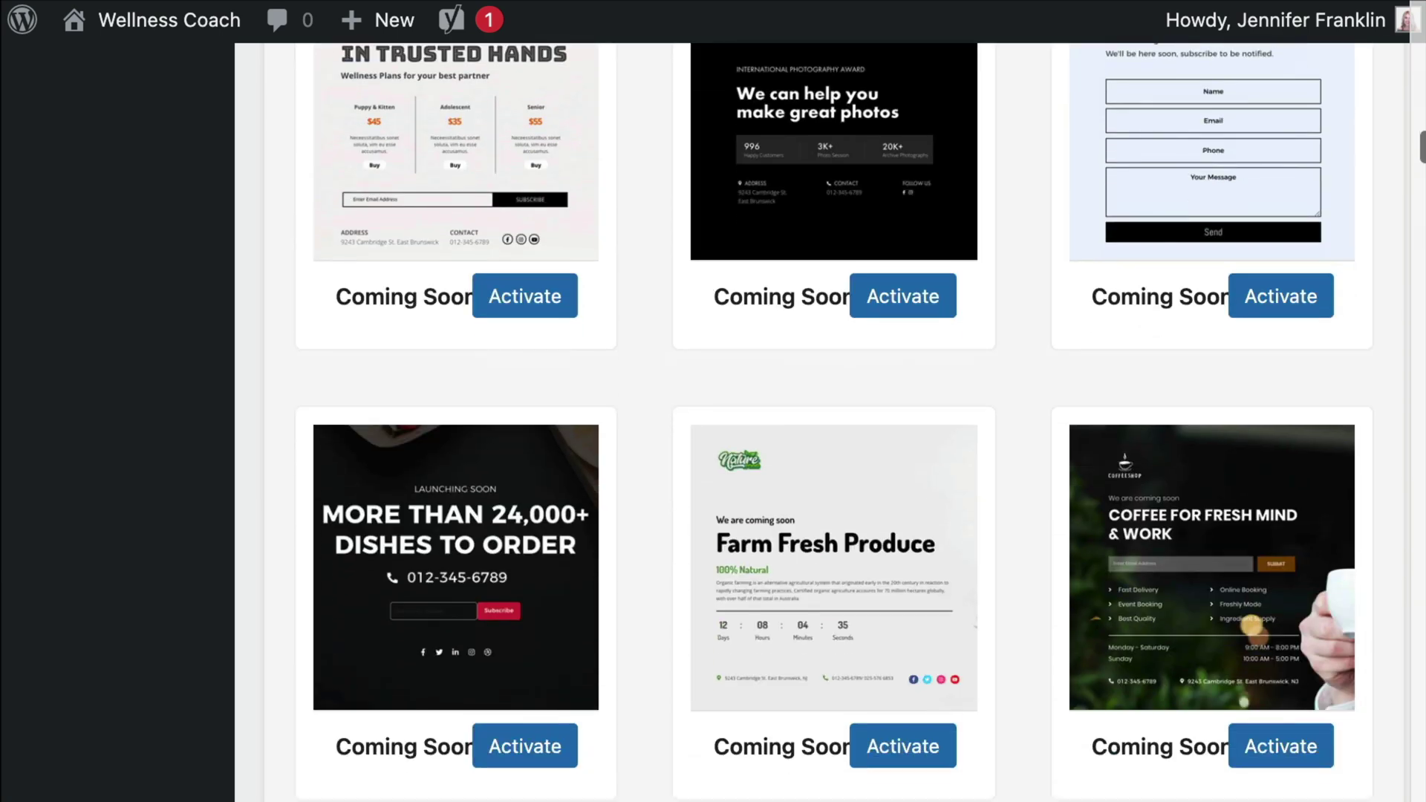
scroll(832, 423, down, 15)
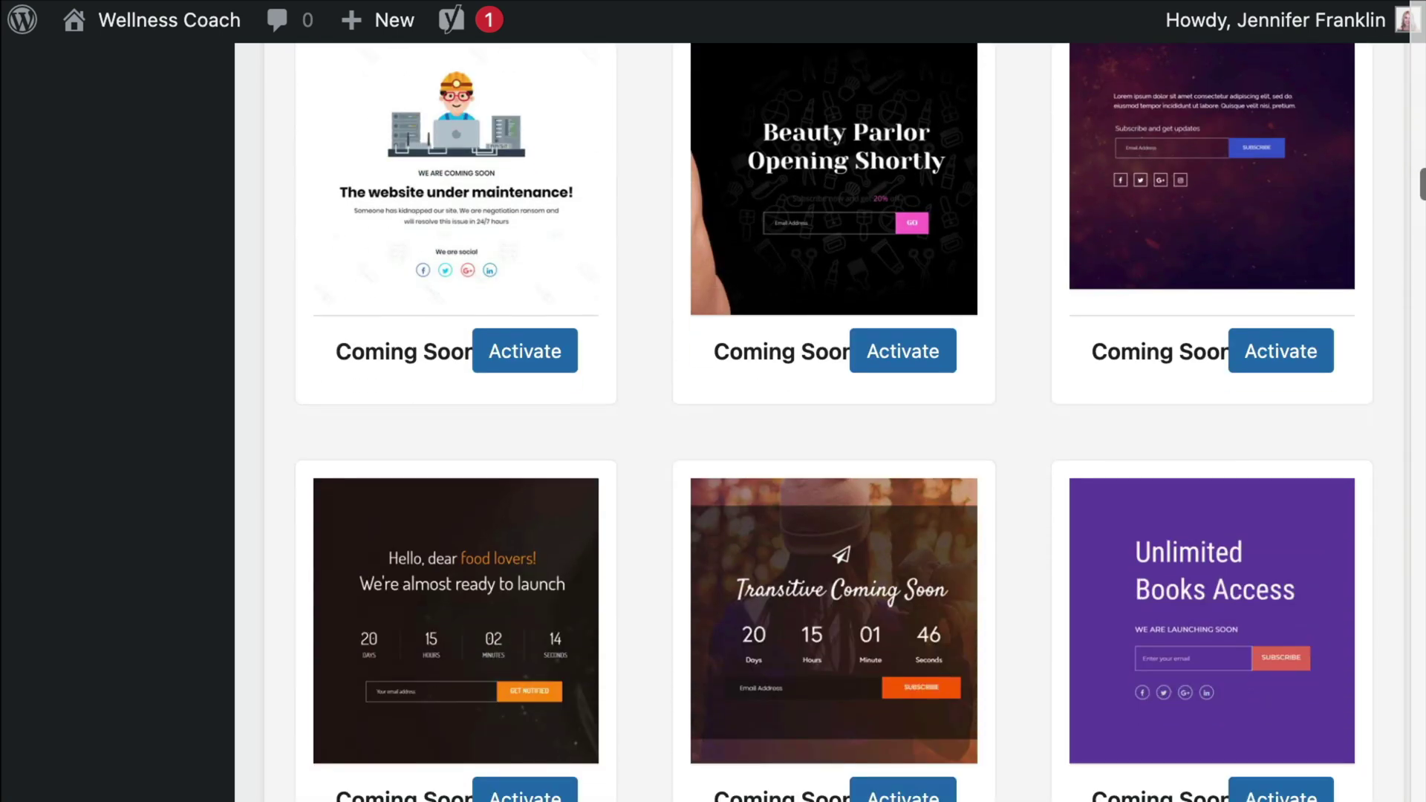
scroll(456, 520, down, 6)
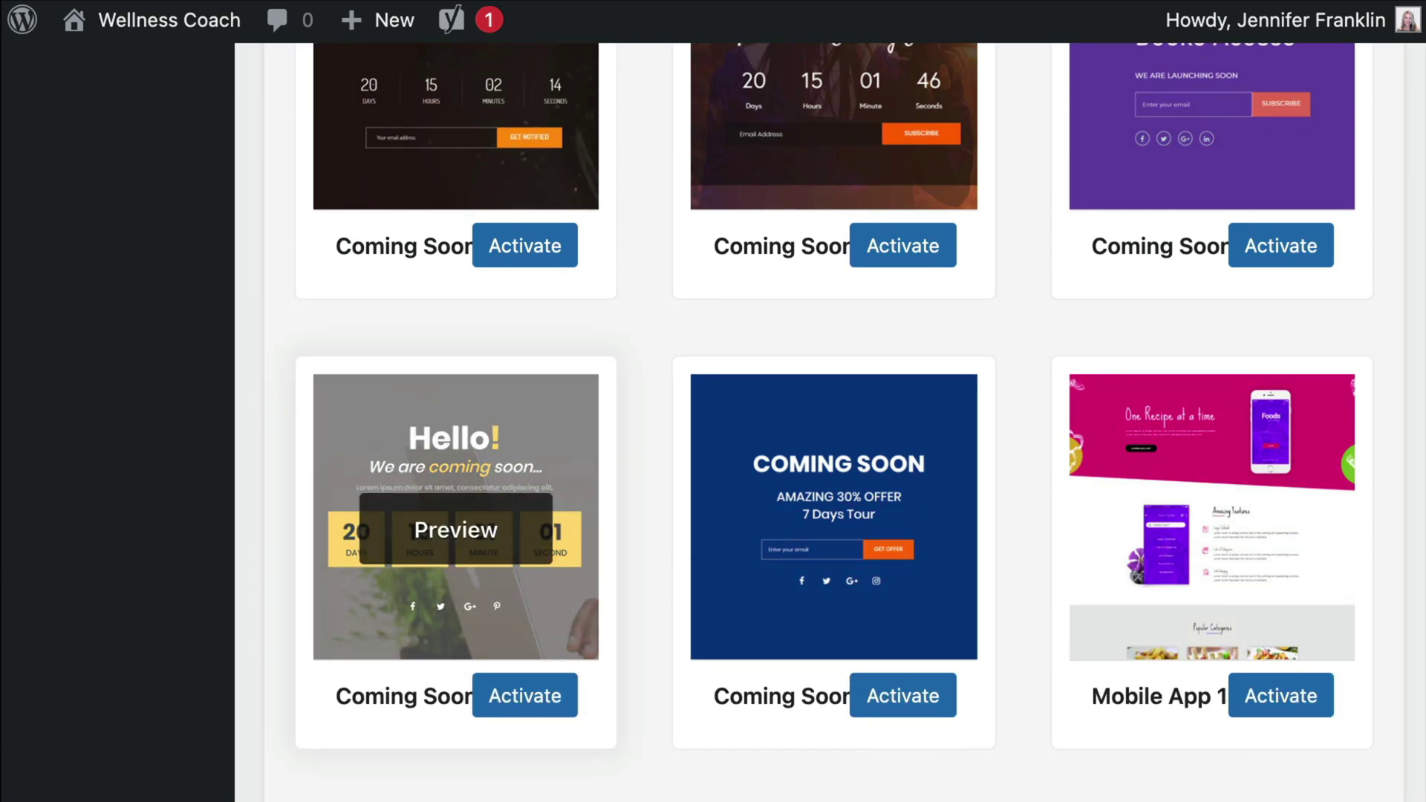
- Preview the 'Hello! We are coming soon' template full size and activate it
click(456, 530)
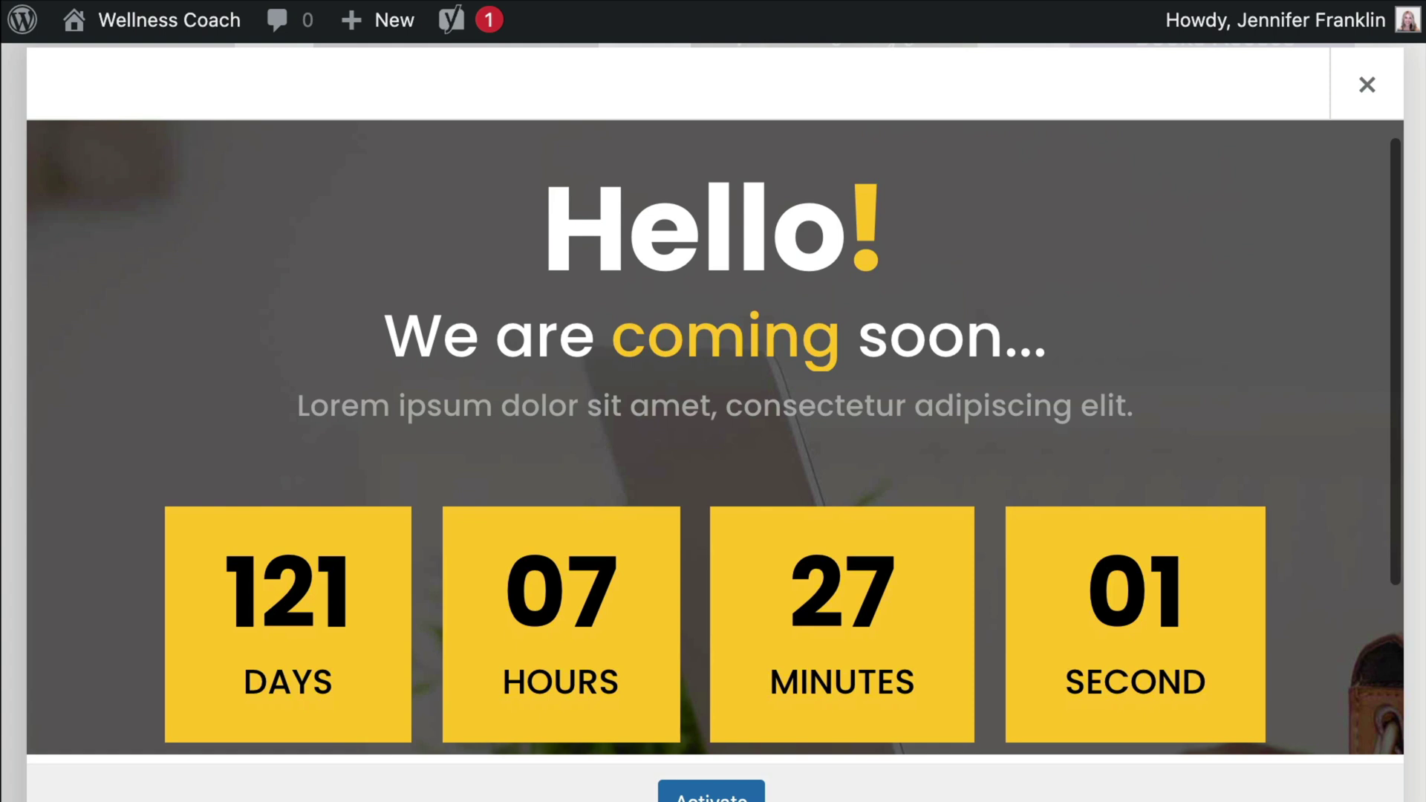
scroll(715, 444, down, 4)
scroll(715, 438, up, 3)
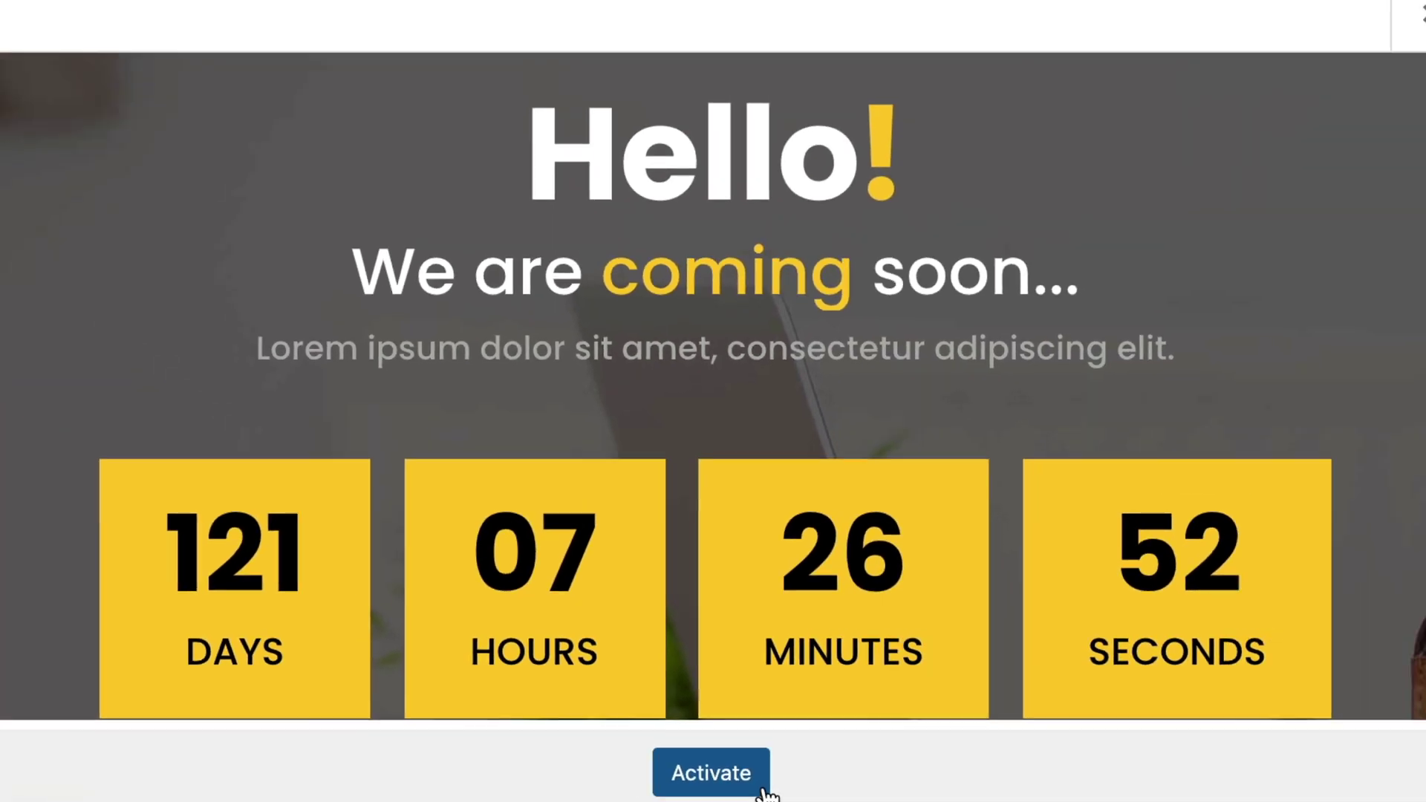
click(780, 786)
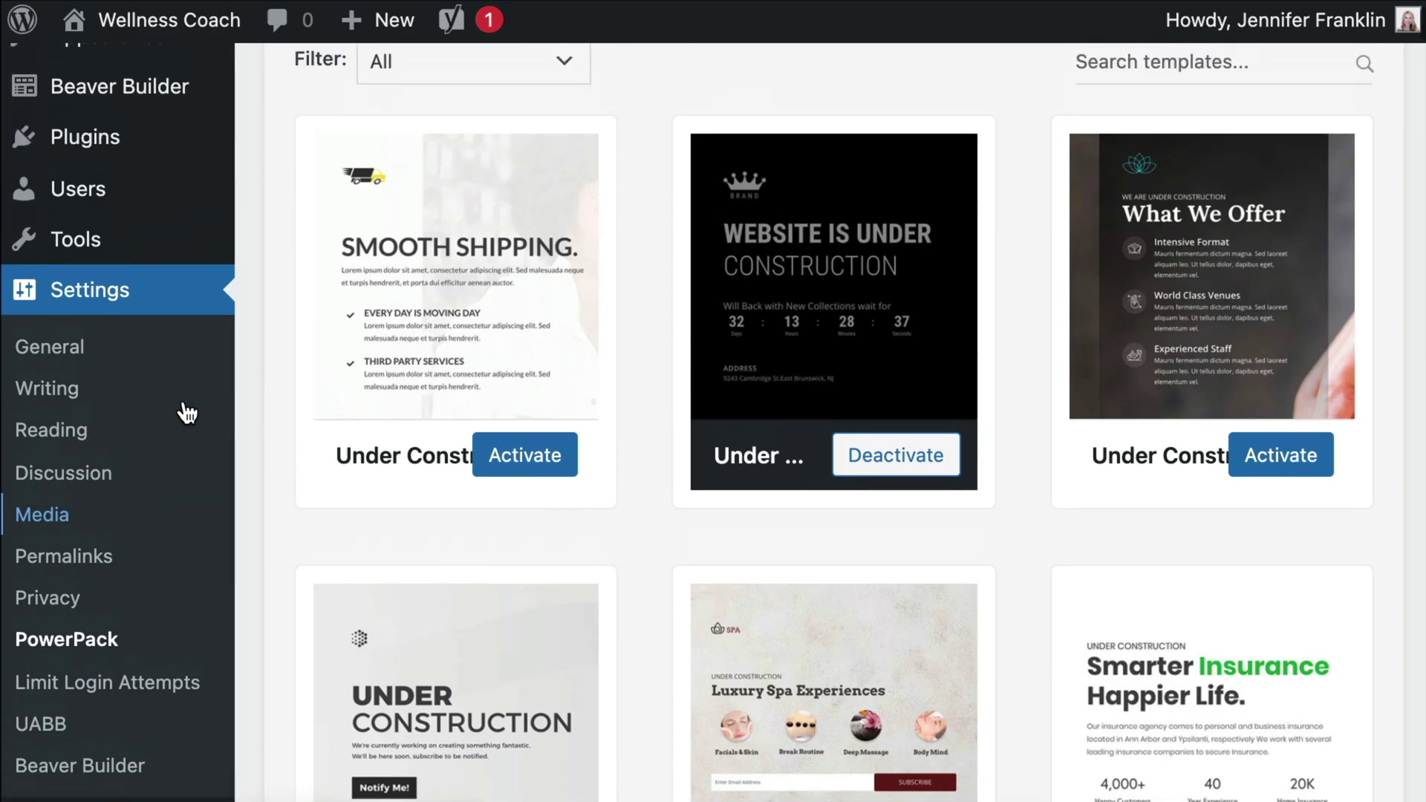
scroll(181, 408, up, 5)
mouse_move(153, 230)
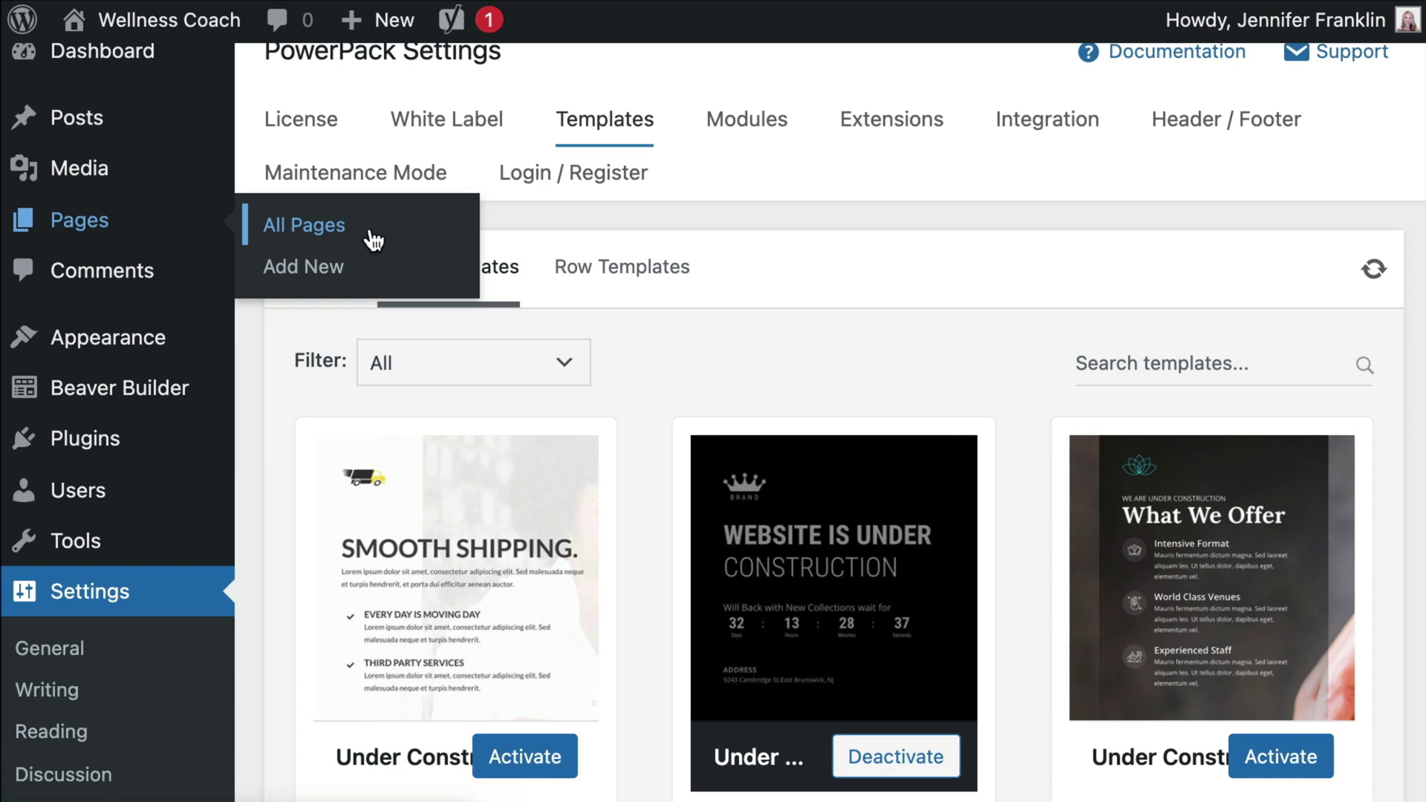
- Find the Coming Soon page under All Pages and open it in Beaver Builder
click(304, 225)
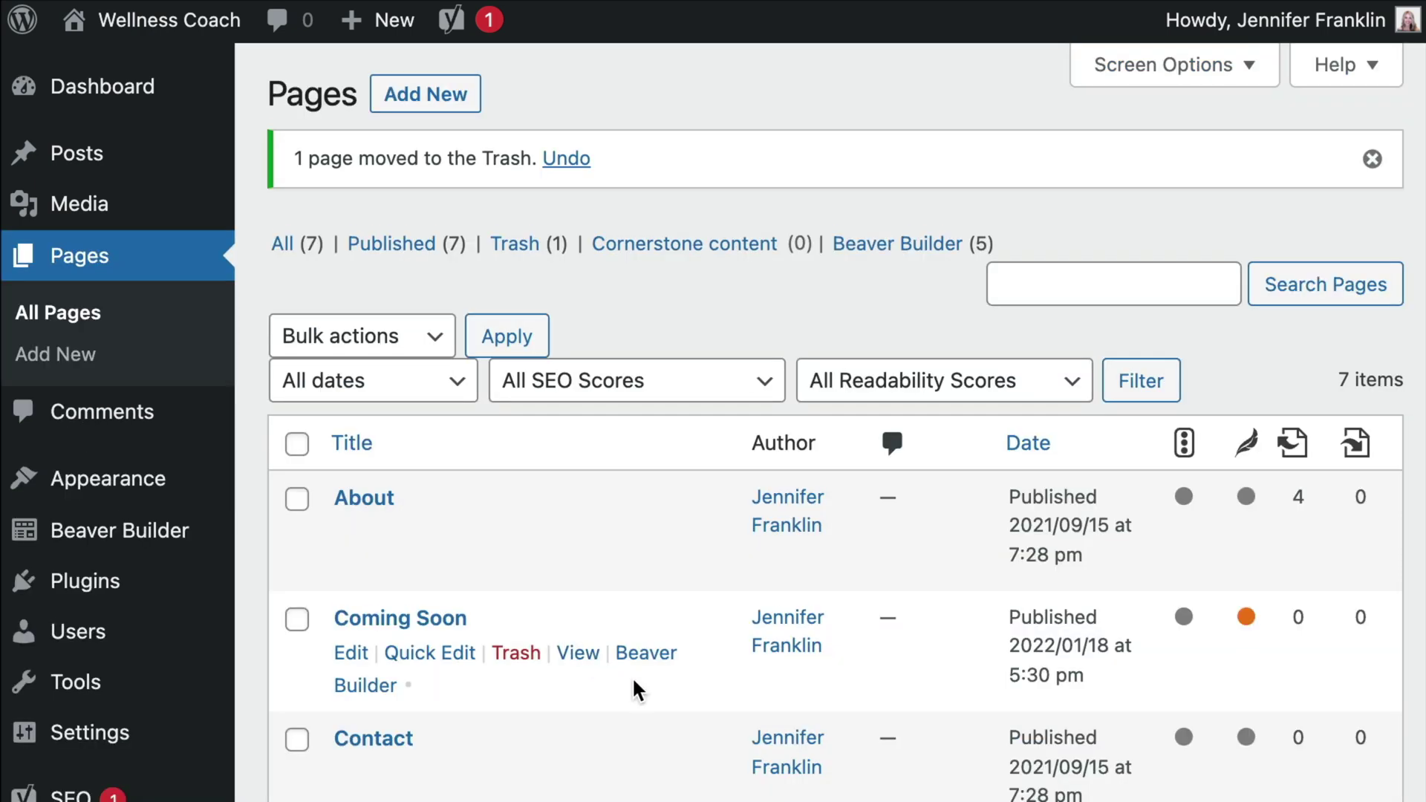
scroll(631, 676, down, 2)
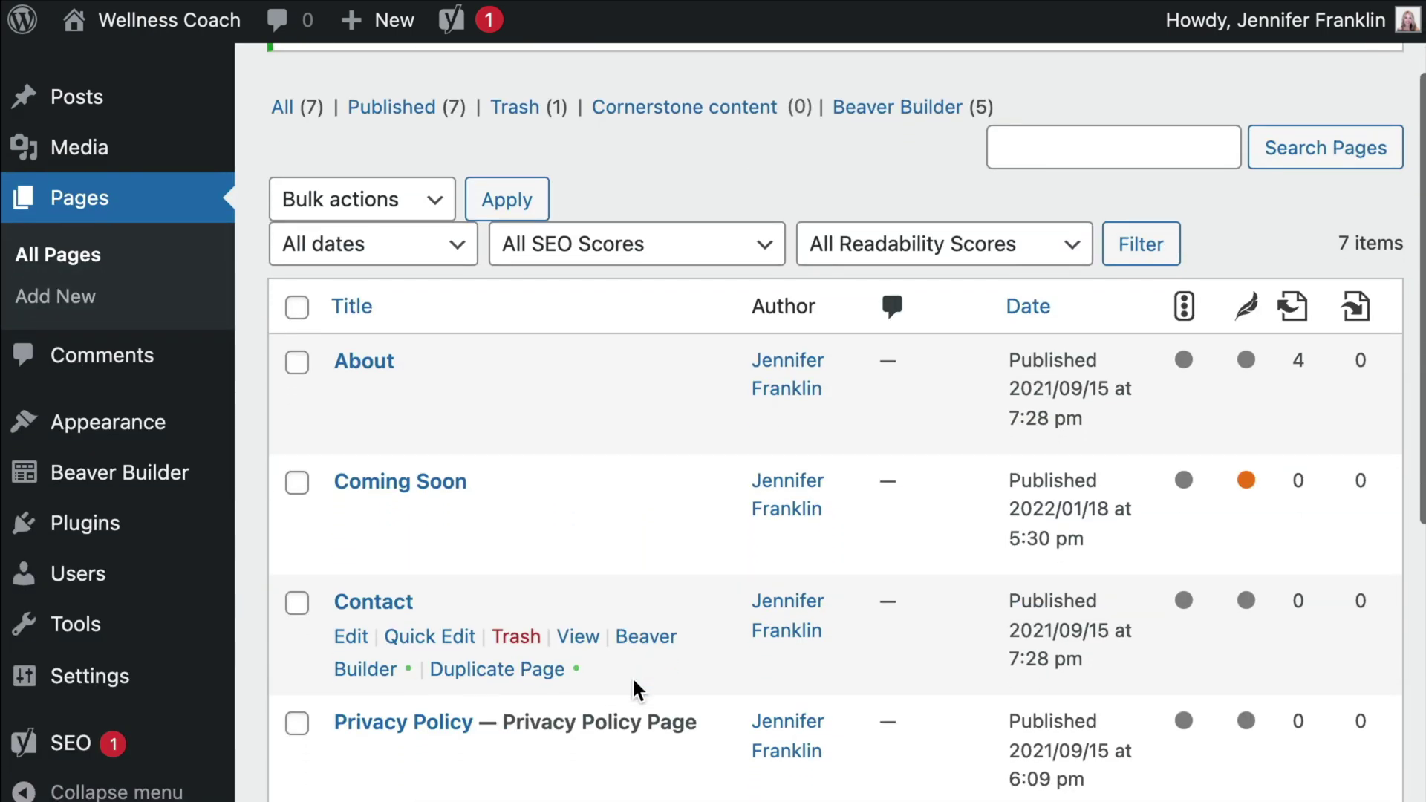
scroll(637, 689, down, 1)
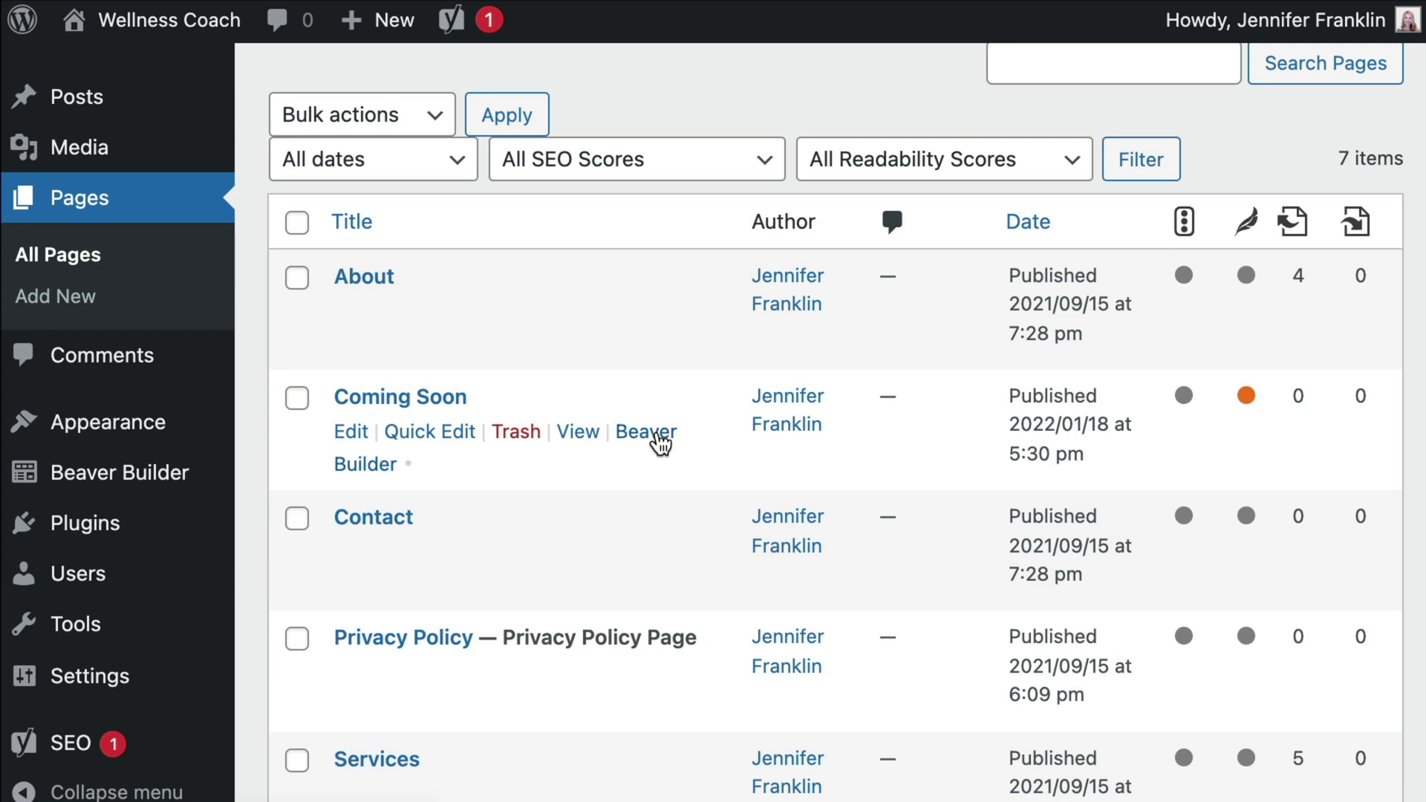
click(659, 443)
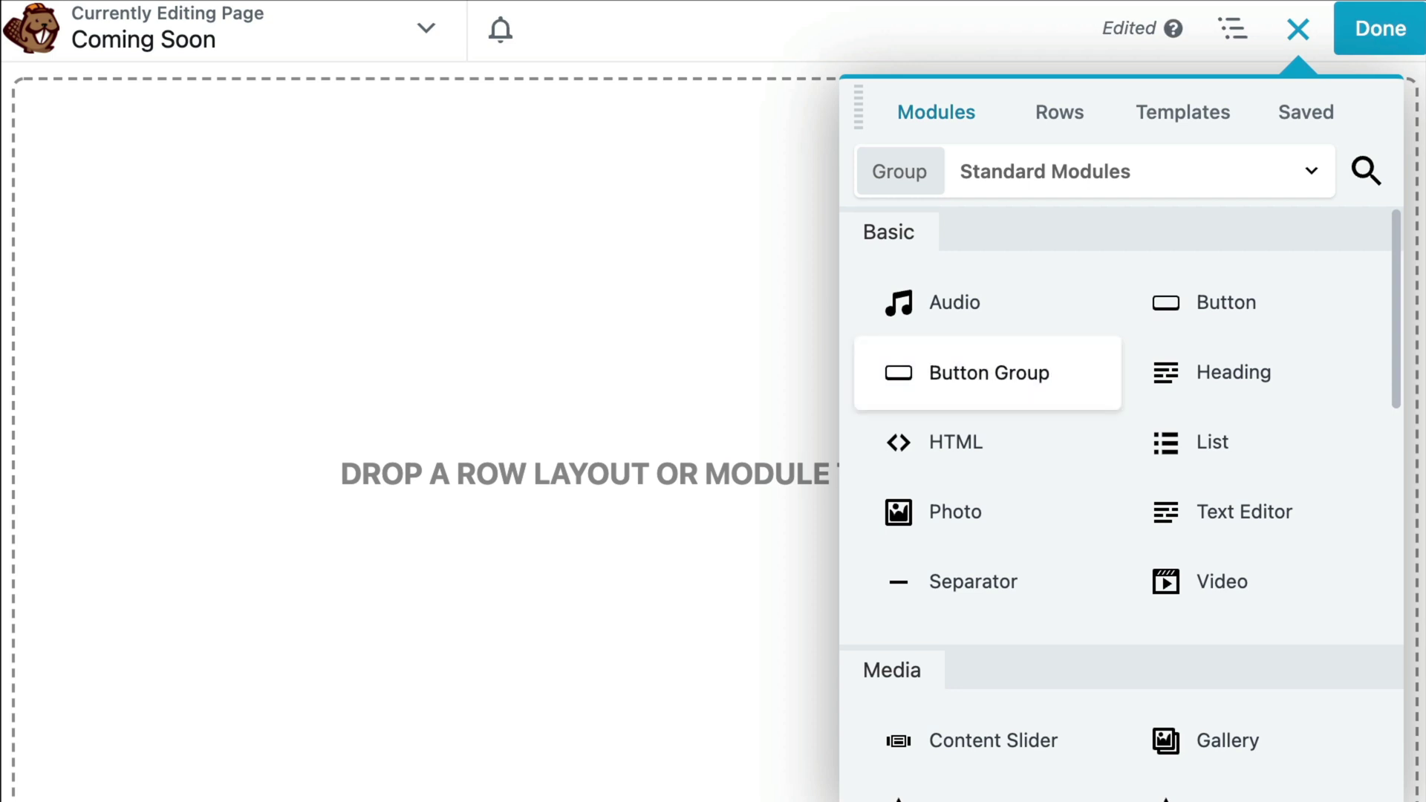
- Apply the 'Coming Soon – 4' layout from the PowerPack Layouts template group
click(1234, 126)
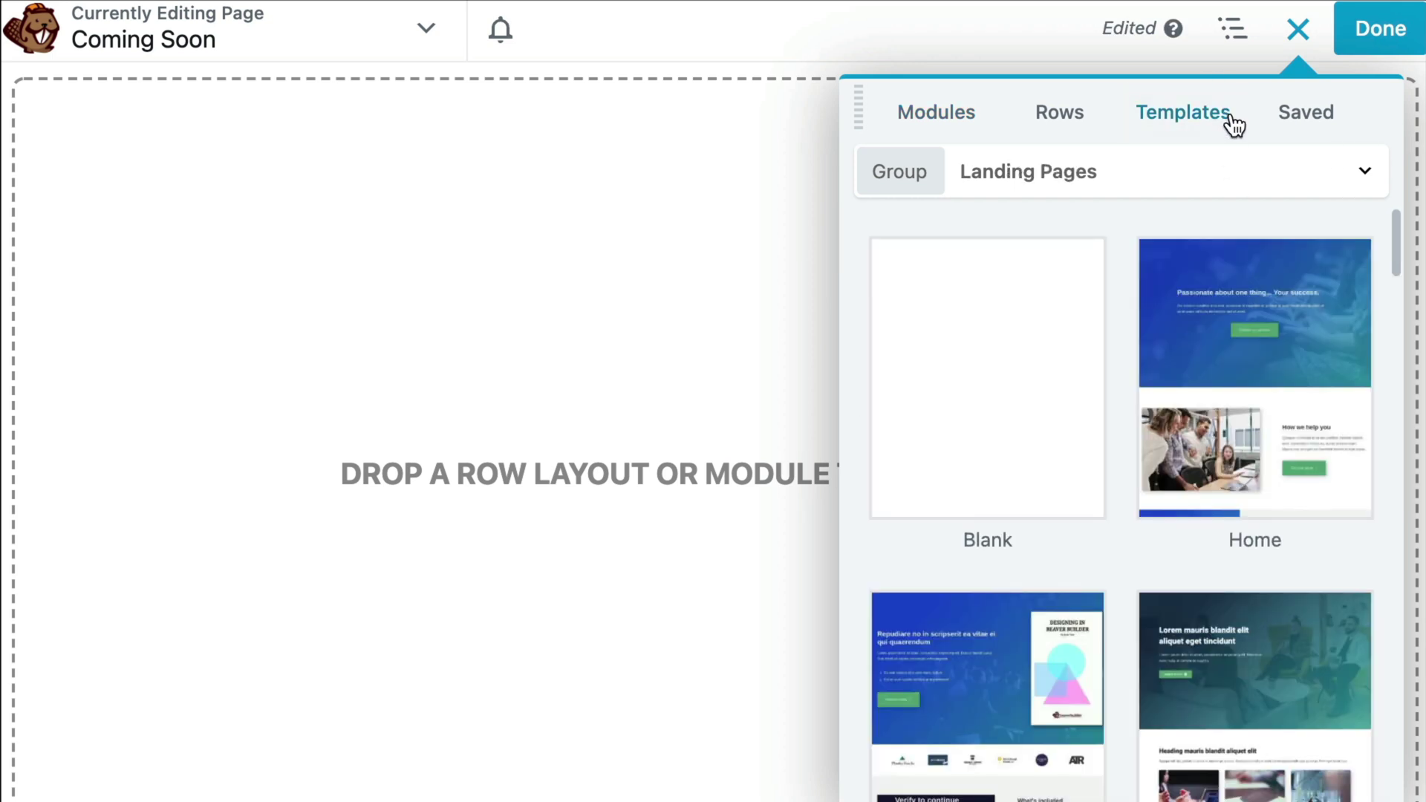
click(1363, 175)
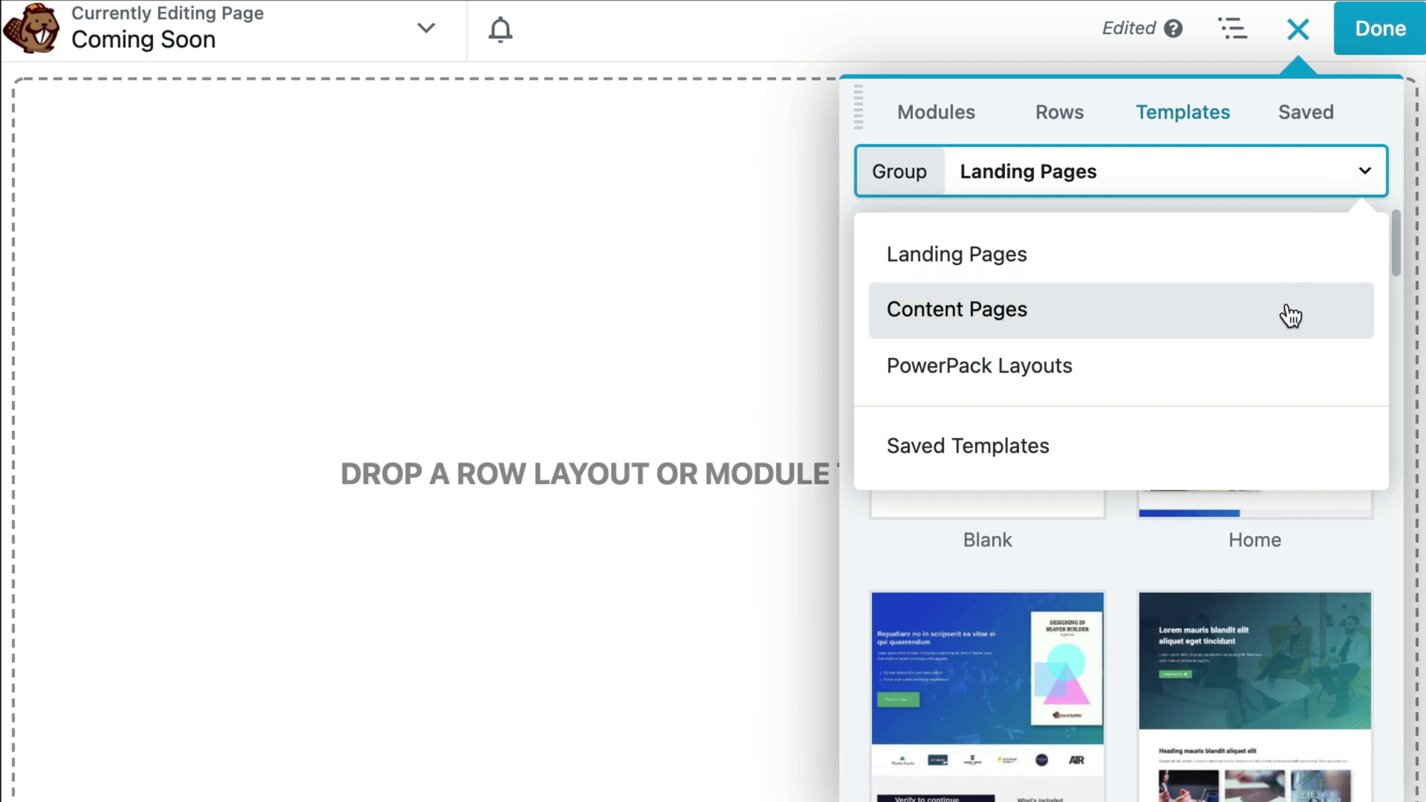
click(1265, 373)
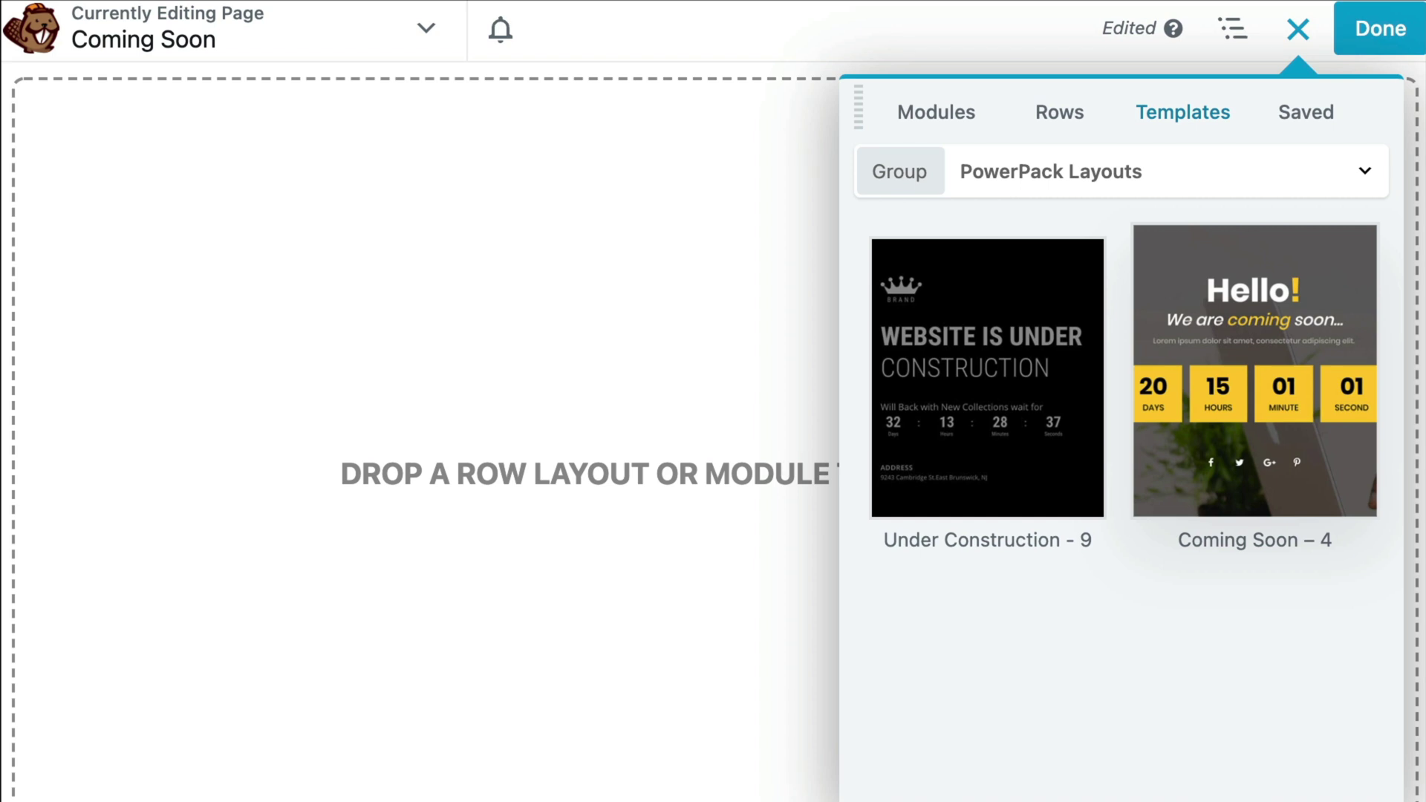
click(1349, 481)
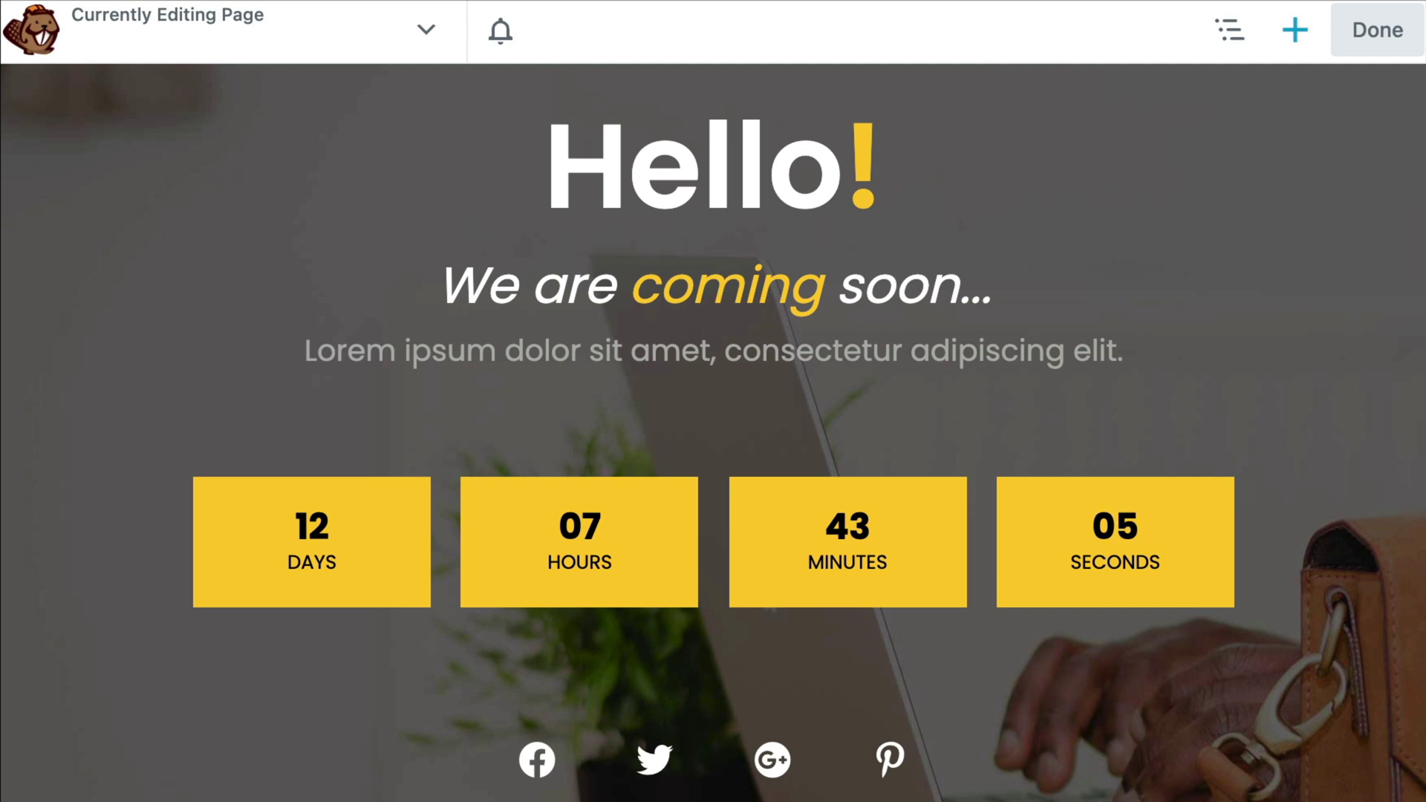
- Replace the Coming Soon page layout with the Blank landing-page template
click(1295, 29)
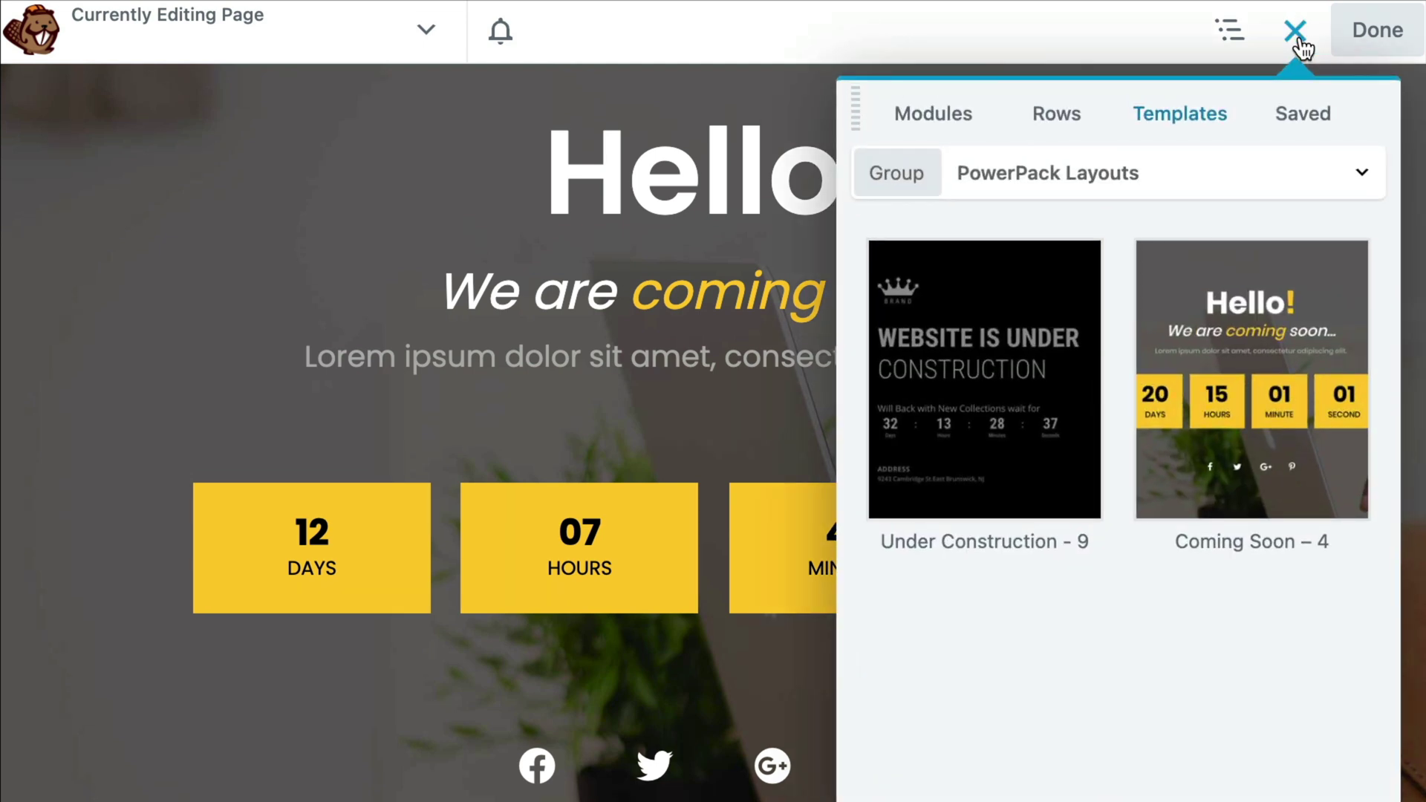
click(1191, 122)
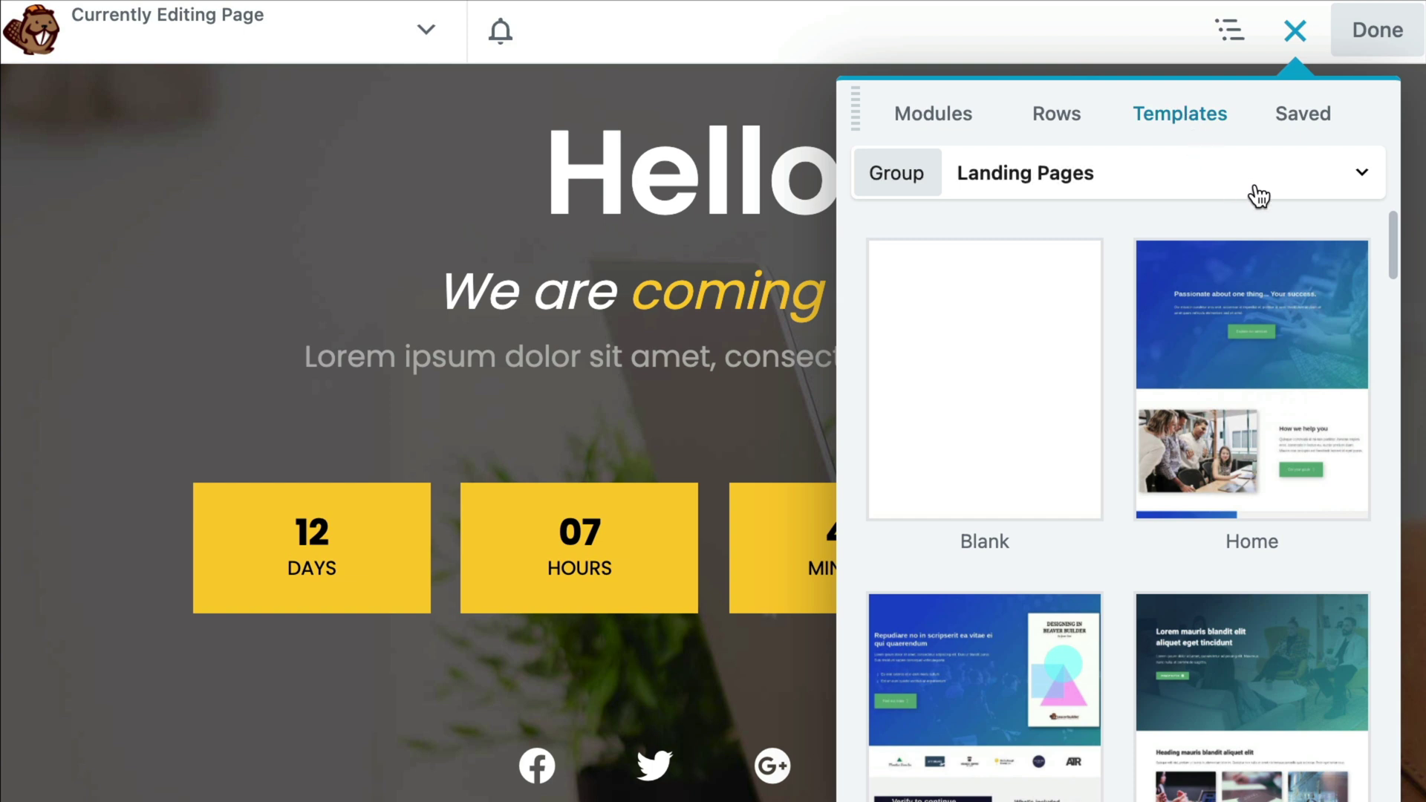
click(1091, 278)
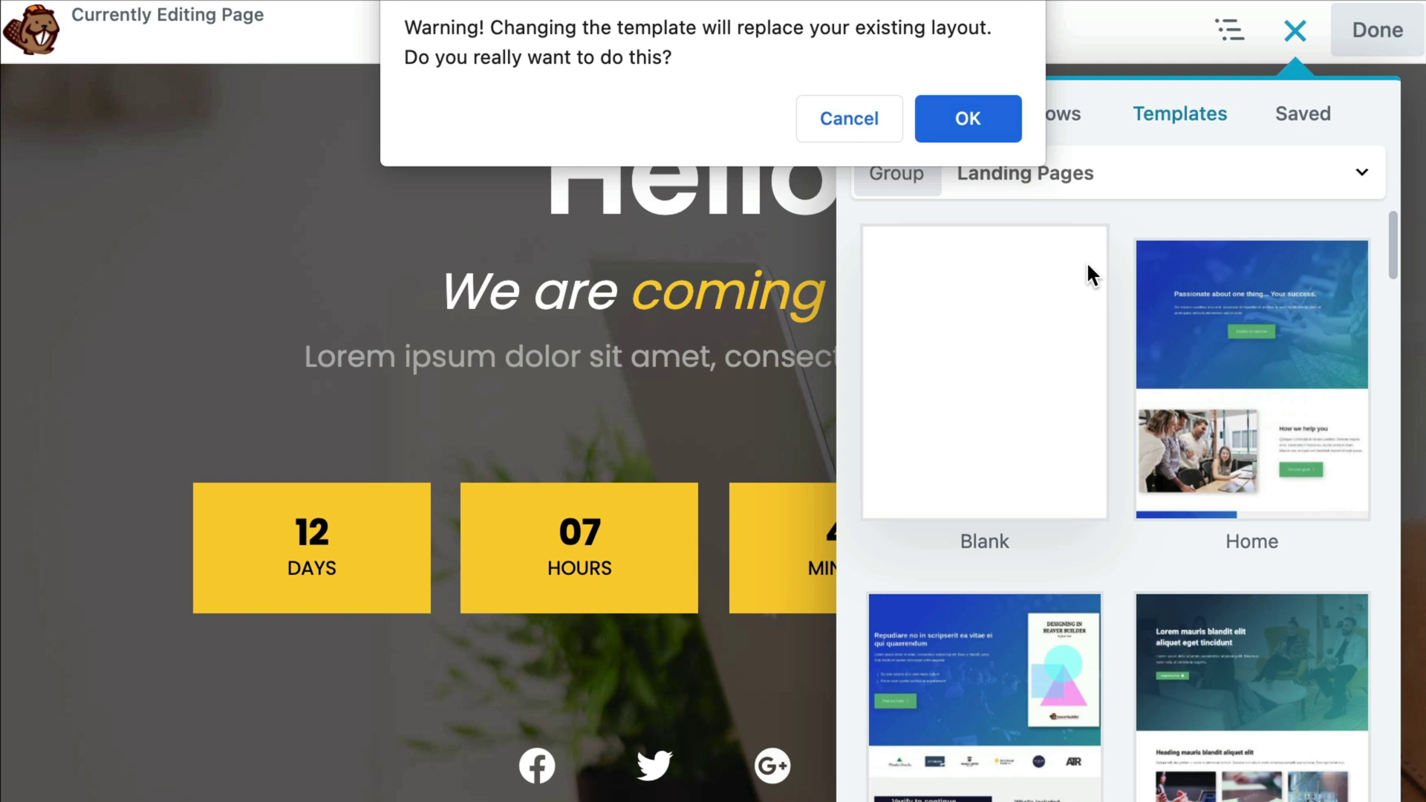
click(1005, 128)
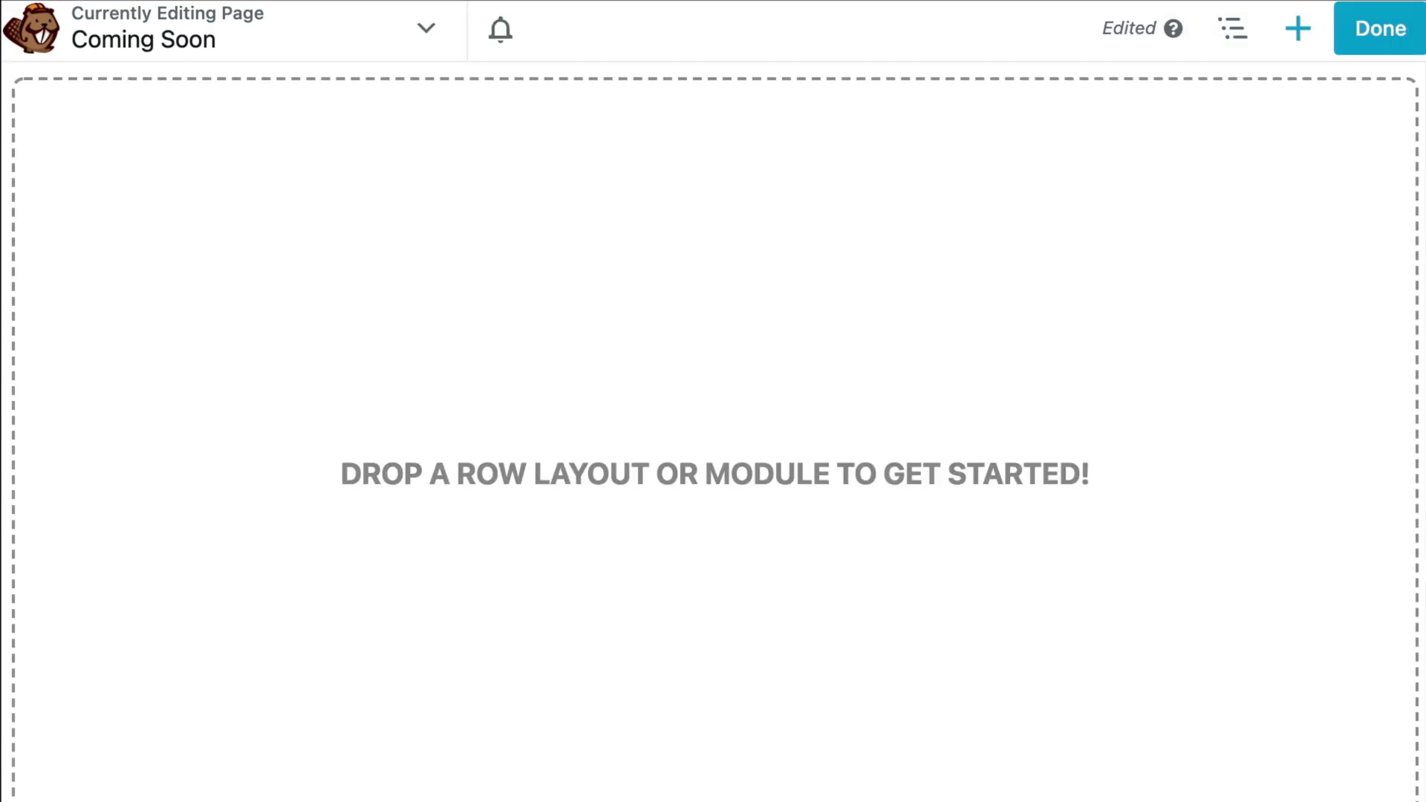
- Reopen the template library filtered to the PowerPack Layouts group
click(1298, 28)
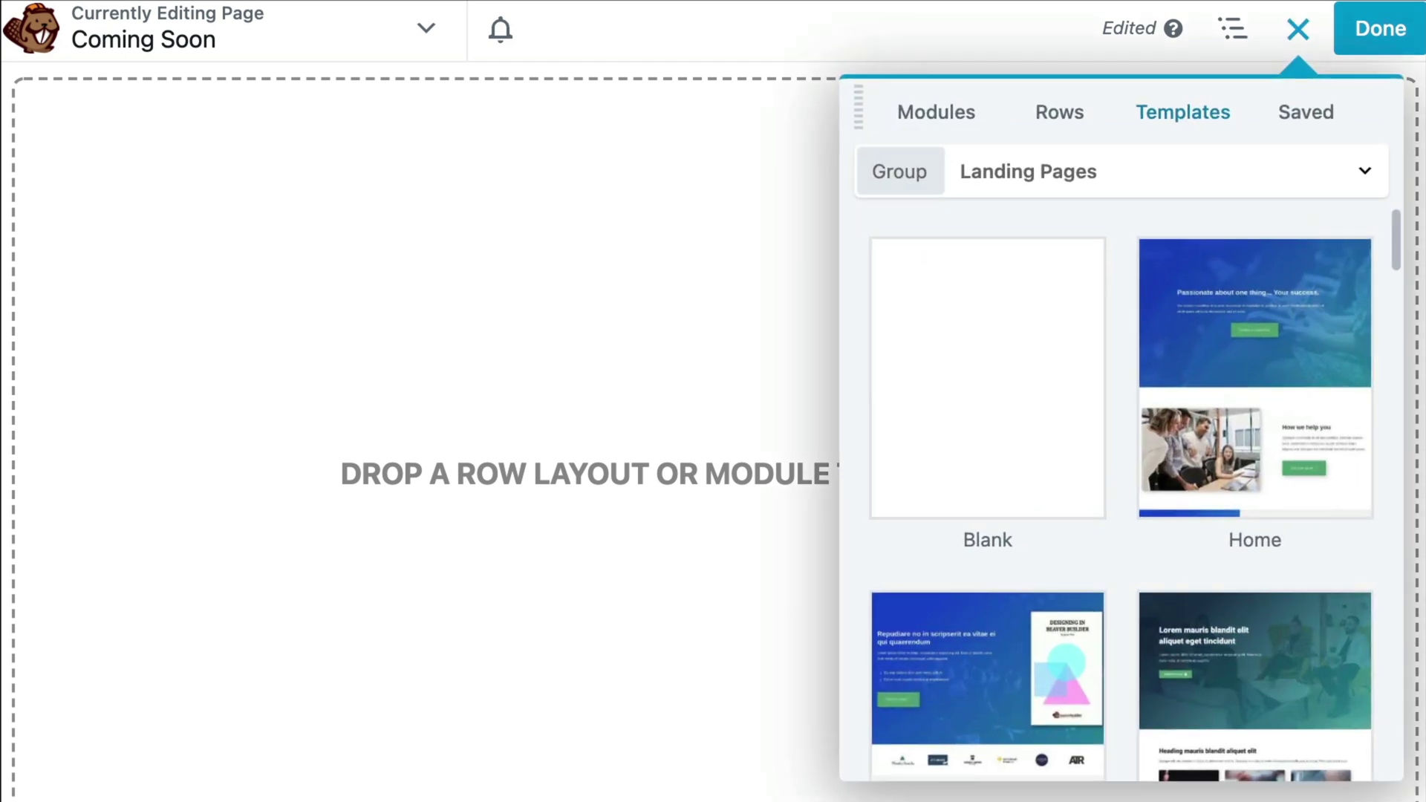
click(1121, 170)
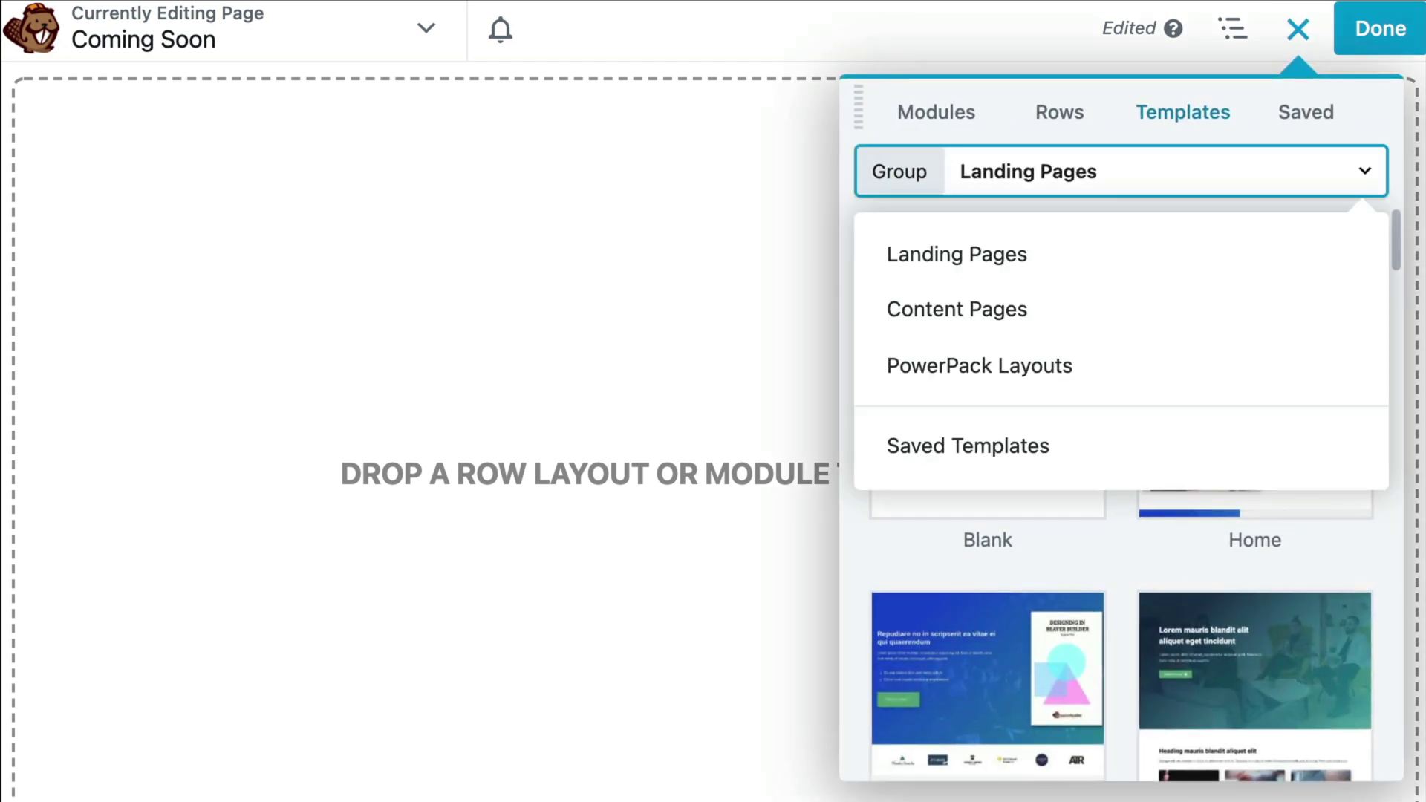
click(980, 366)
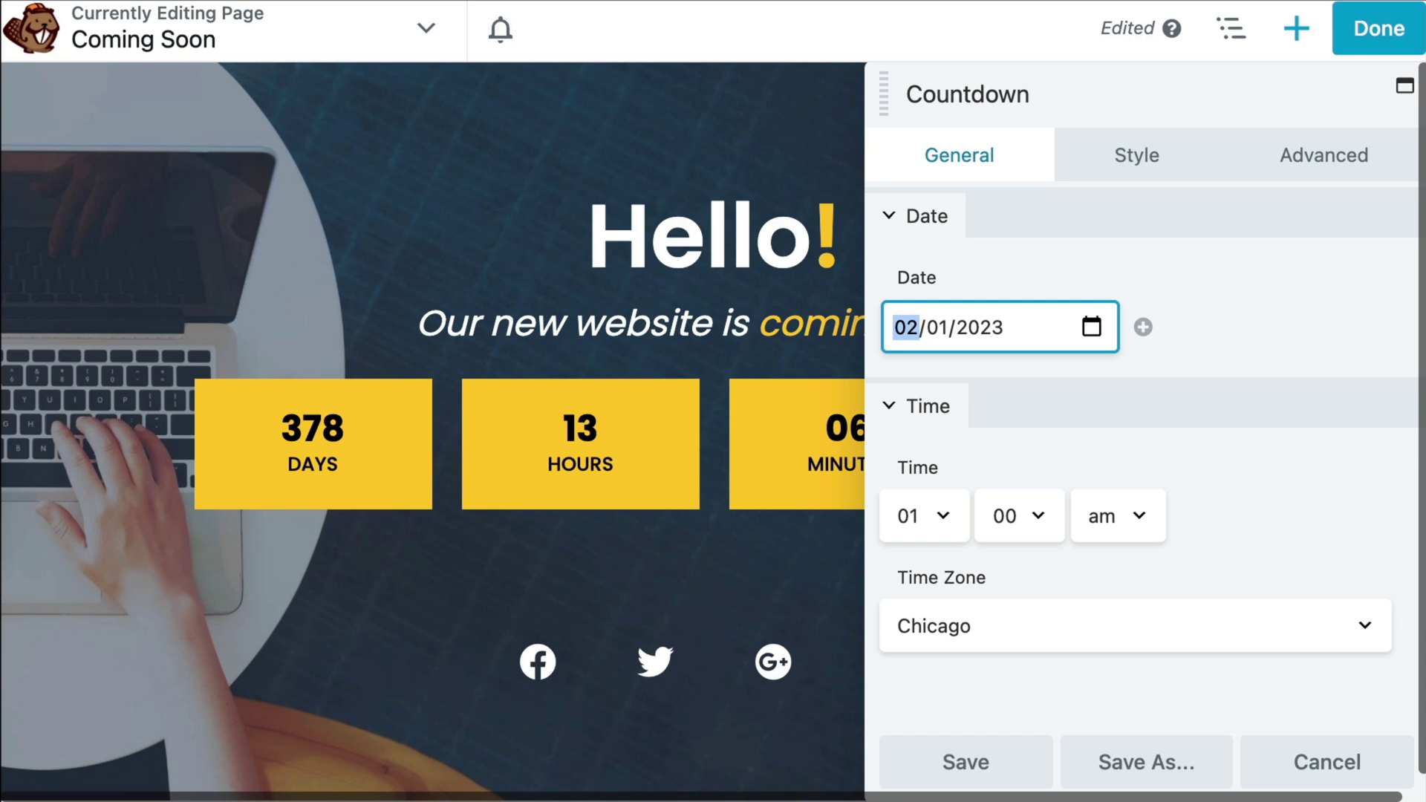
- Enter the 02/01/2023 countdown date, add a YouTube social icon, and publish the page
text(02012)
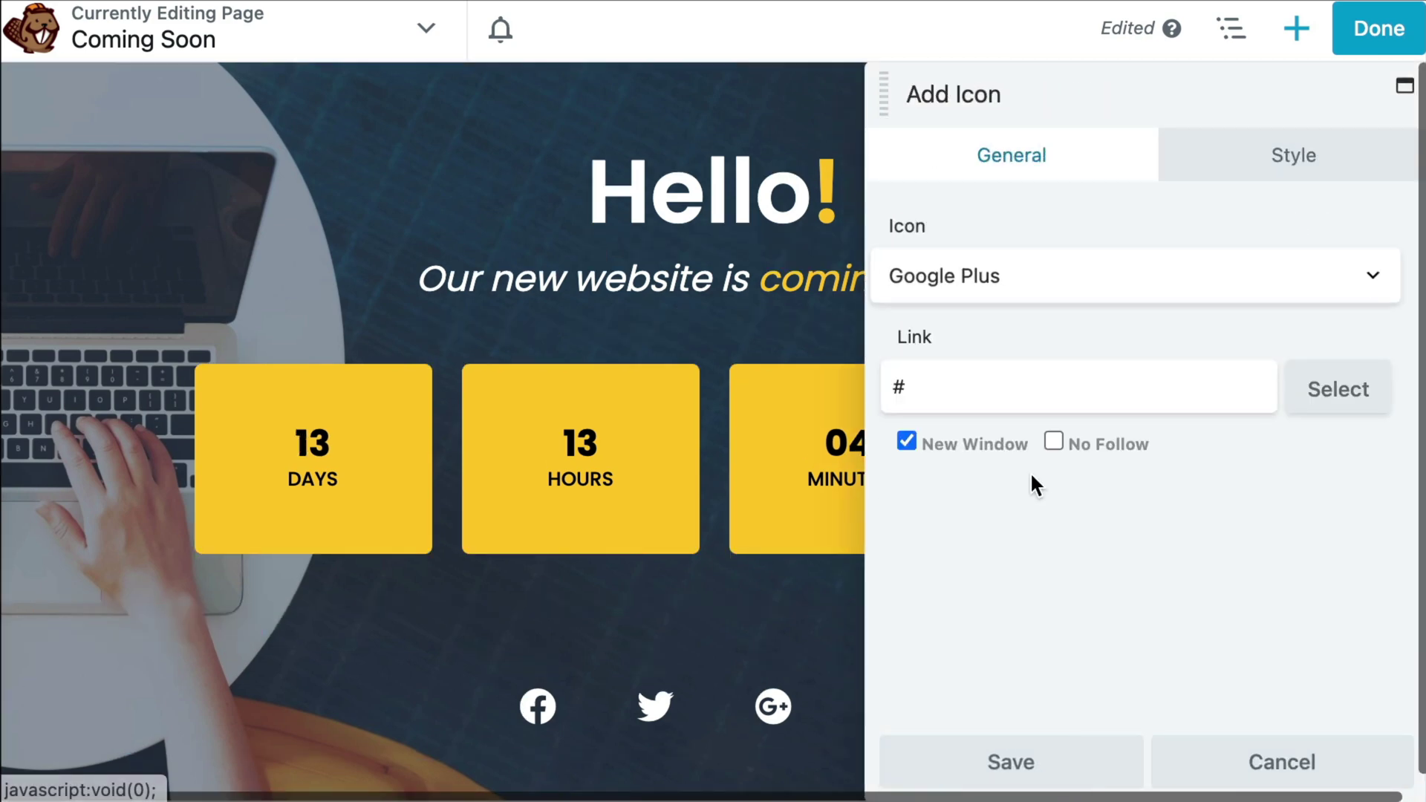
click(1083, 276)
click(1073, 305)
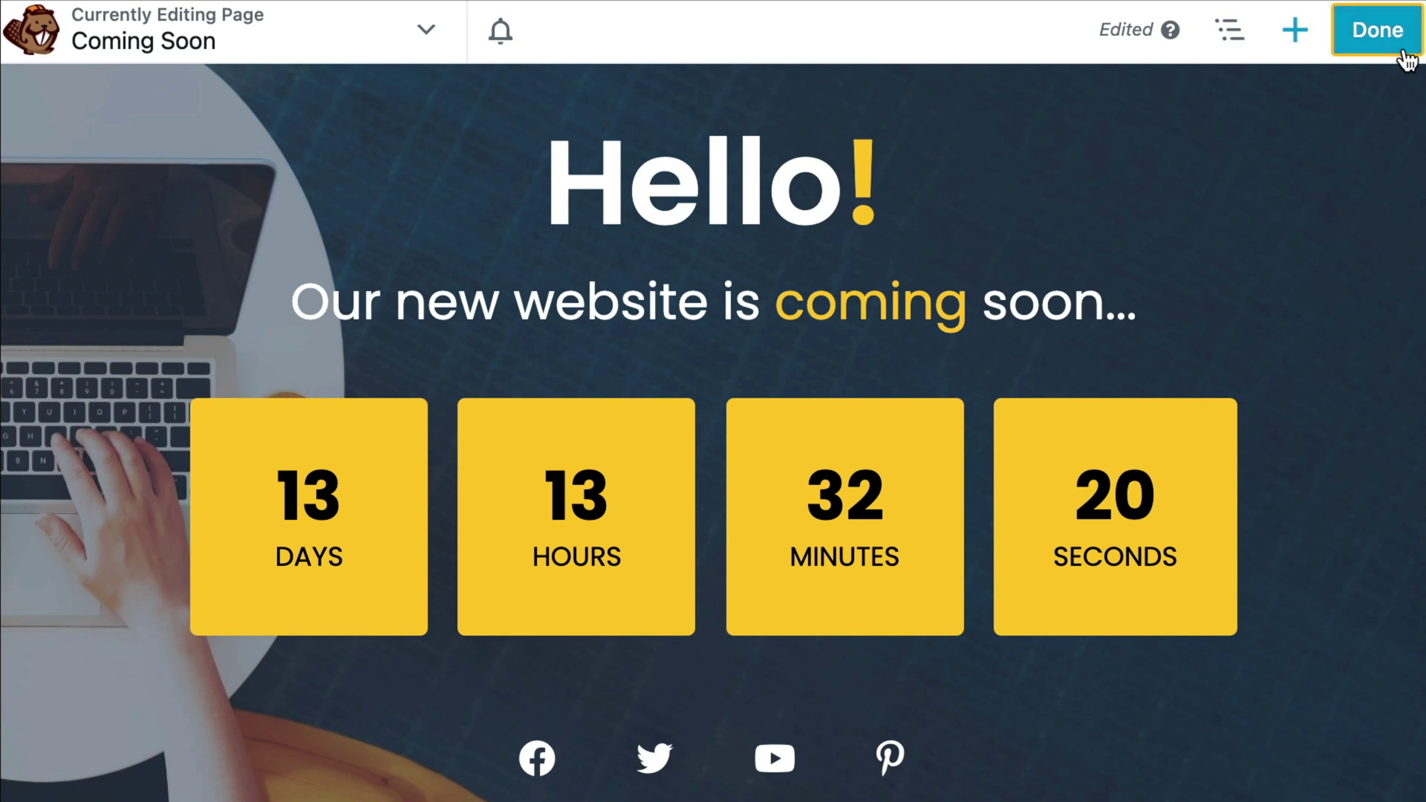
click(1397, 41)
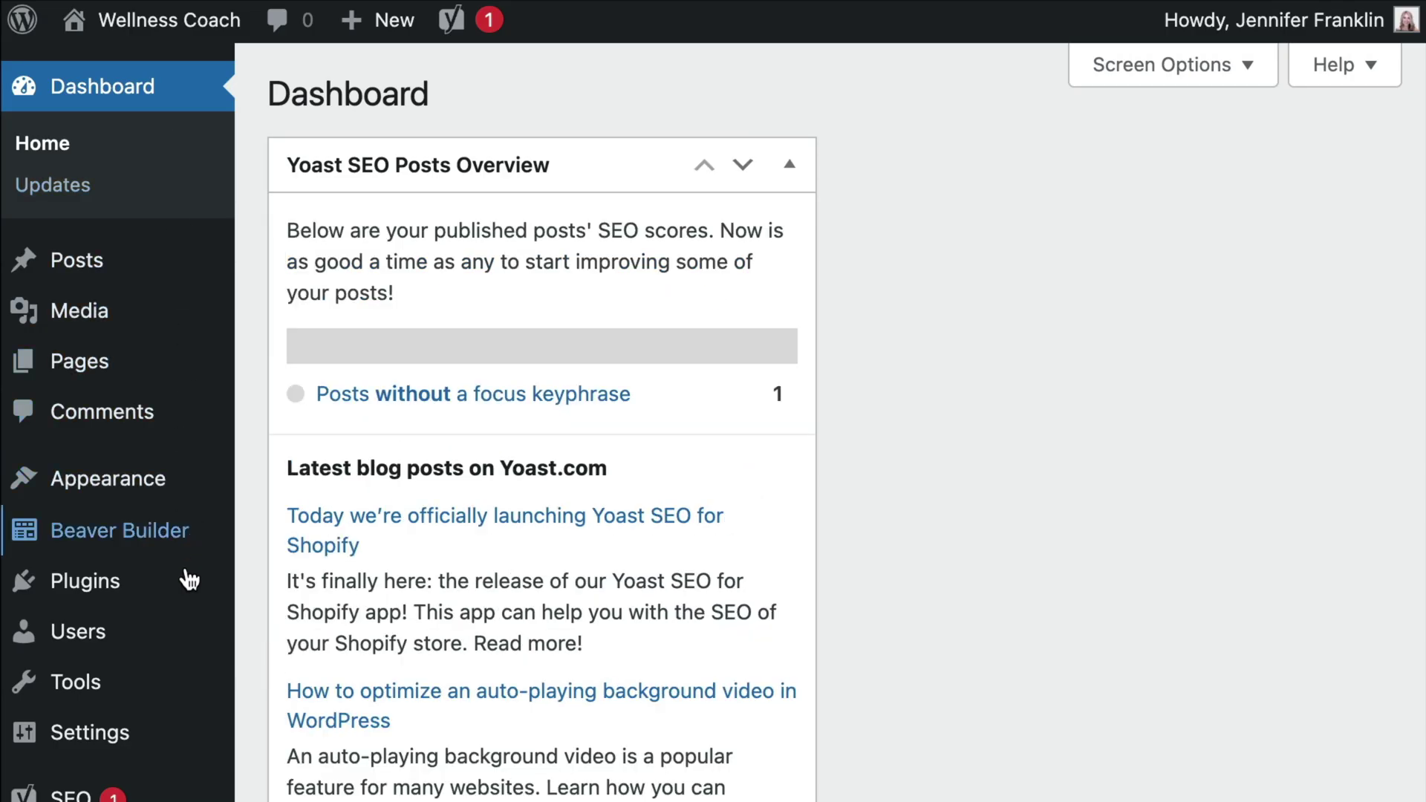
mouse_move(172, 739)
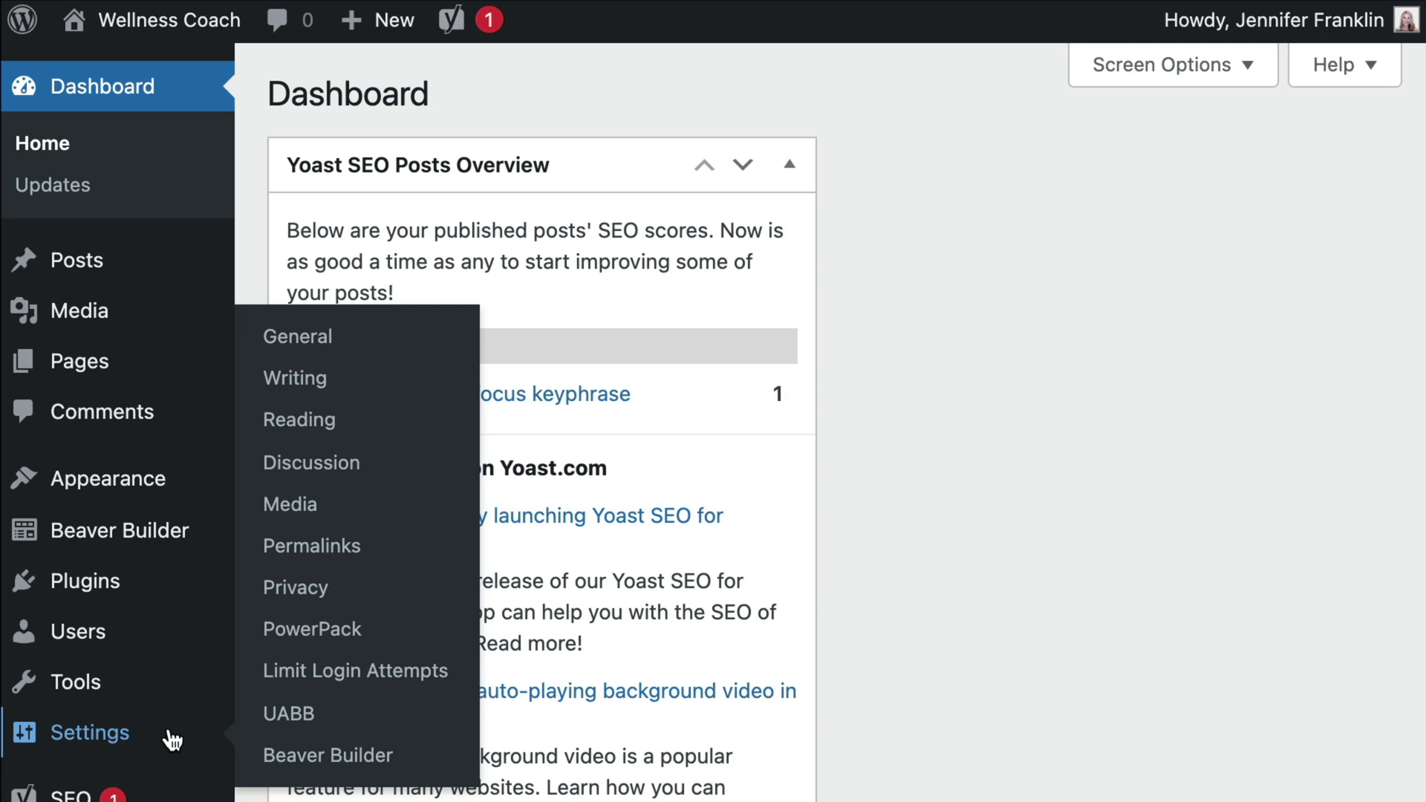
- Set PowerPack Maintenance Mode Enable to Yes and confirm Type is Coming Soon
click(376, 635)
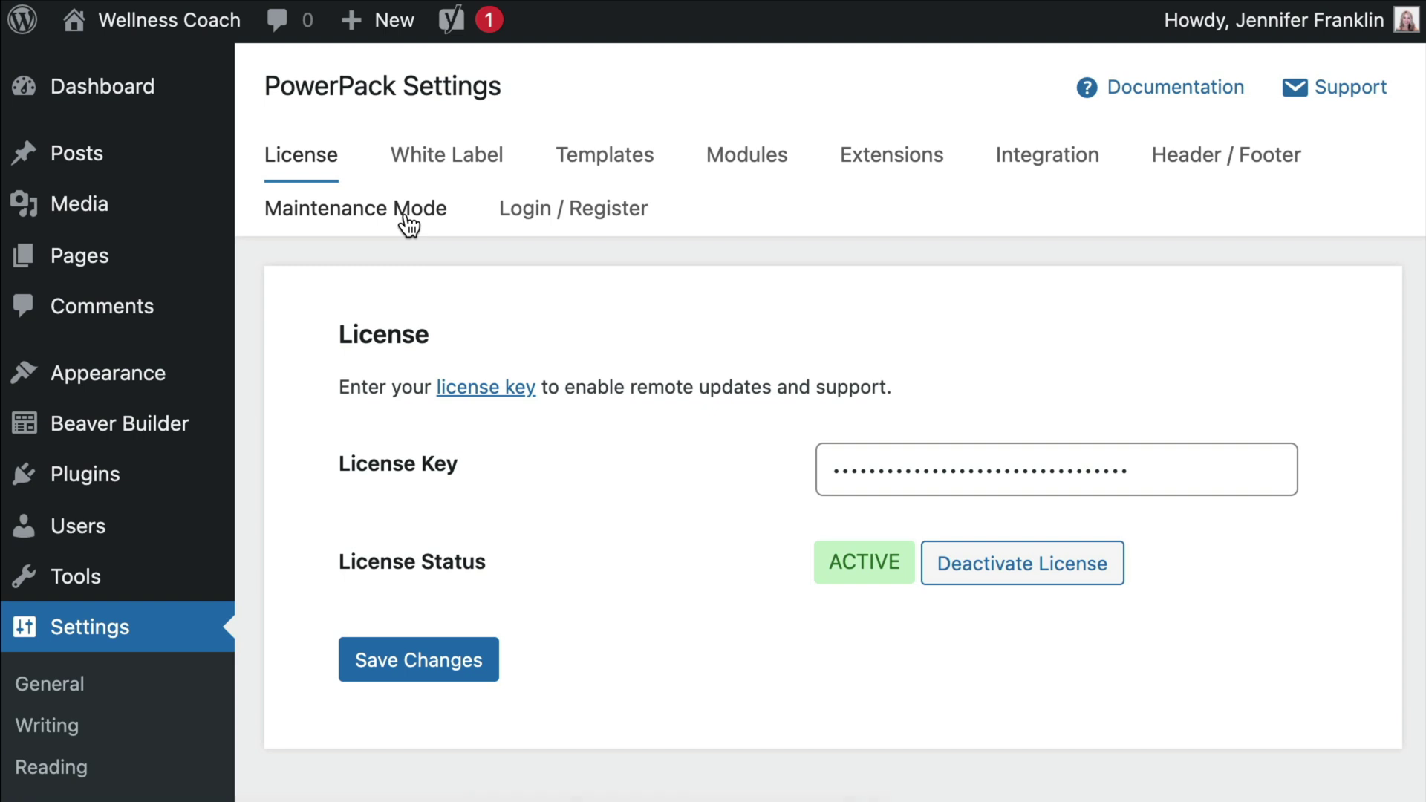
click(408, 222)
click(1093, 435)
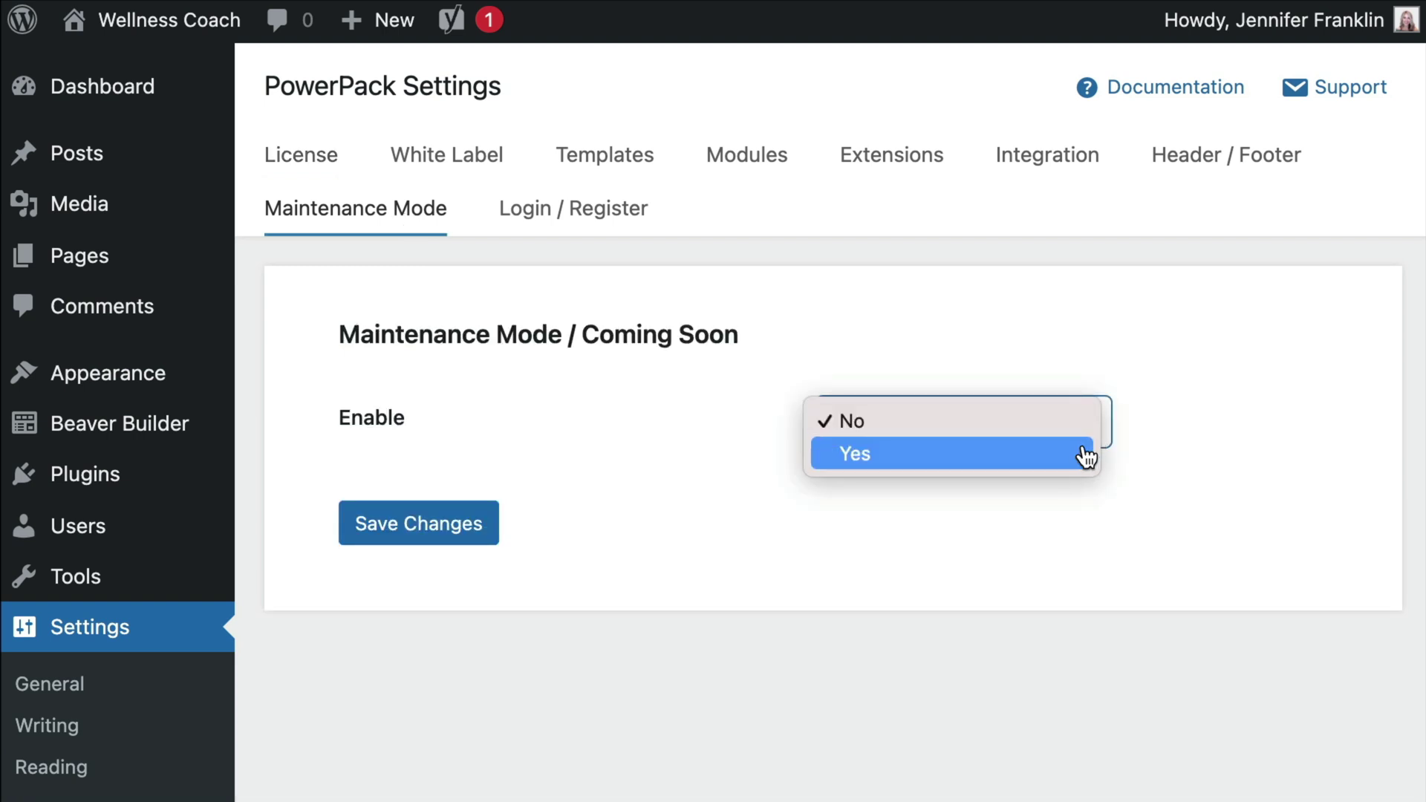
click(1086, 456)
scroll(1082, 455, down, 5)
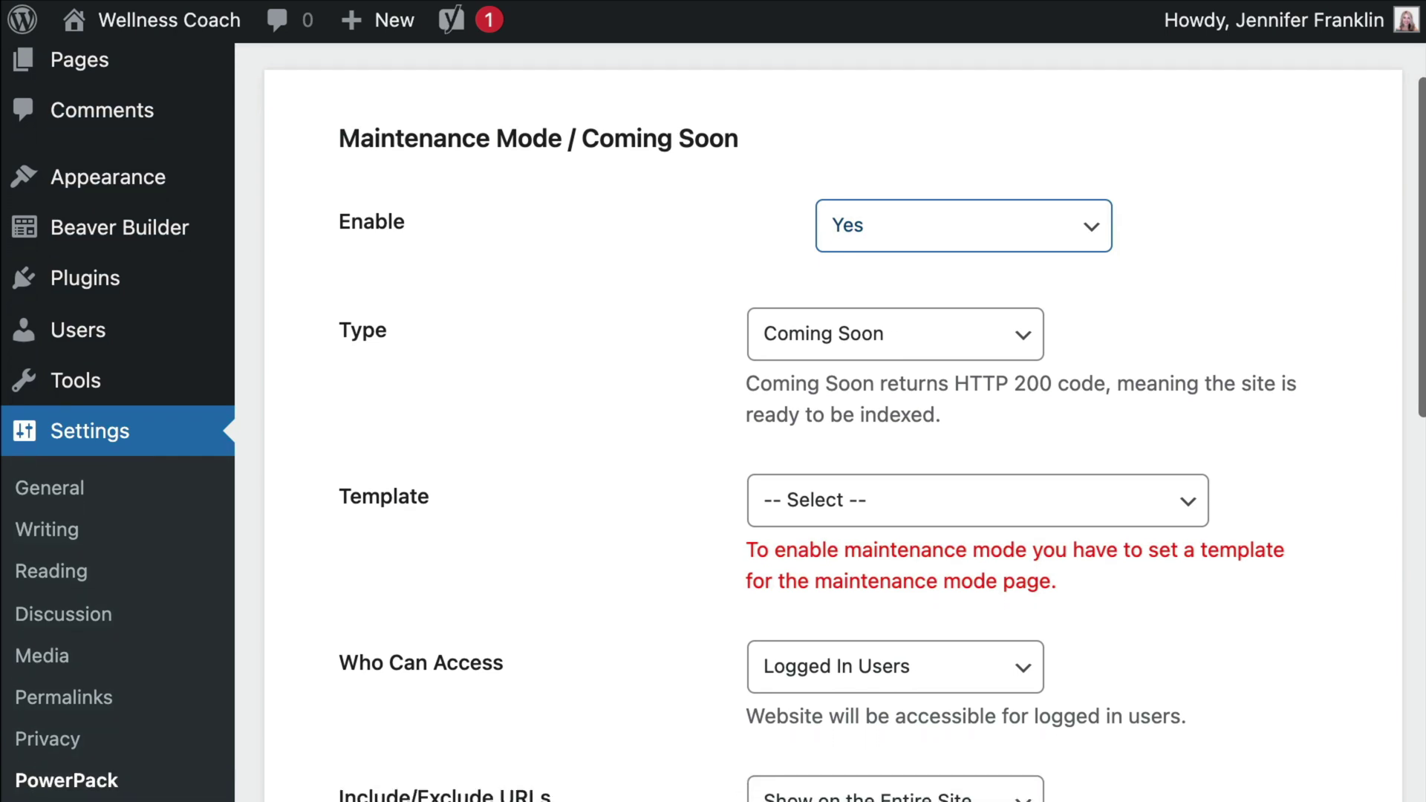
scroll(832, 424, down, 1)
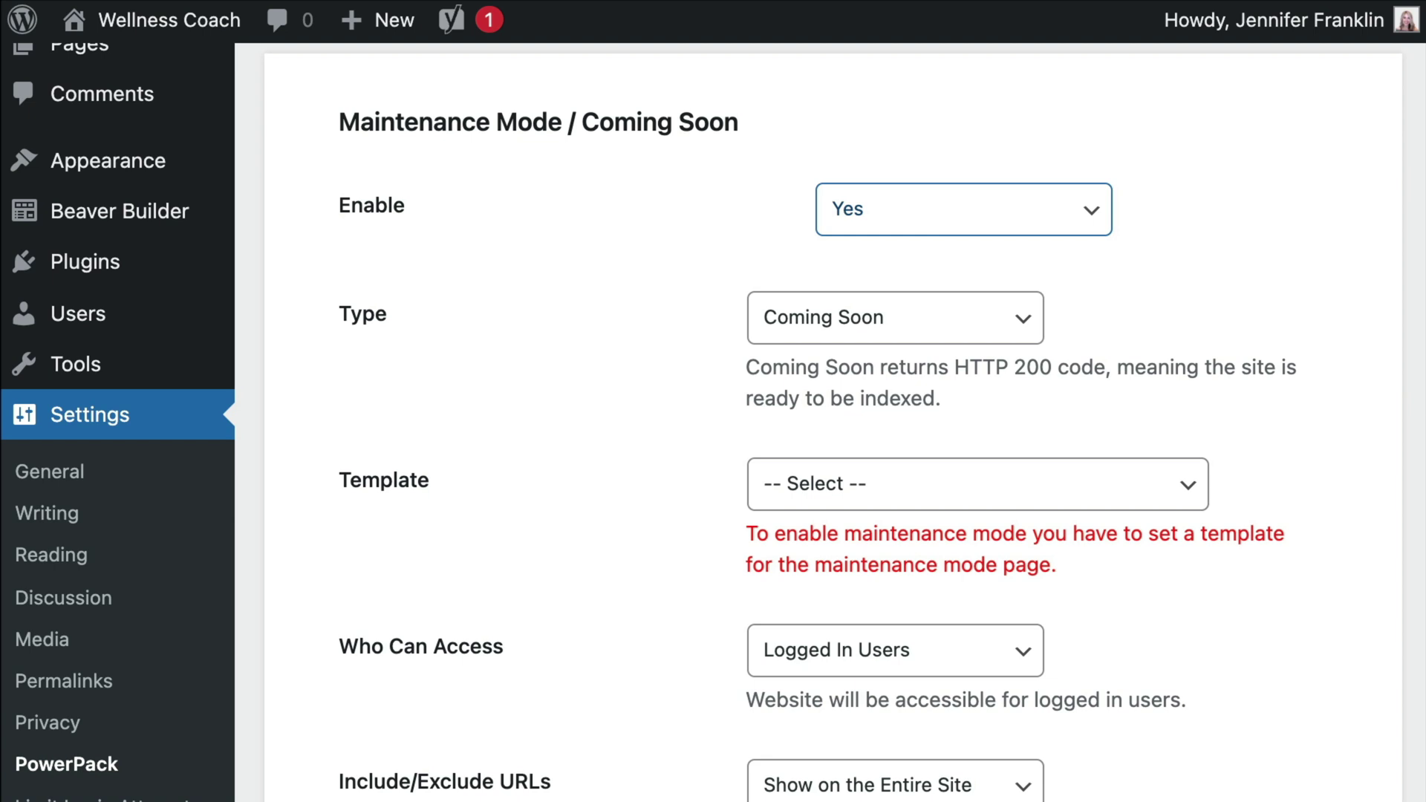
click(895, 317)
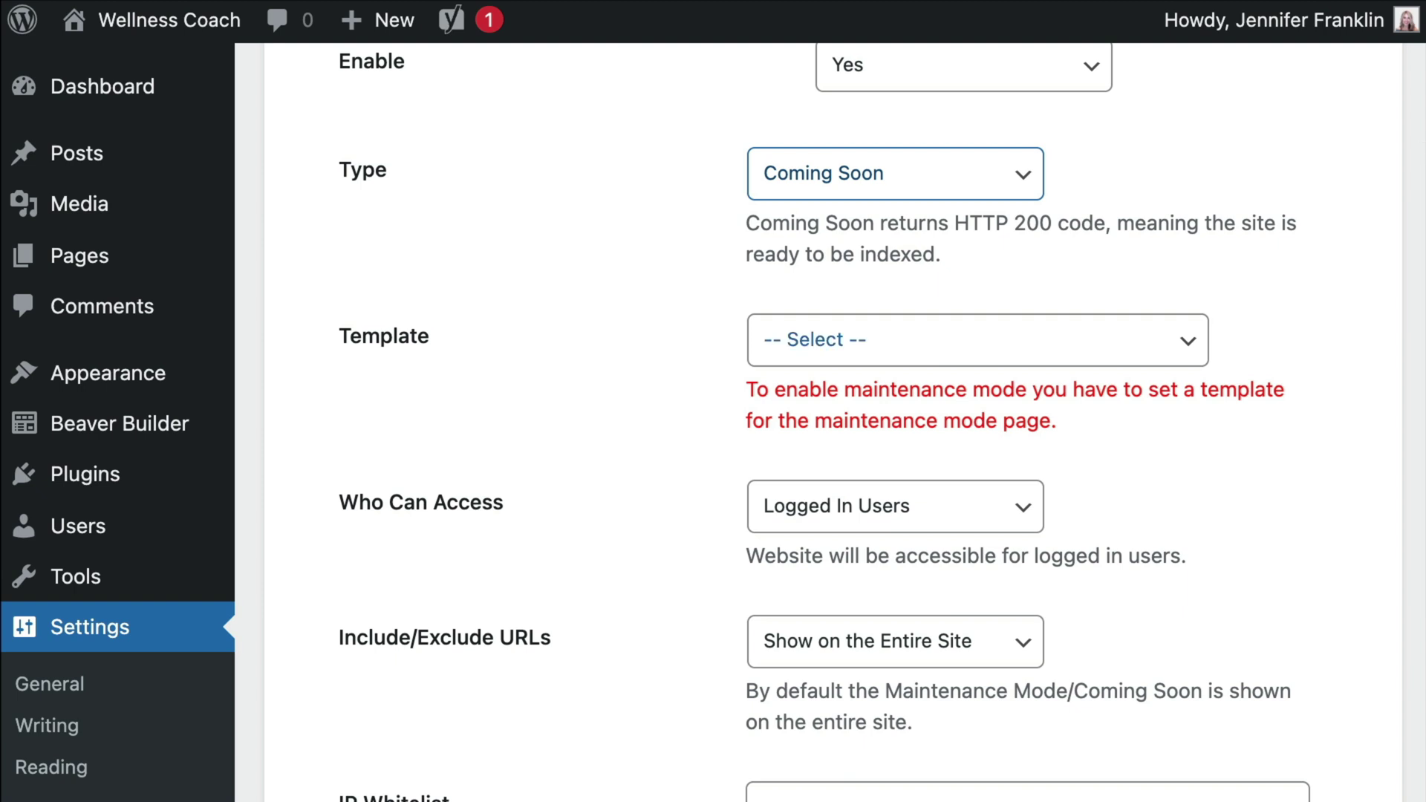
- Choose the Coming Soon page as the maintenance mode template
click(1166, 343)
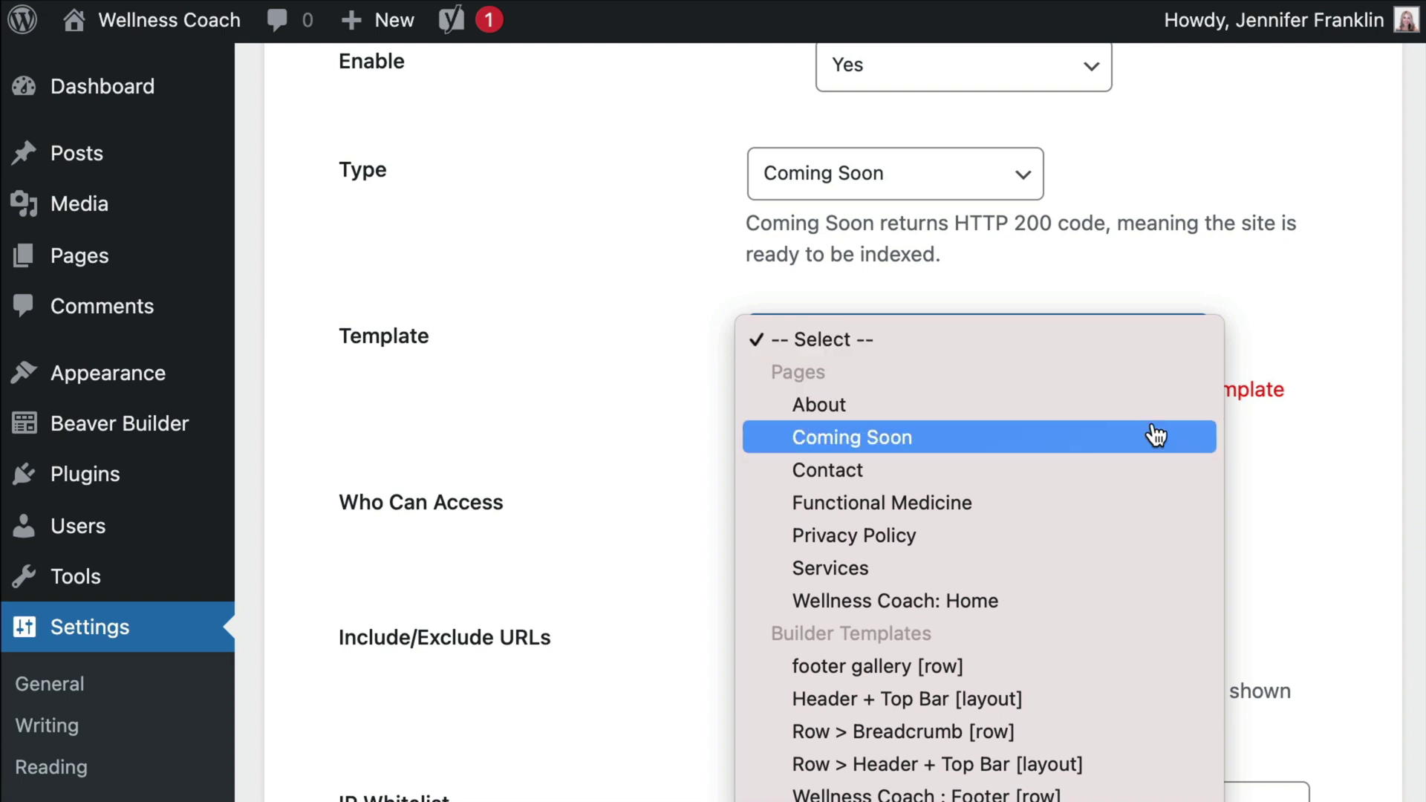
click(1156, 437)
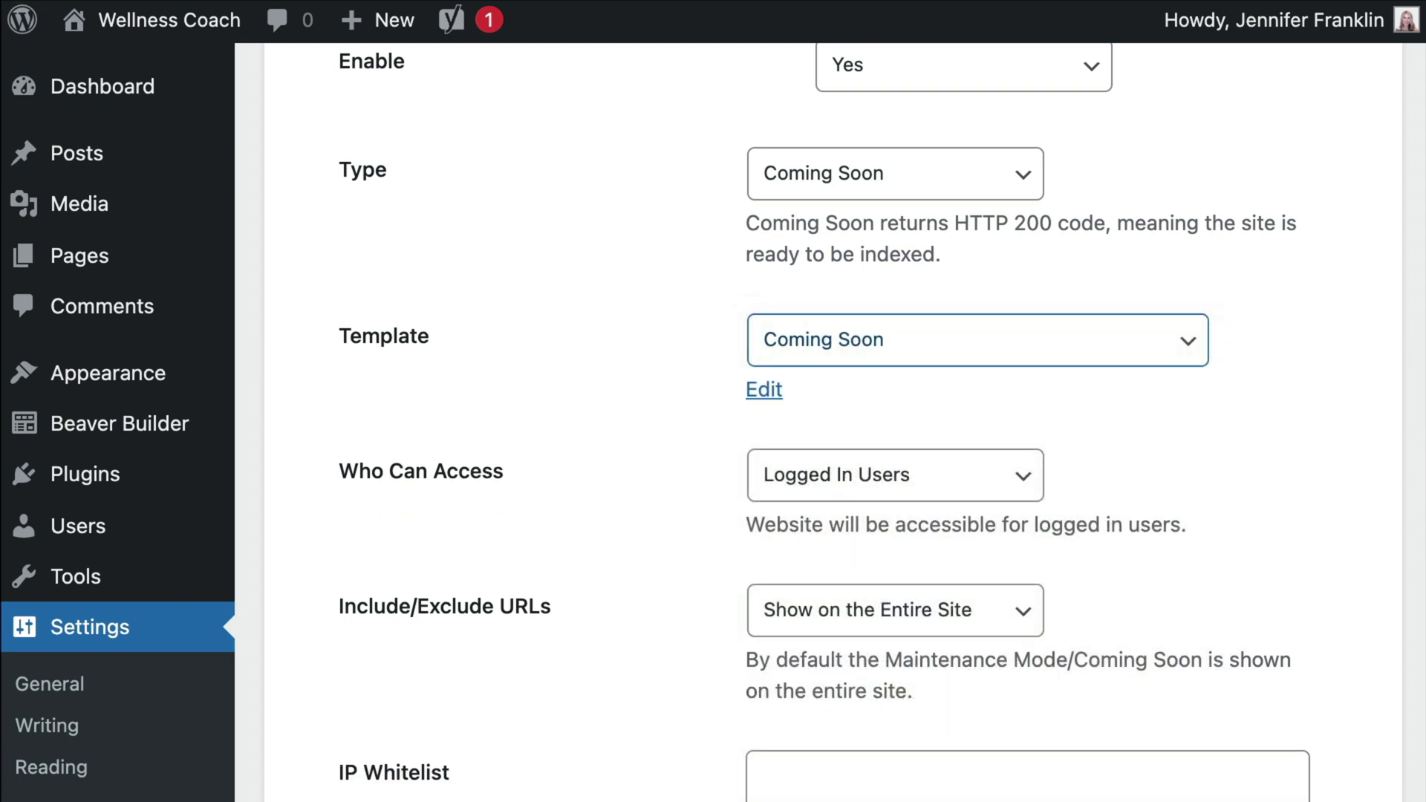
key(Tab)
key(Tab)
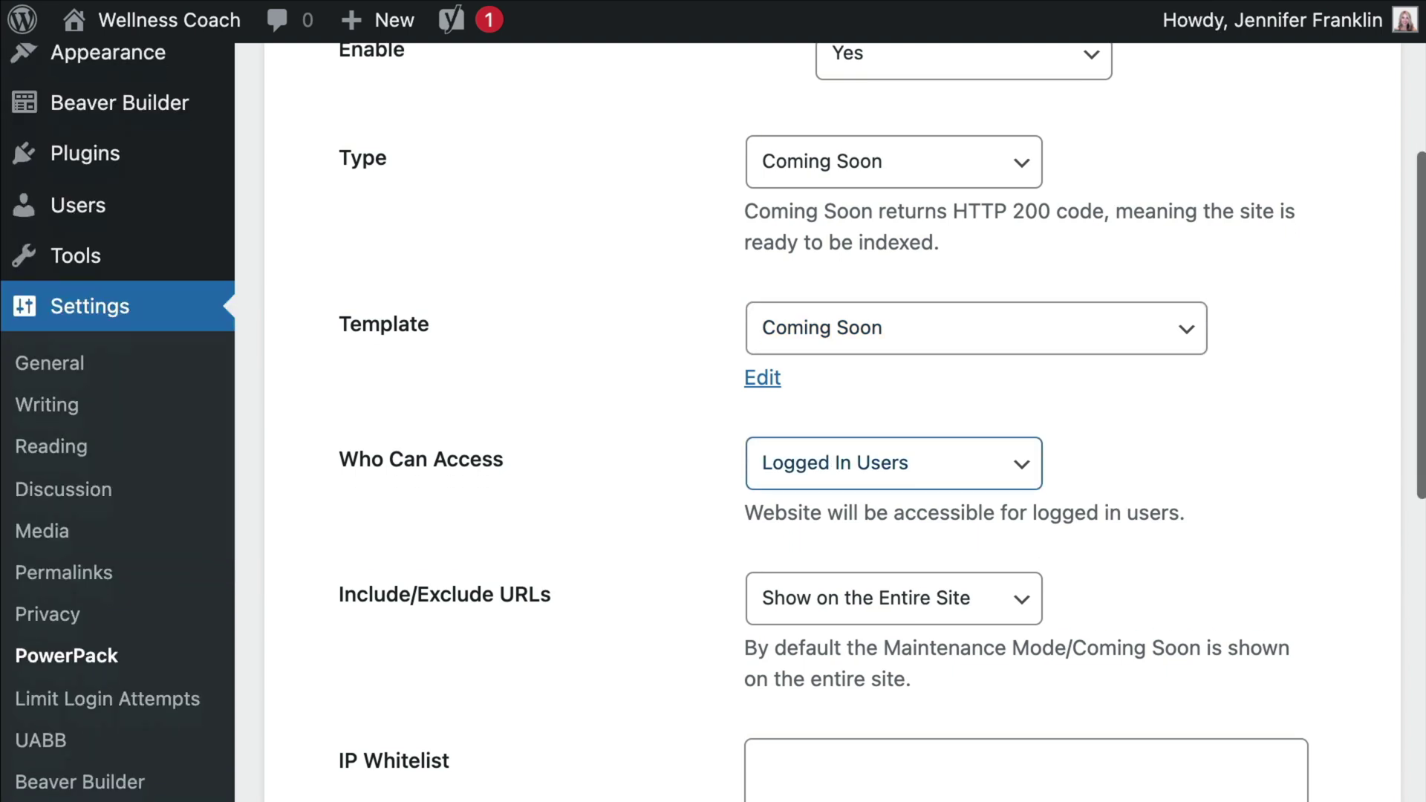
- Keep Who Can Access at Logged In Users and save the maintenance settings
scroll(817, 445, down, 2)
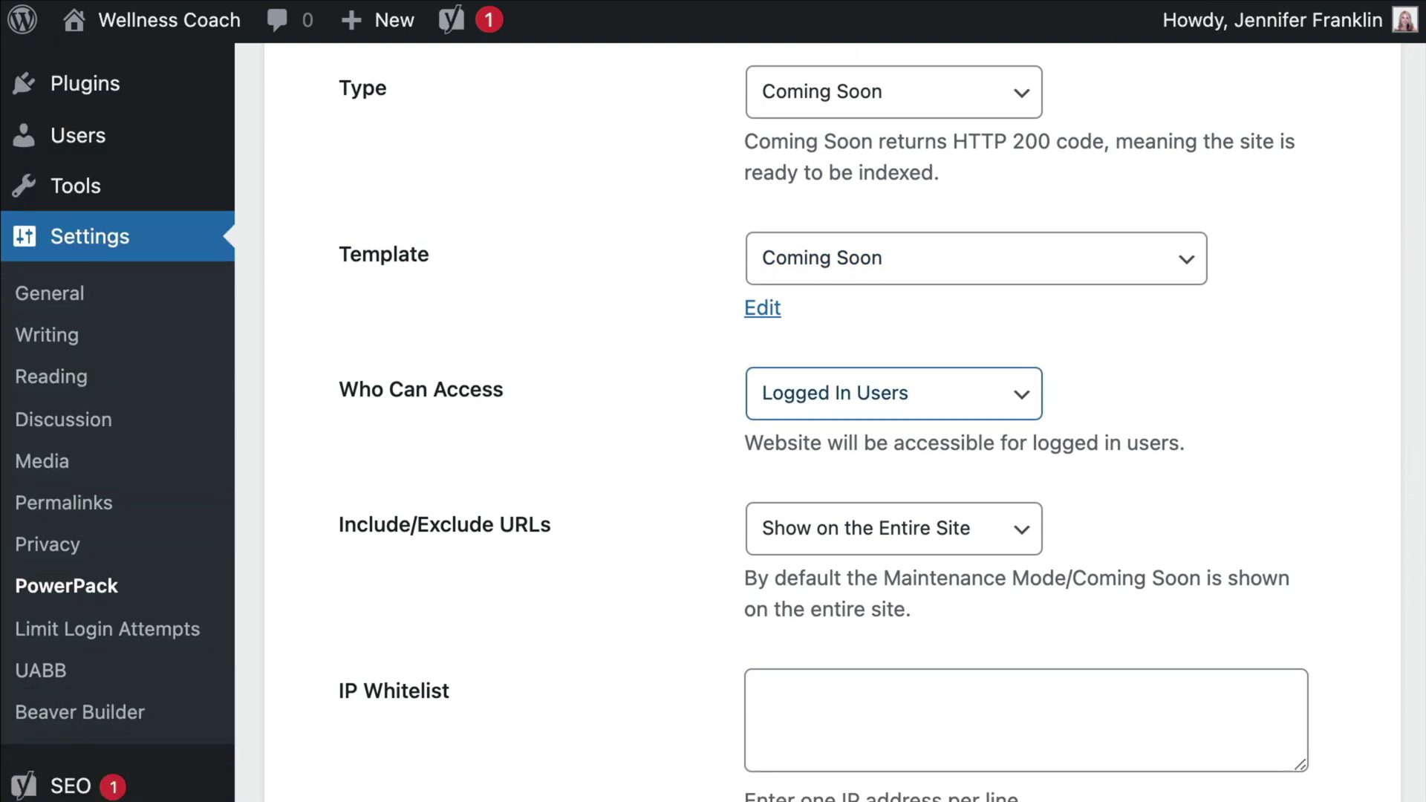
click(1020, 411)
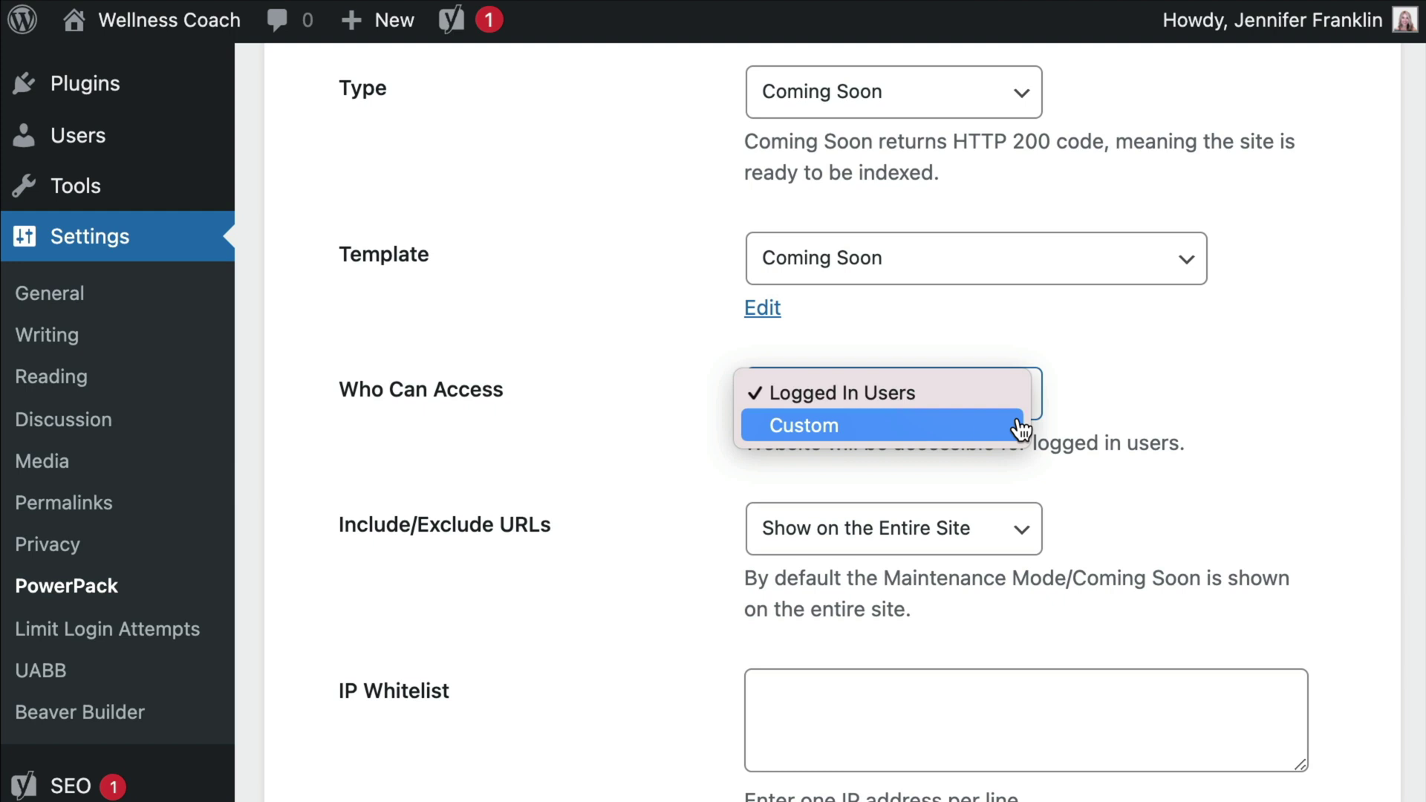
click(1010, 429)
scroll(817, 446, down, 4)
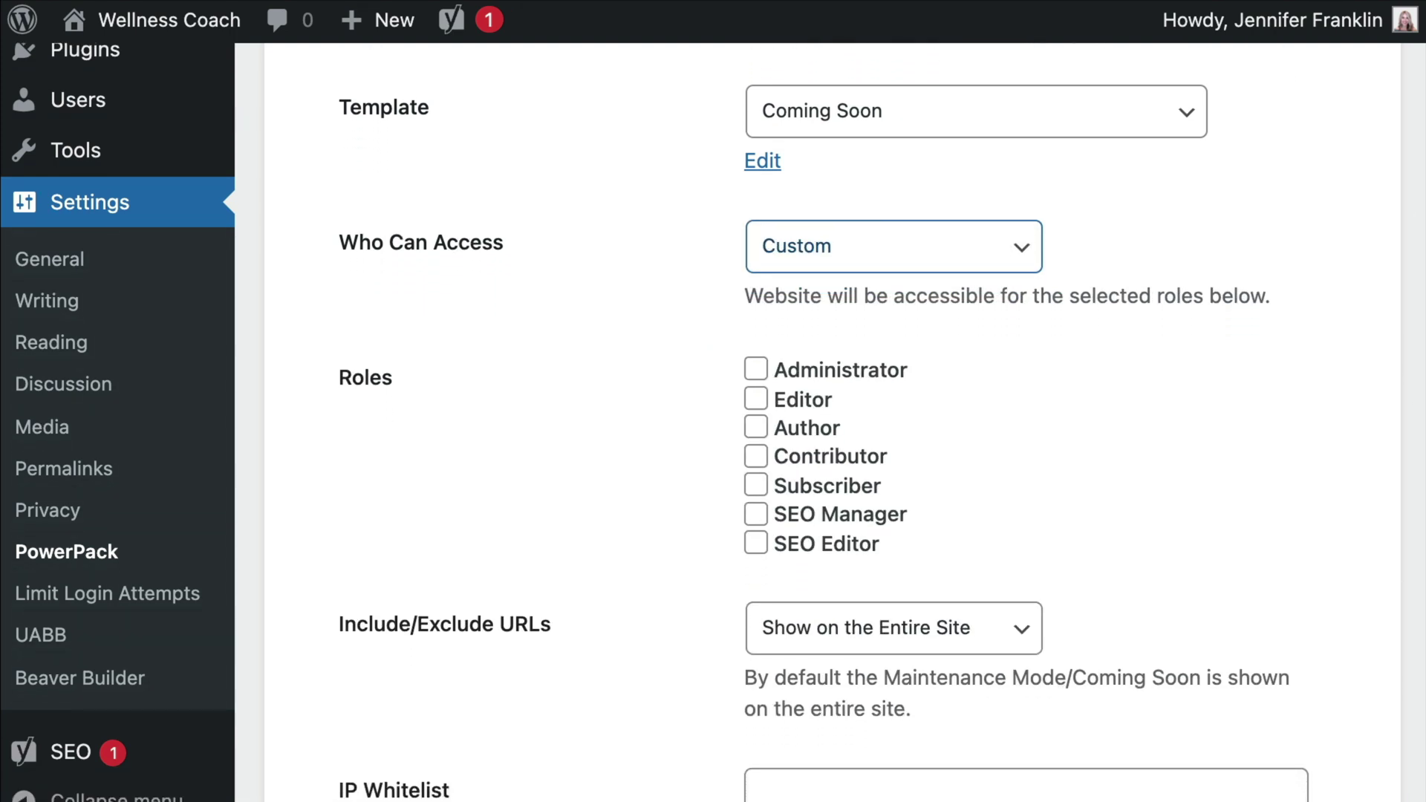
click(1028, 260)
click(1011, 224)
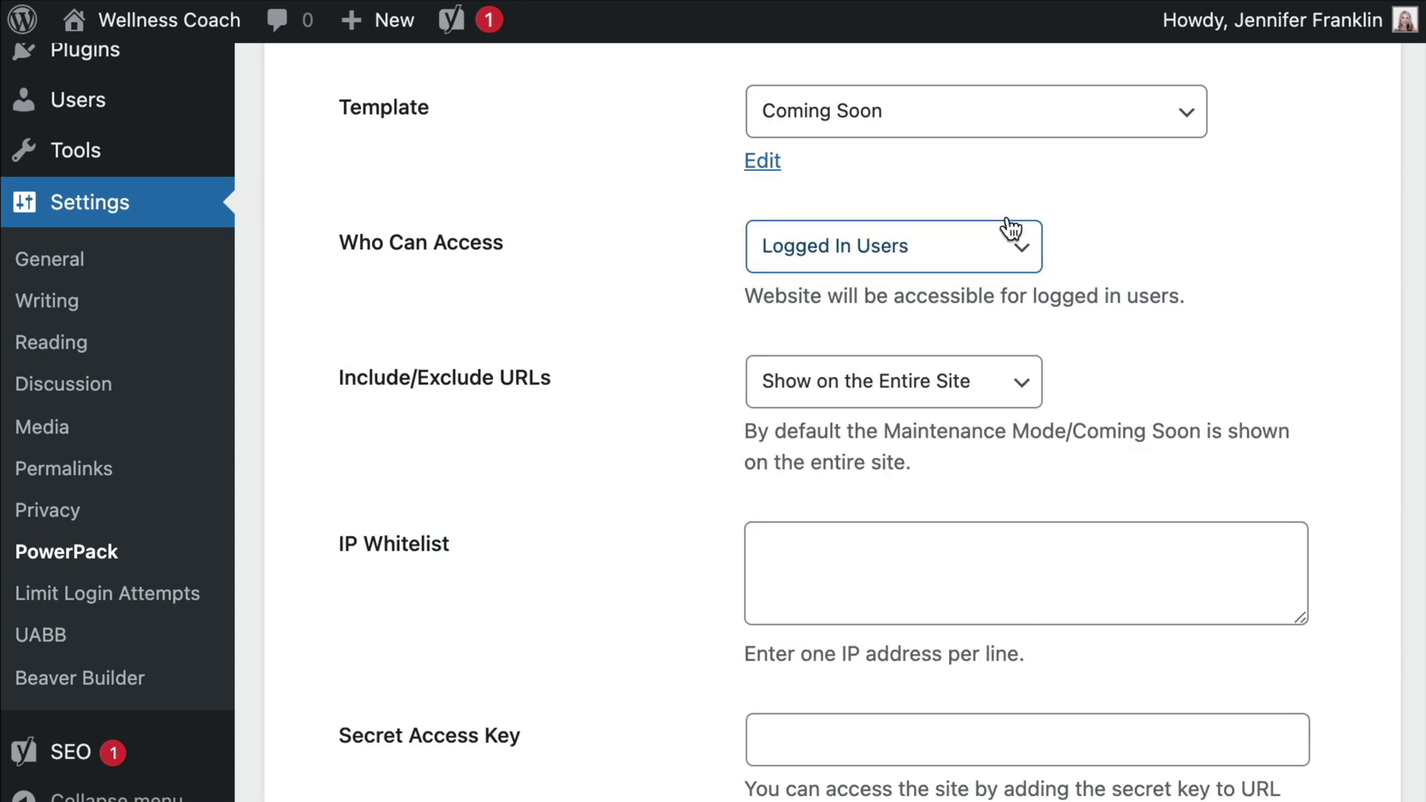
scroll(892, 445, down, 7)
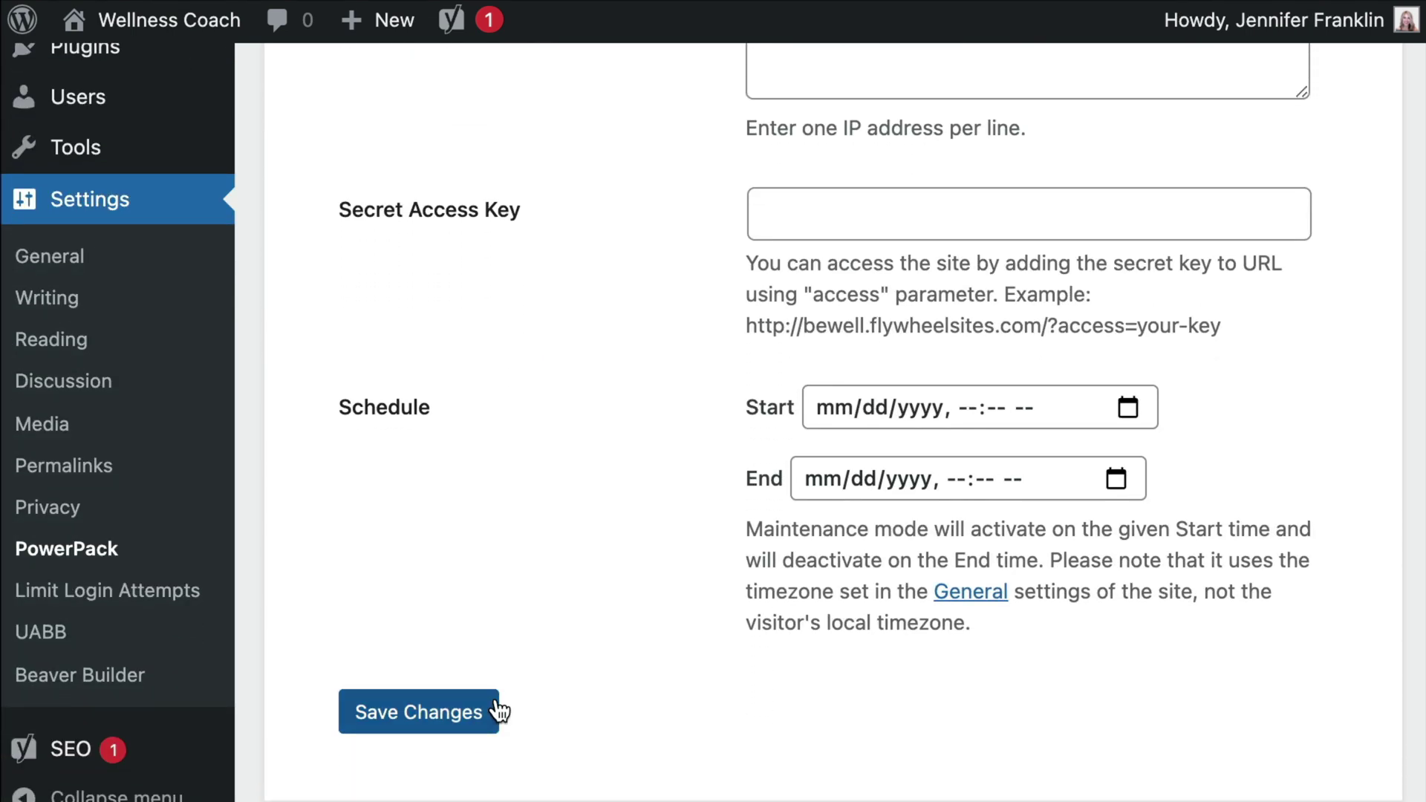
click(498, 712)
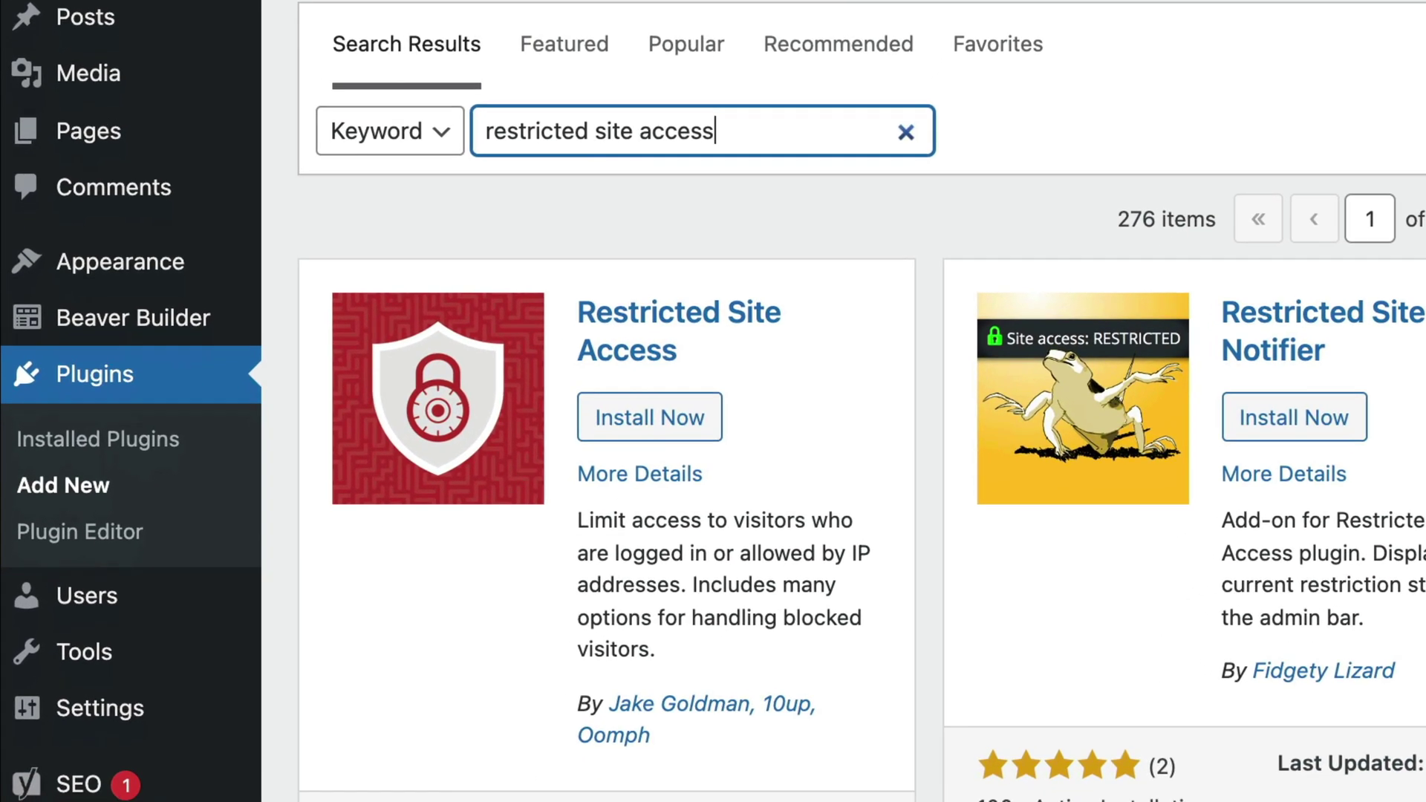
- Install and activate the Restricted Site Access plugin from Plugins > Add New
scroll(843, 445, down, 2)
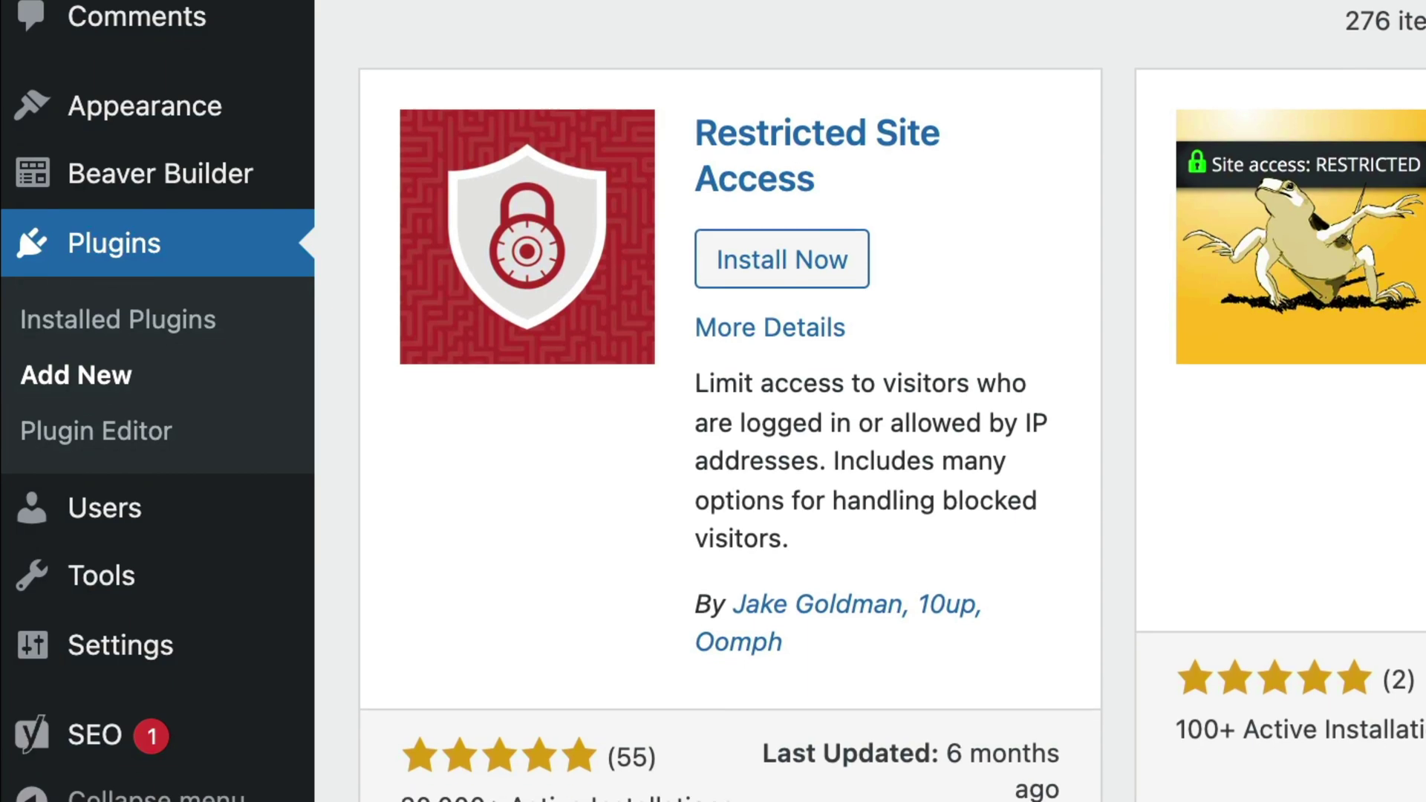
scroll(844, 445, down, 2)
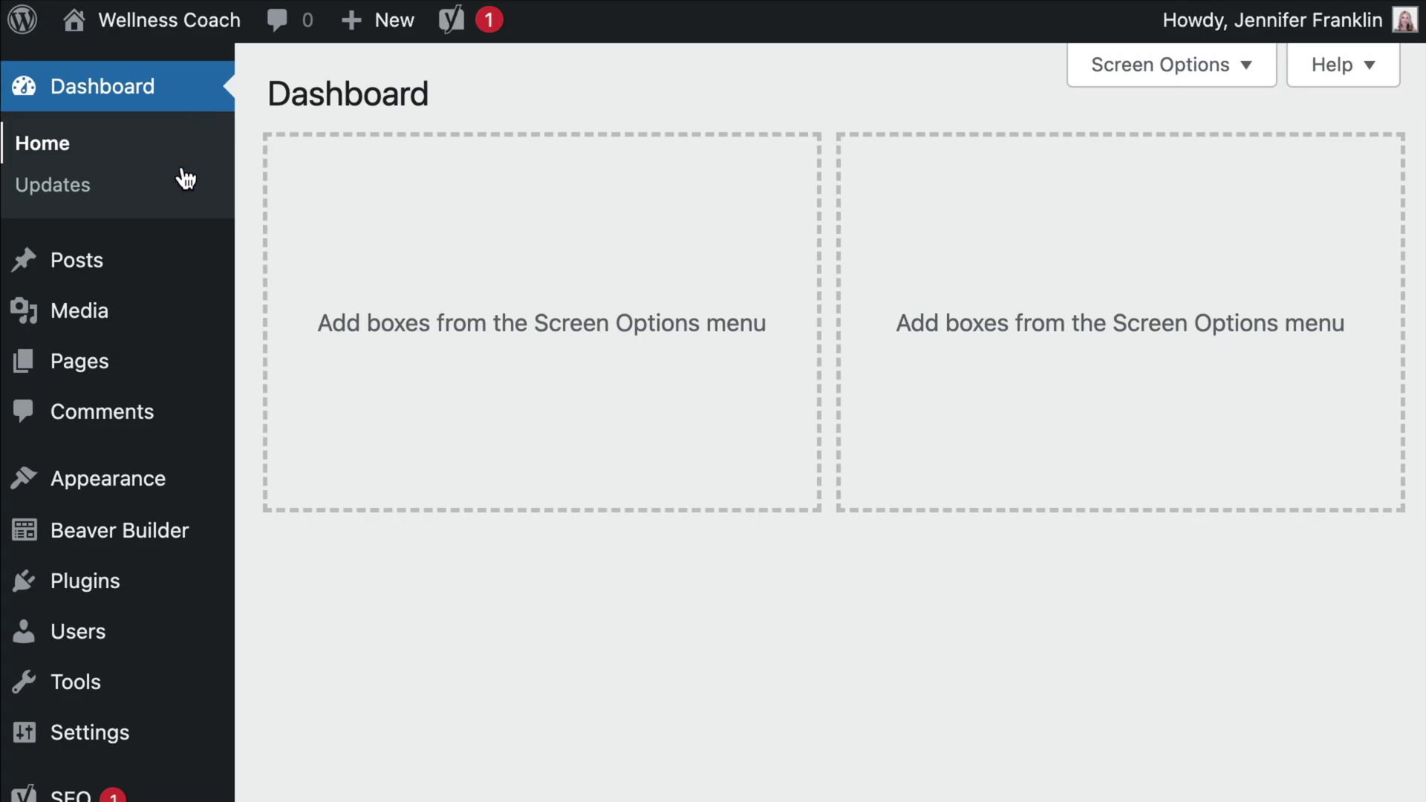
mouse_move(169, 582)
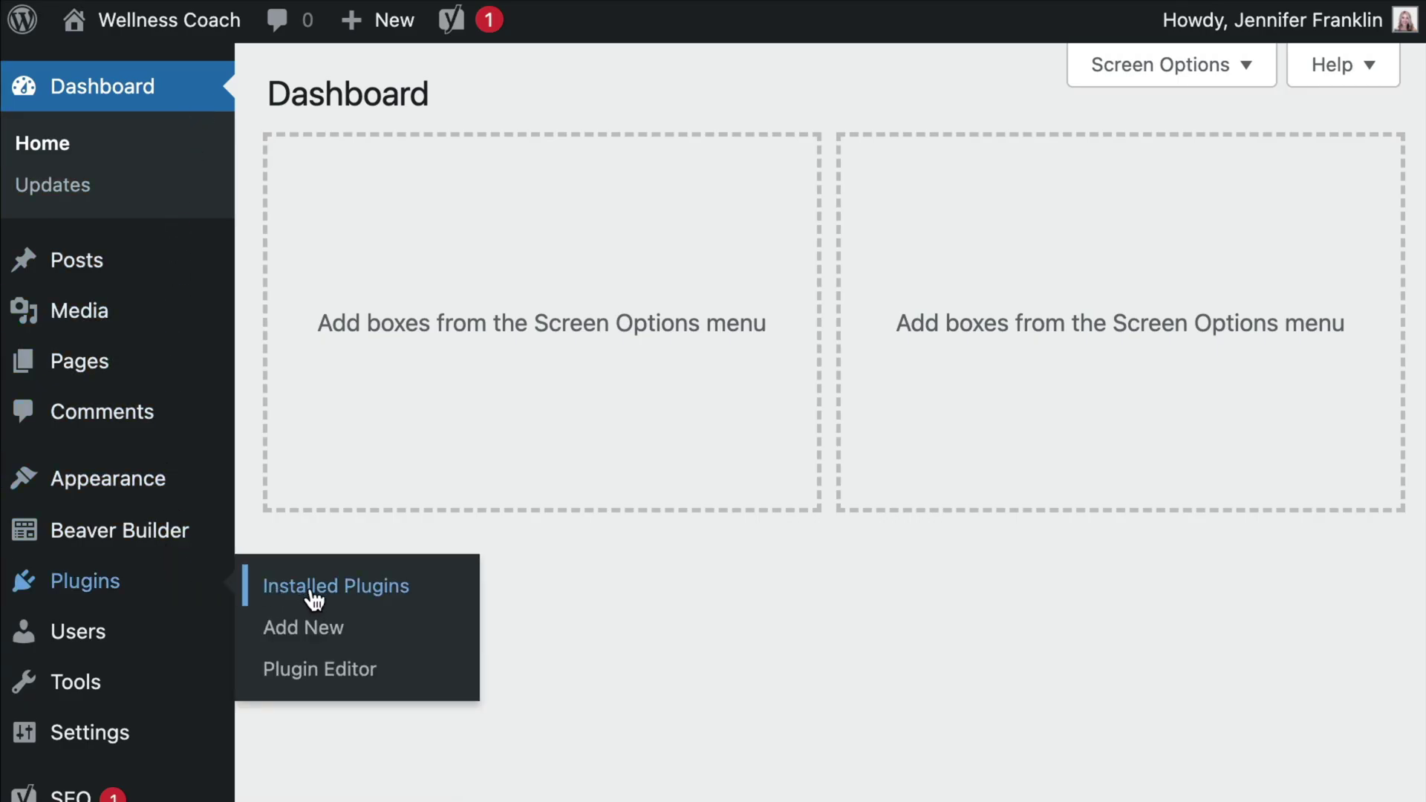
click(398, 627)
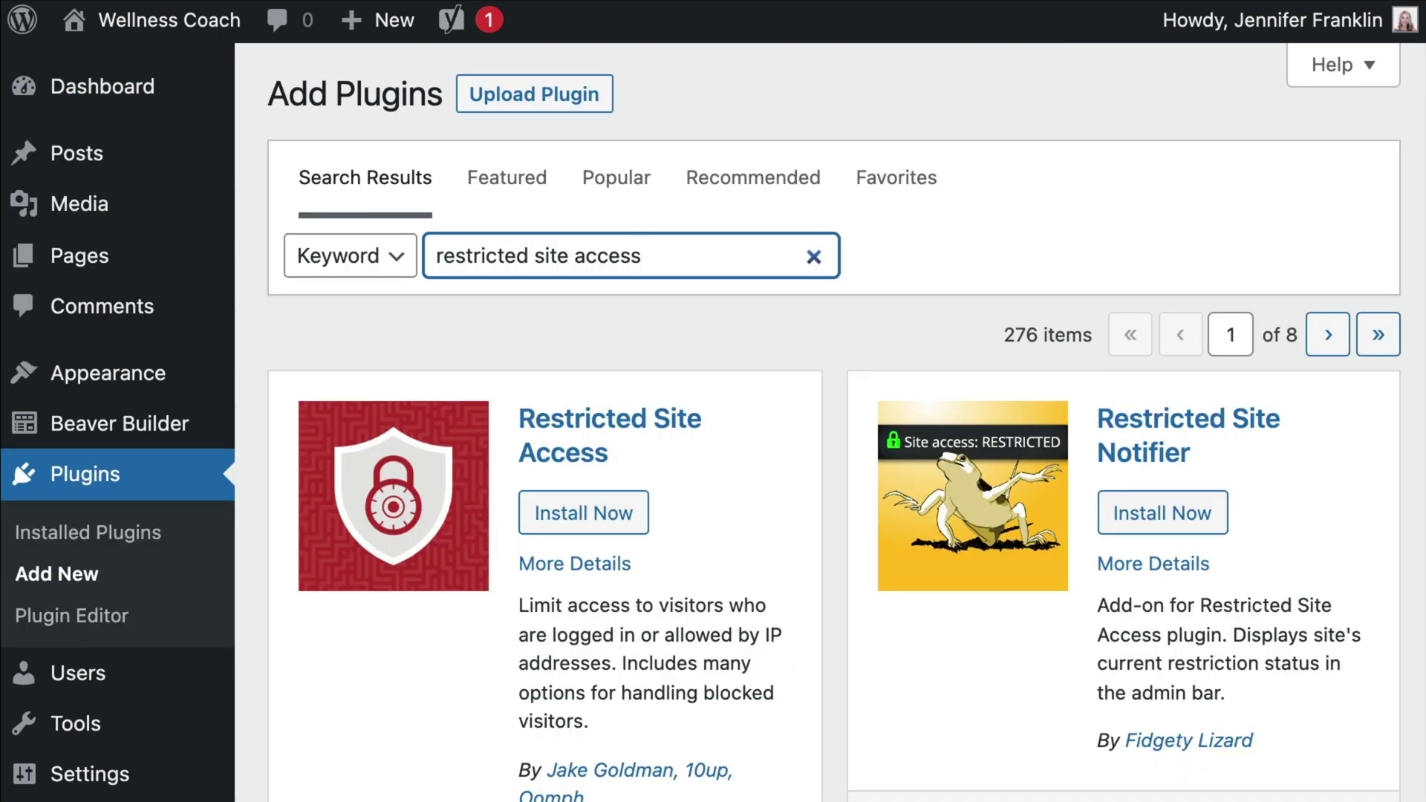
scroll(638, 284, down, 5)
click(637, 282)
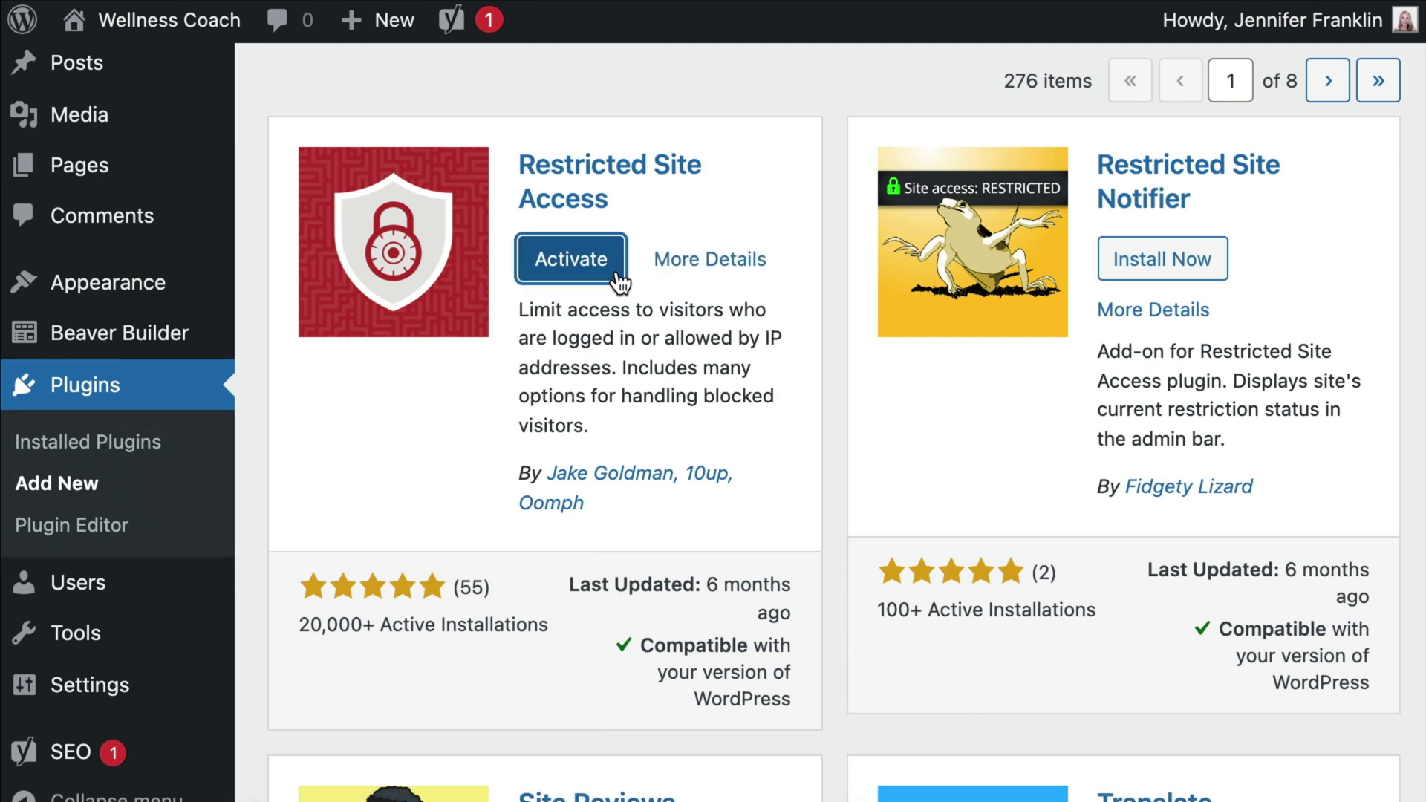
click(572, 258)
mouse_move(171, 767)
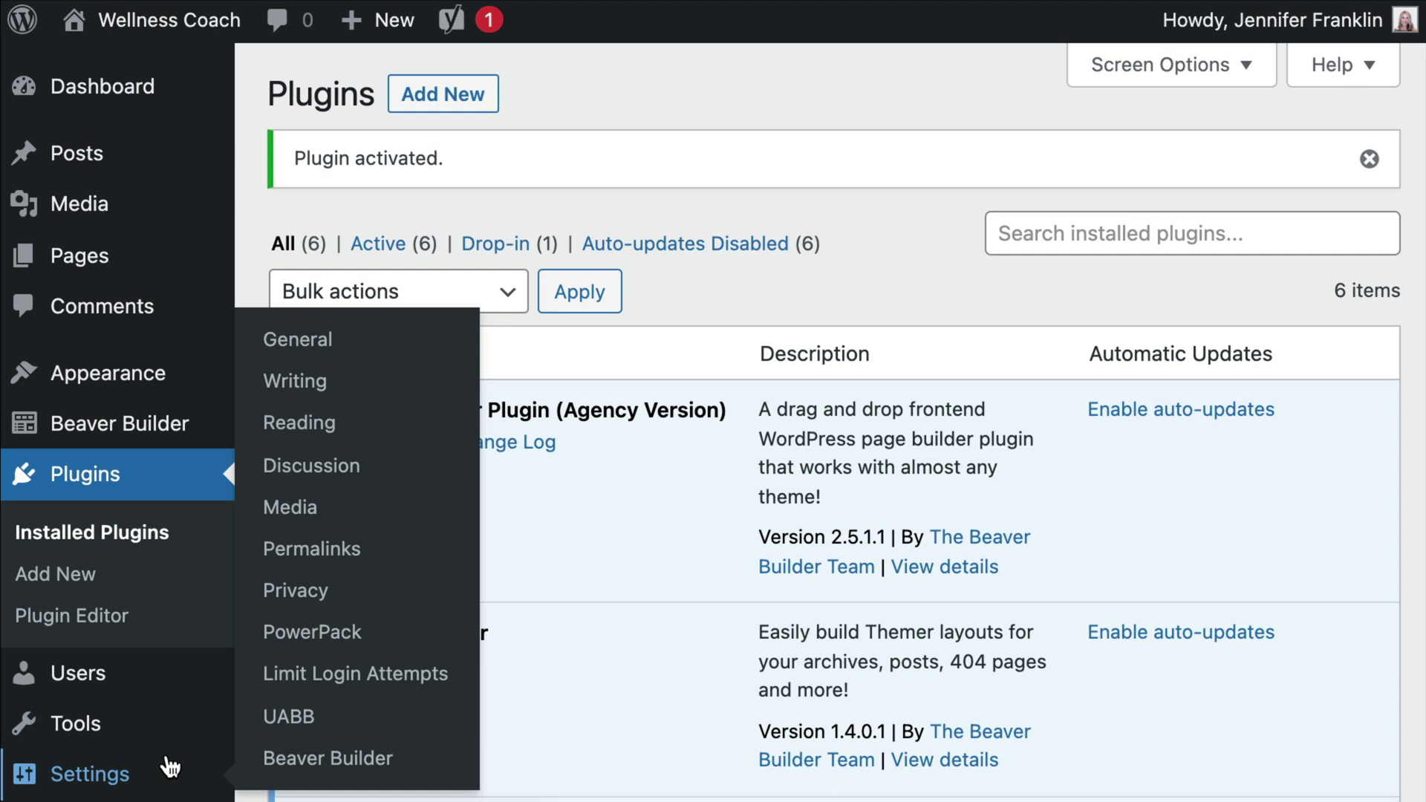
- In Reading settings, restrict site access, show restricted visitors the Coming Soon page, and save
click(371, 433)
scroll(1319, 730, down, 5)
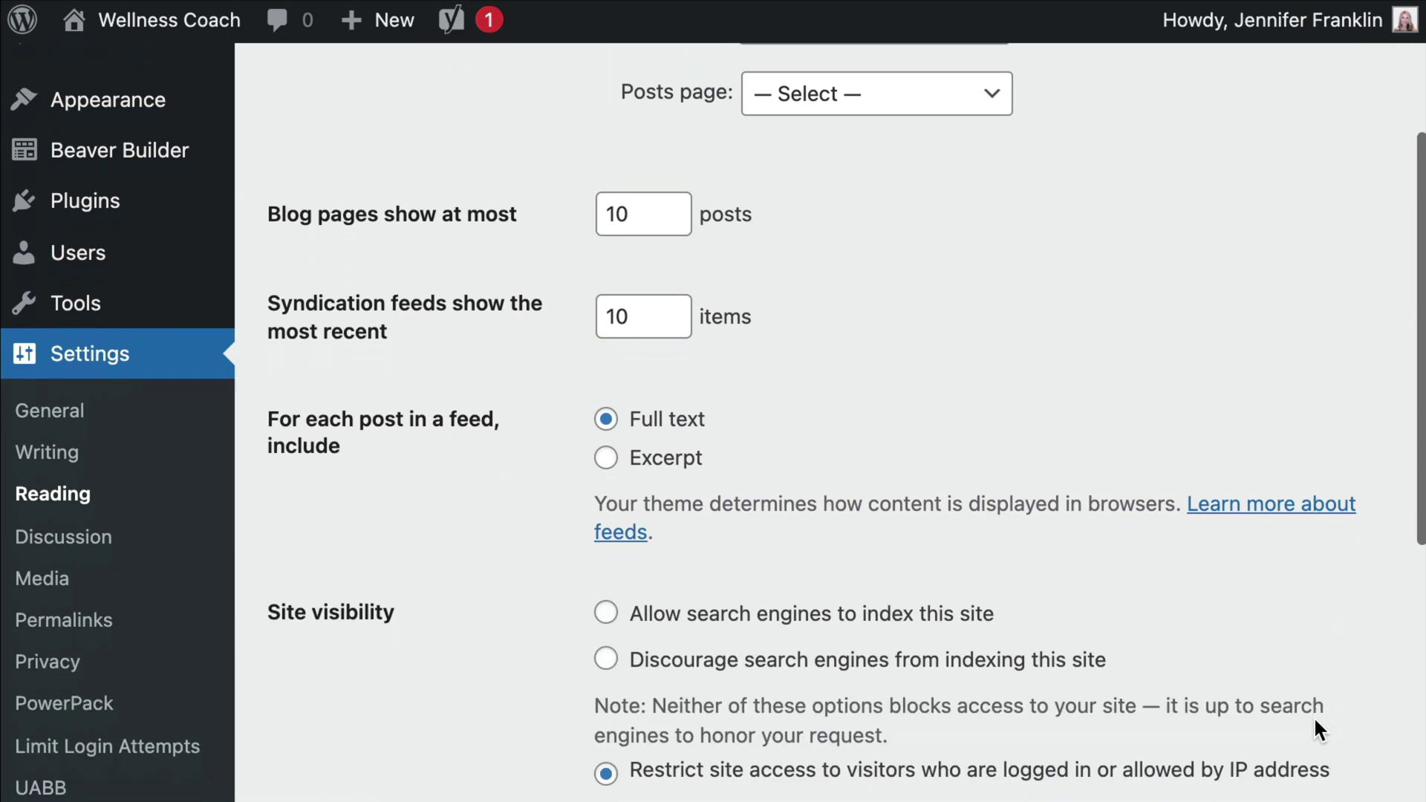
scroll(1315, 721, down, 4)
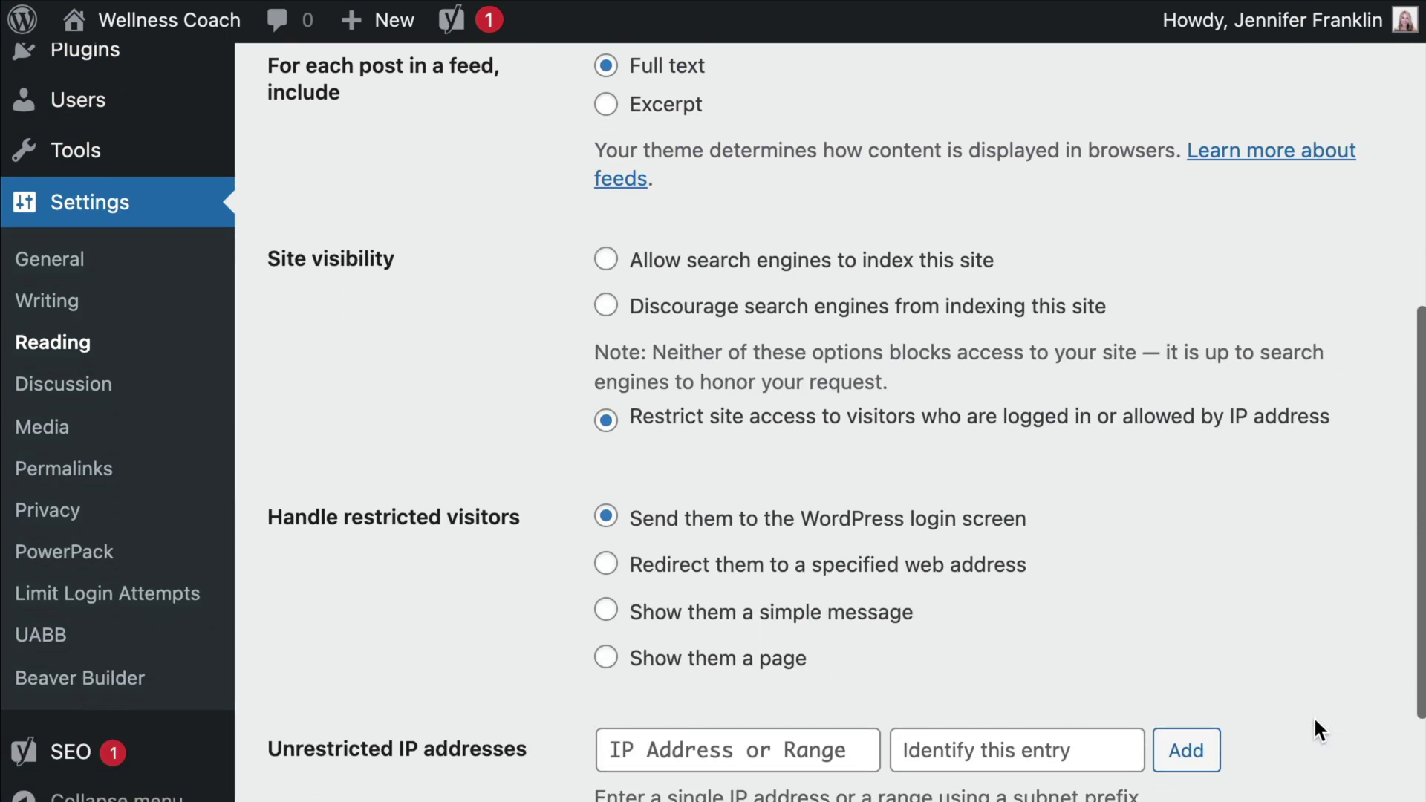
scroll(1314, 719, down, 2)
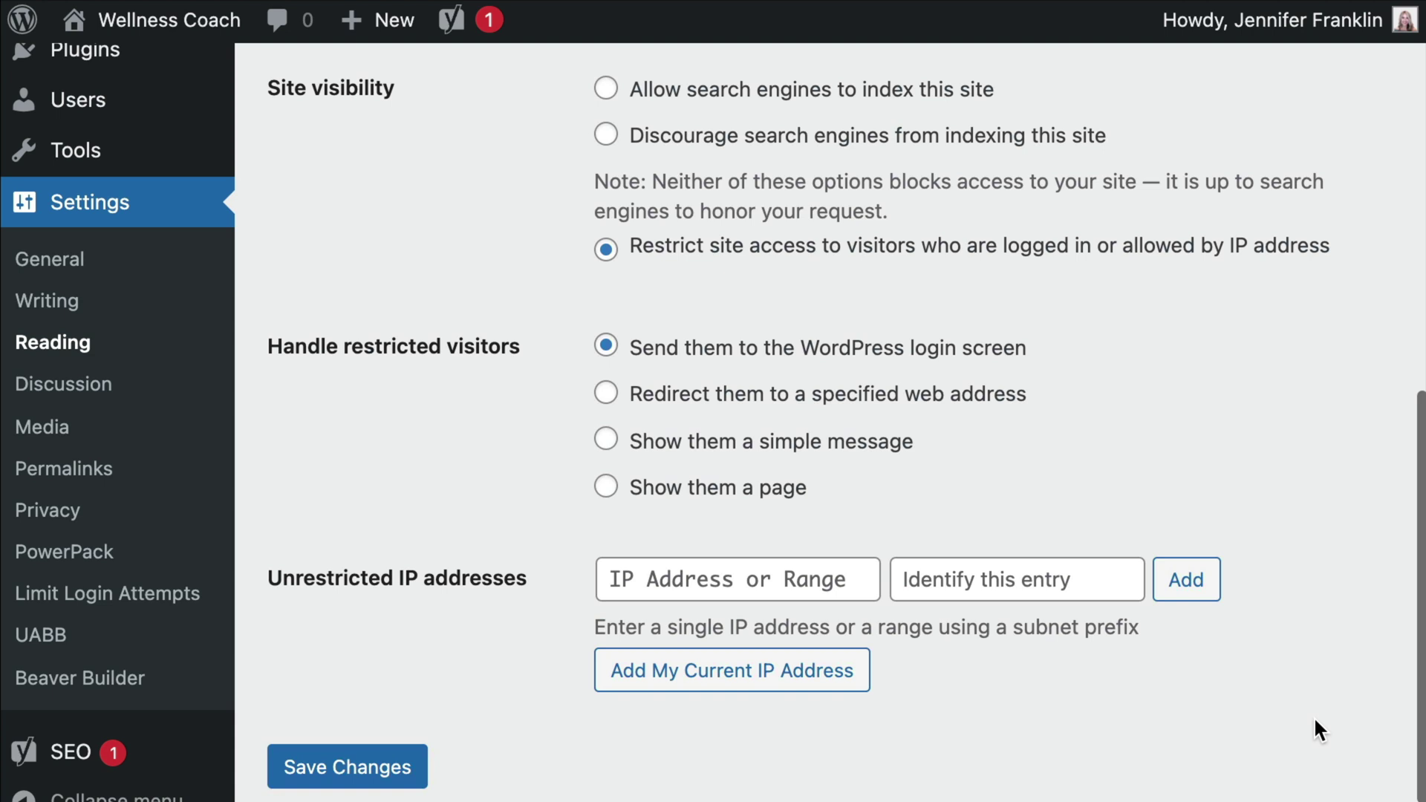
click(649, 260)
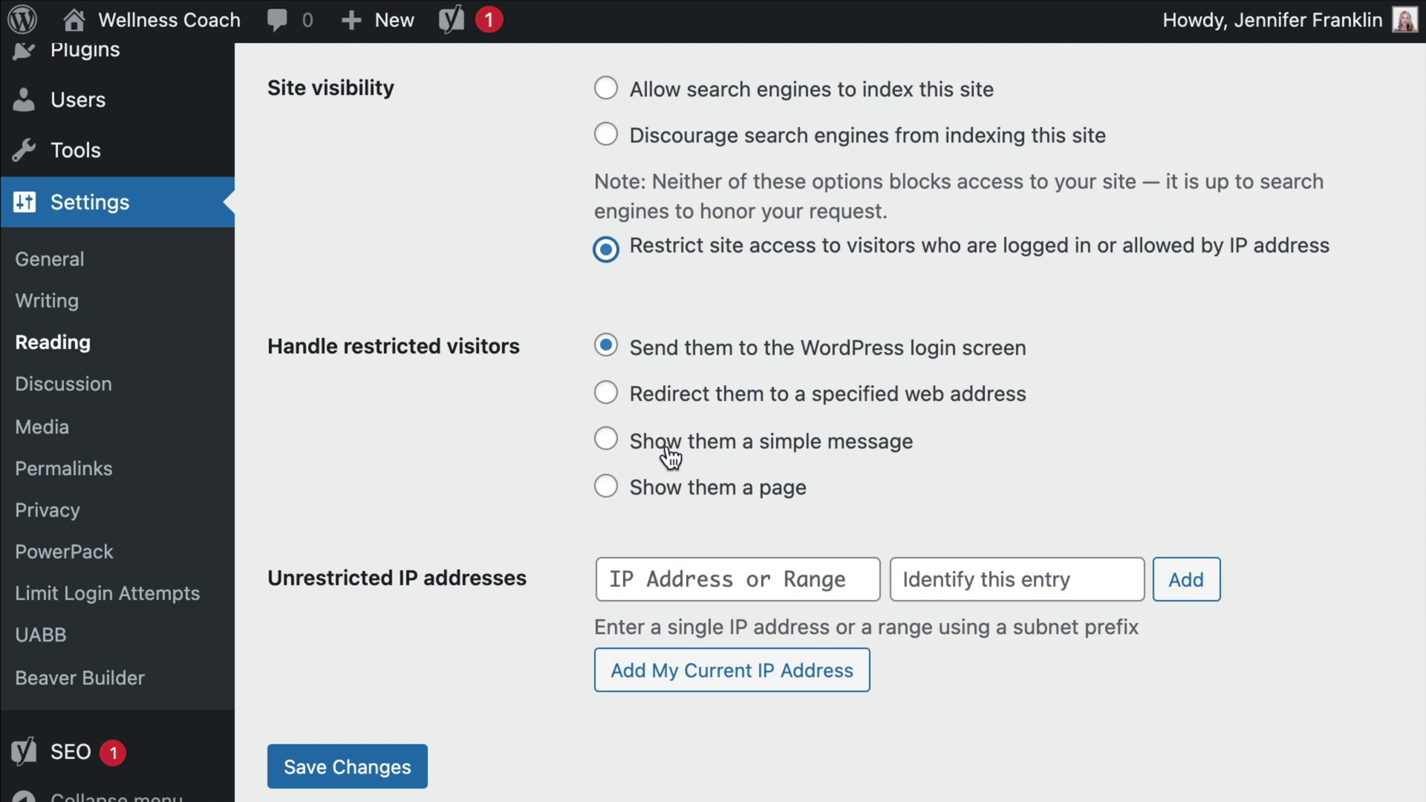
click(670, 496)
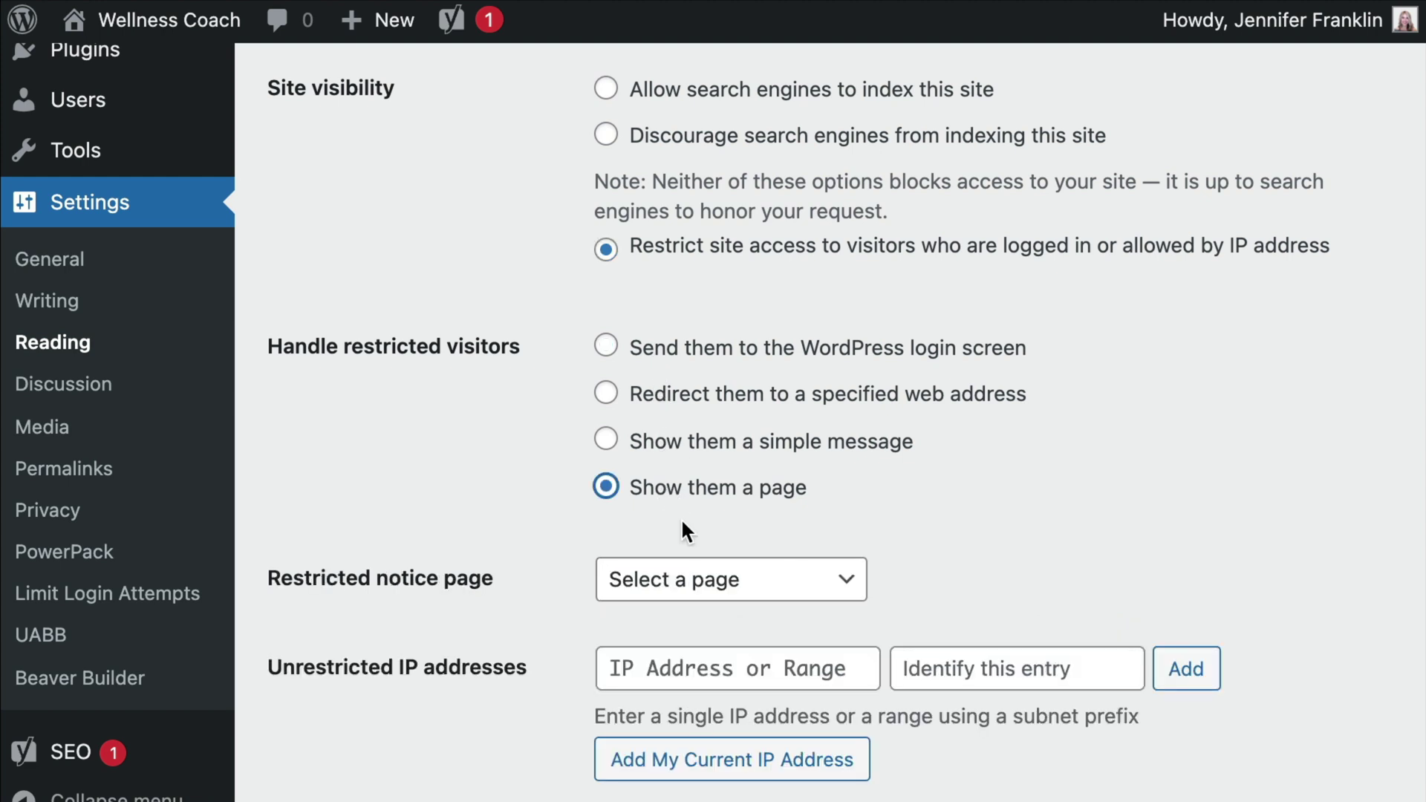
click(776, 587)
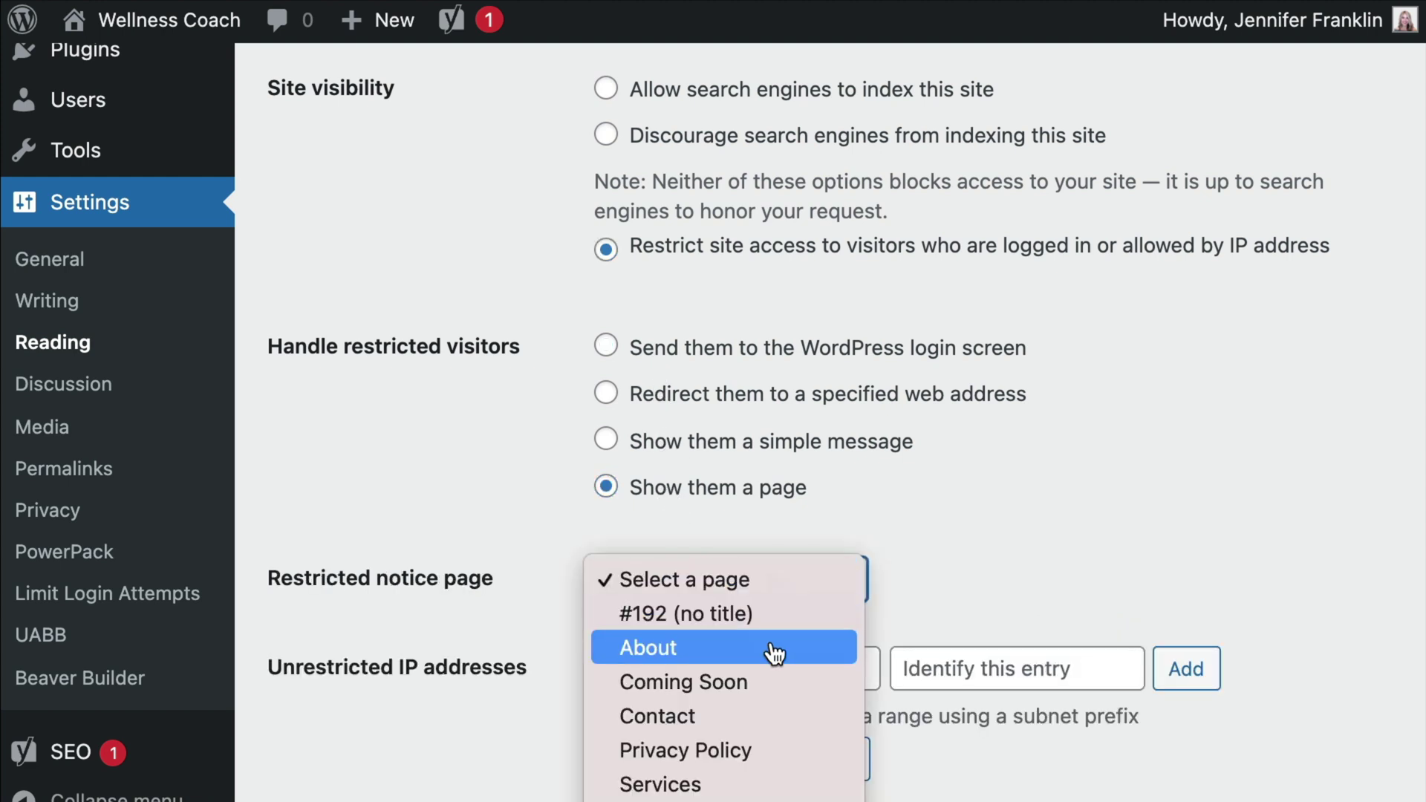
click(676, 680)
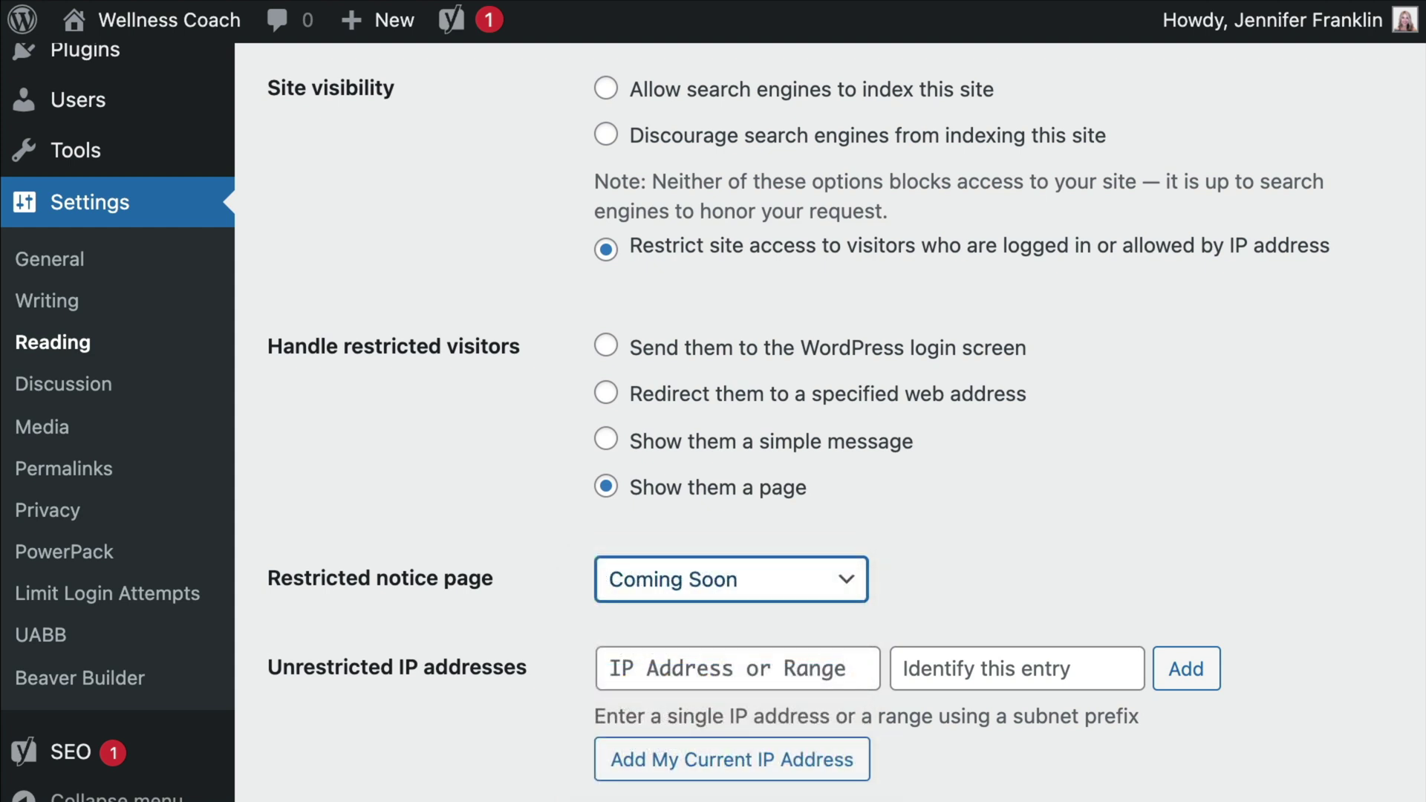
scroll(955, 567, down, 3)
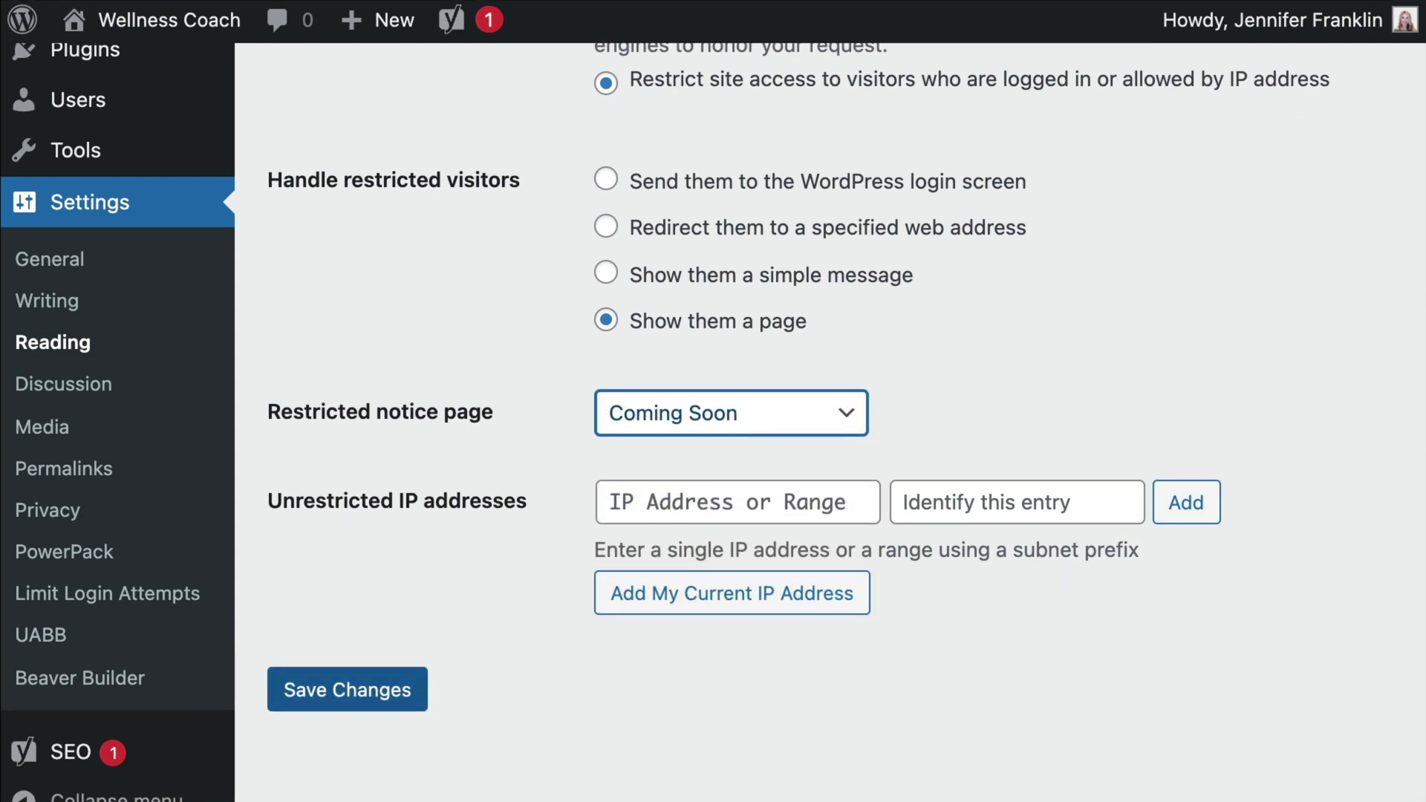
click(418, 702)
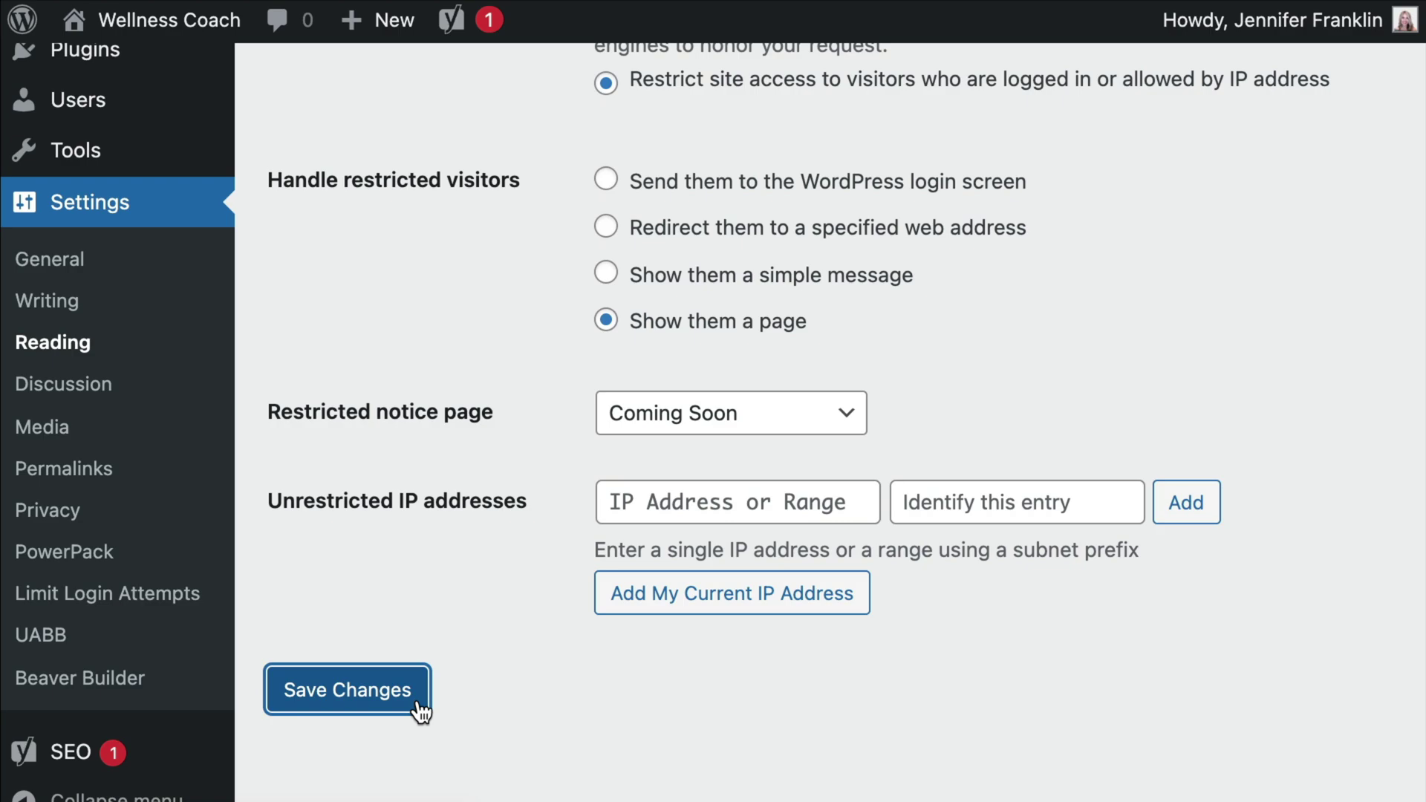